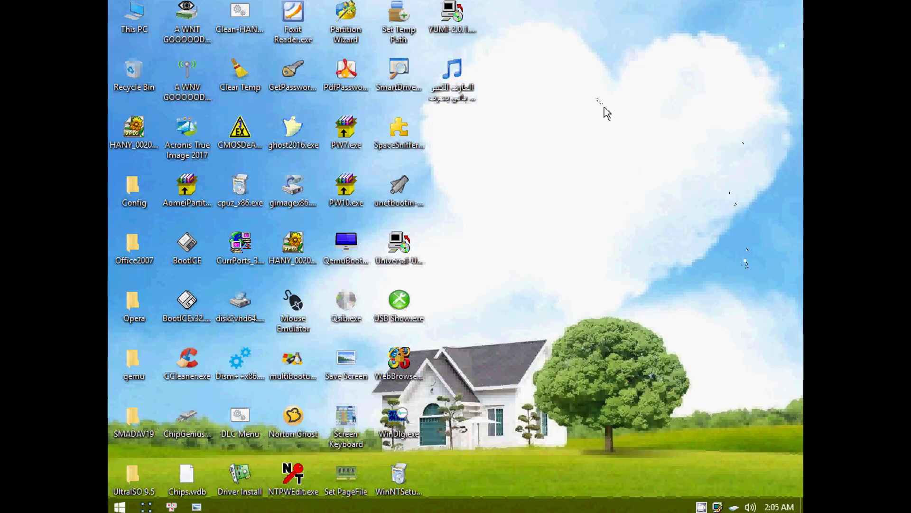
Create a new text document on the desktop, keeping its default name.
right_click(749, 54)
mouse_move(684, 393)
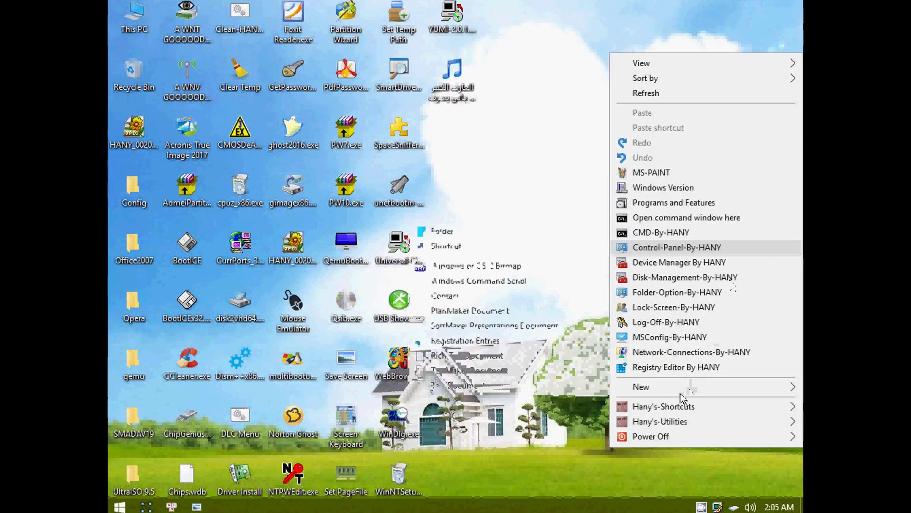
click(484, 385)
click(684, 183)
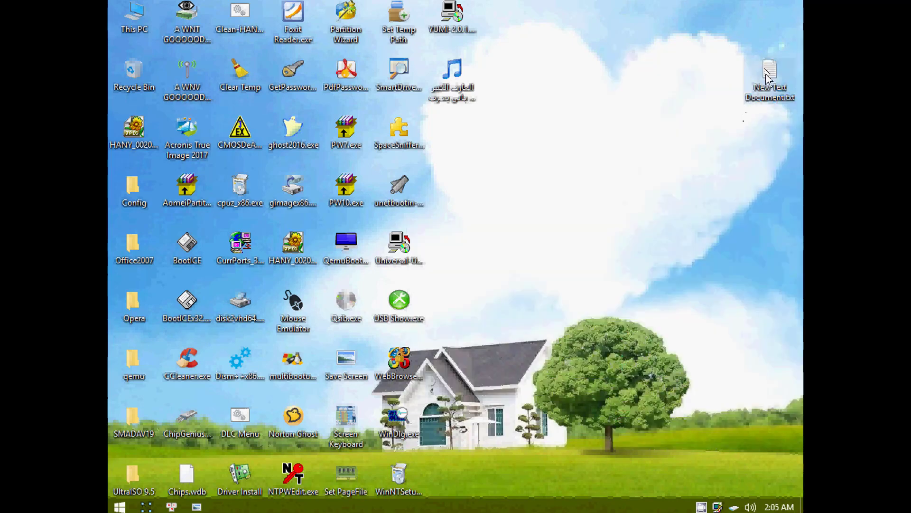
Try the Edit command on New Text Document.txt, close the editor and check the file's shortcut commands again.
right_click(767, 76)
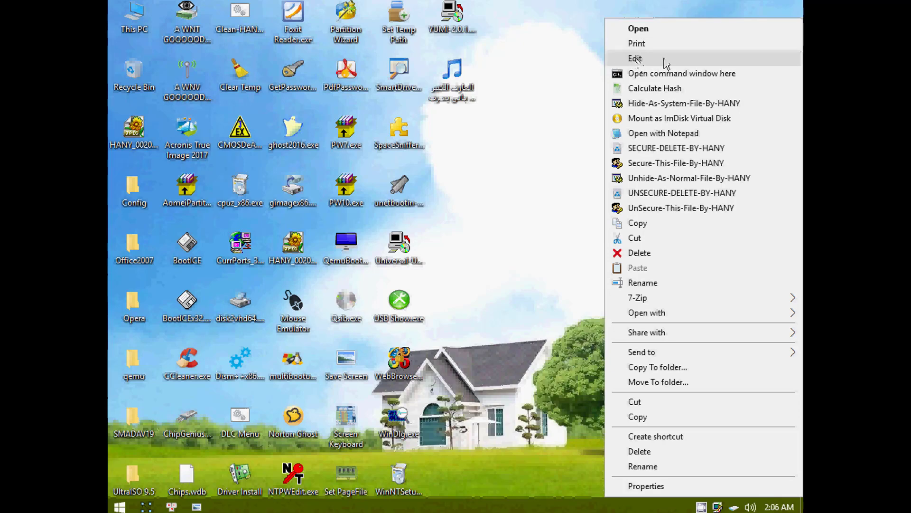
click(632, 59)
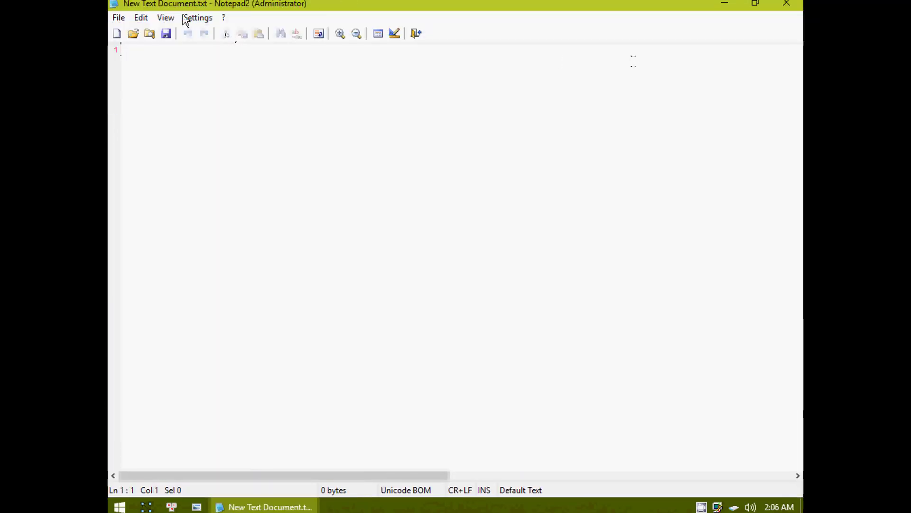
double_click(194, 7)
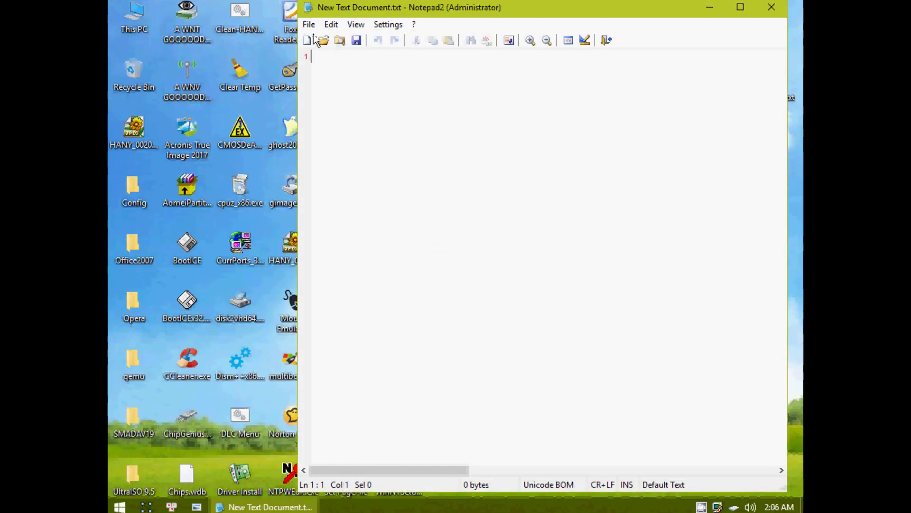
click(769, 10)
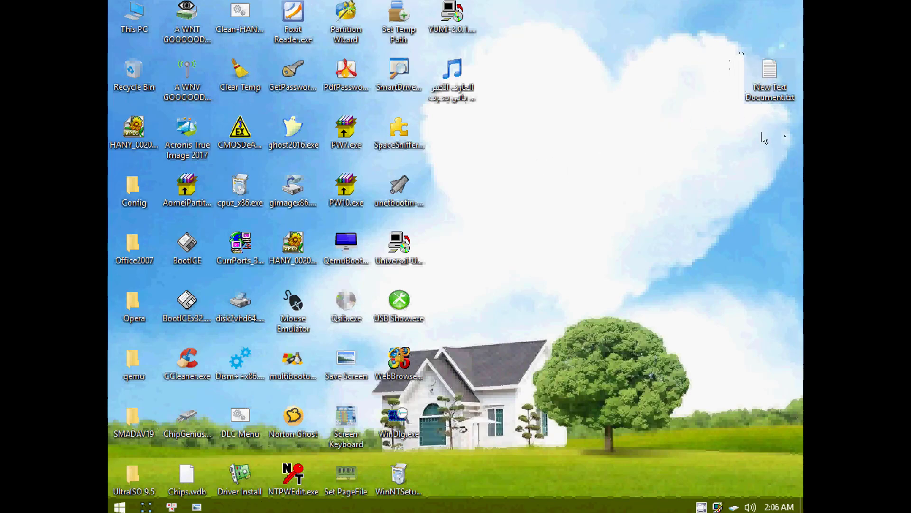
right_click(761, 73)
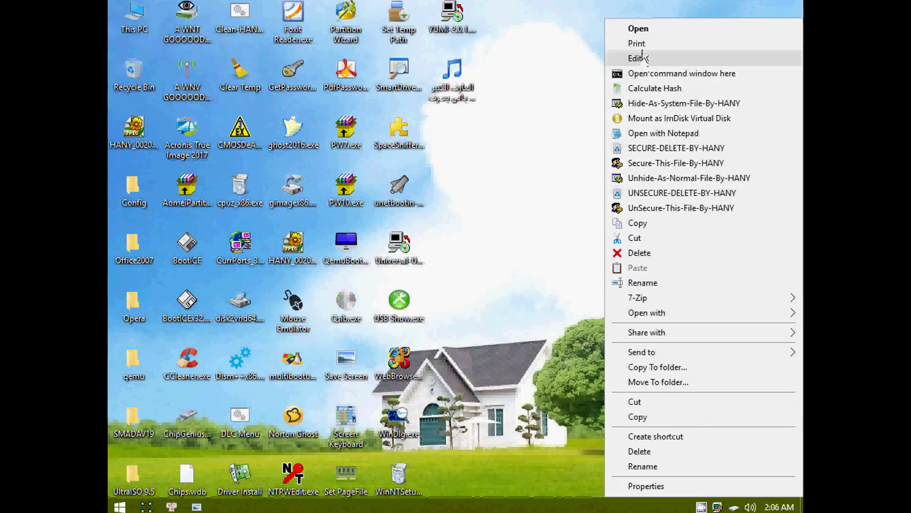
Open the Registry Editor from the desktop.
right_click(551, 151)
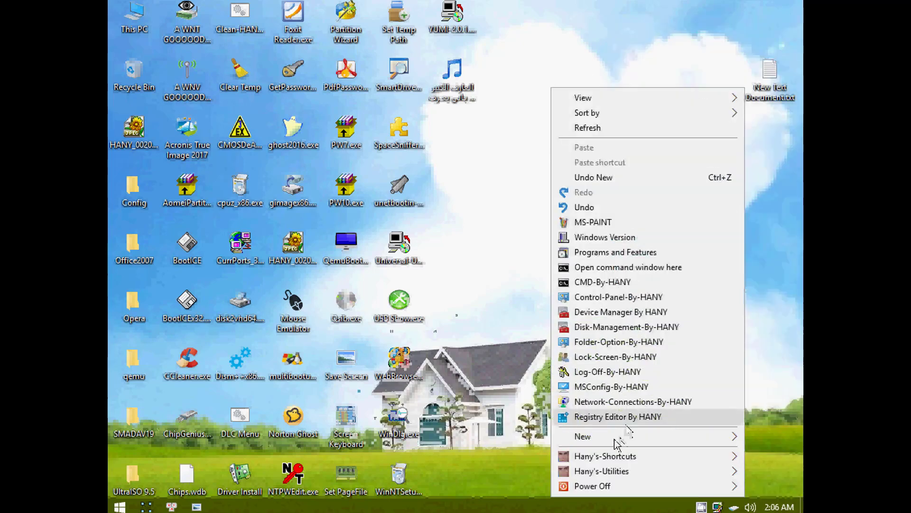
mouse_move(598, 434)
click(595, 416)
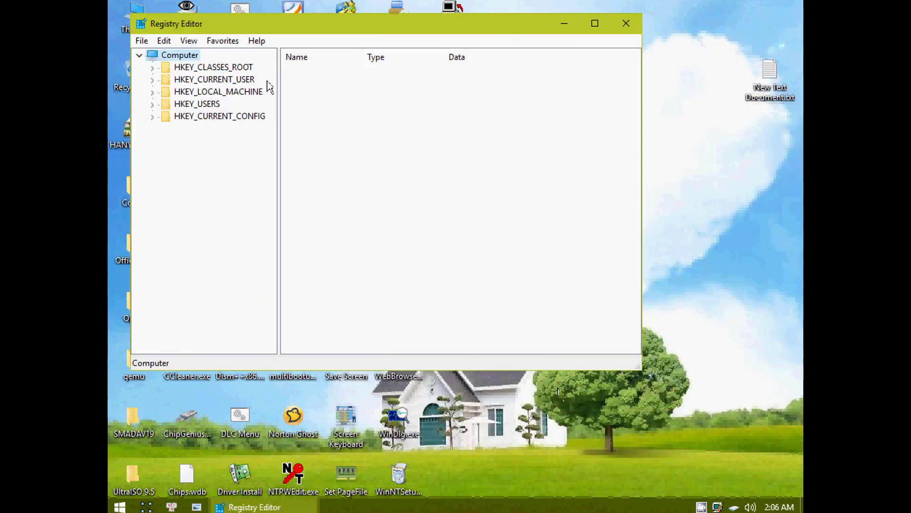
Expand HKEY_CLASSES_ROOT\txtfile\shell, widen the key tree and view the print and printto subkeys.
double_click(242, 69)
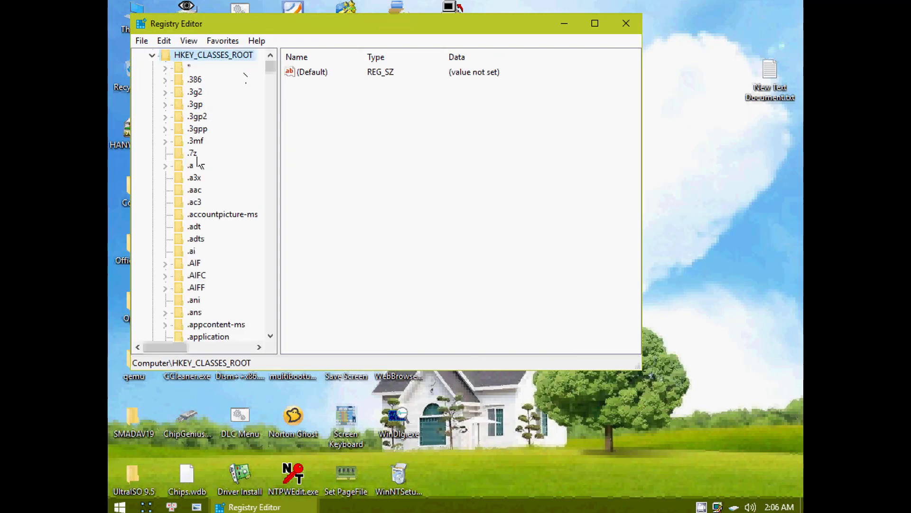
click(186, 178)
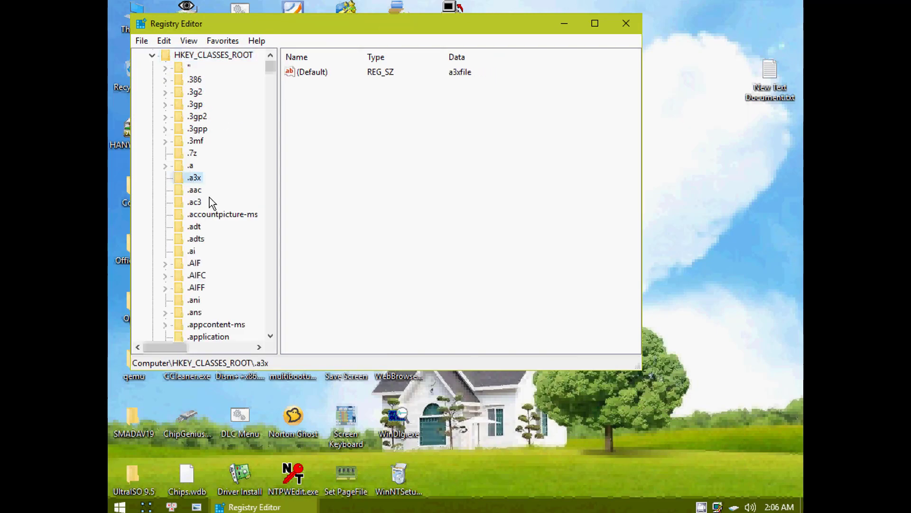
text(txtfile)
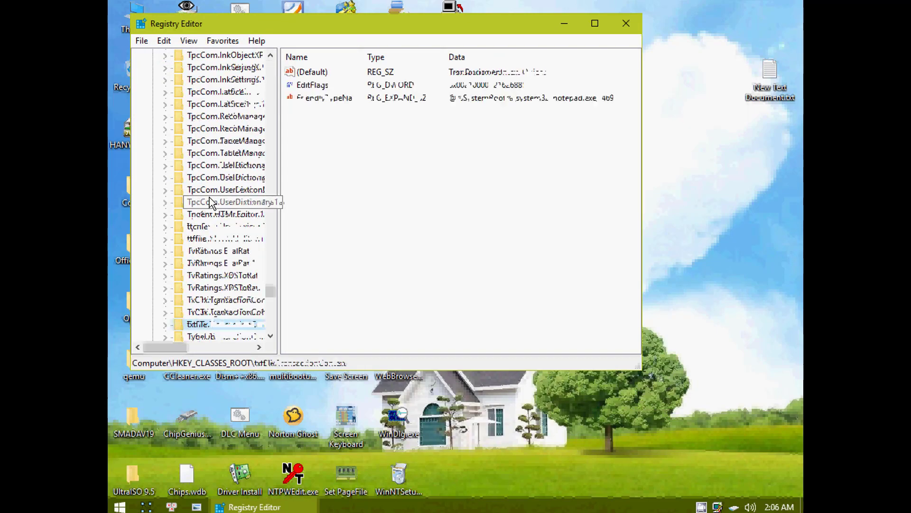
scroll(210, 244, down, 3)
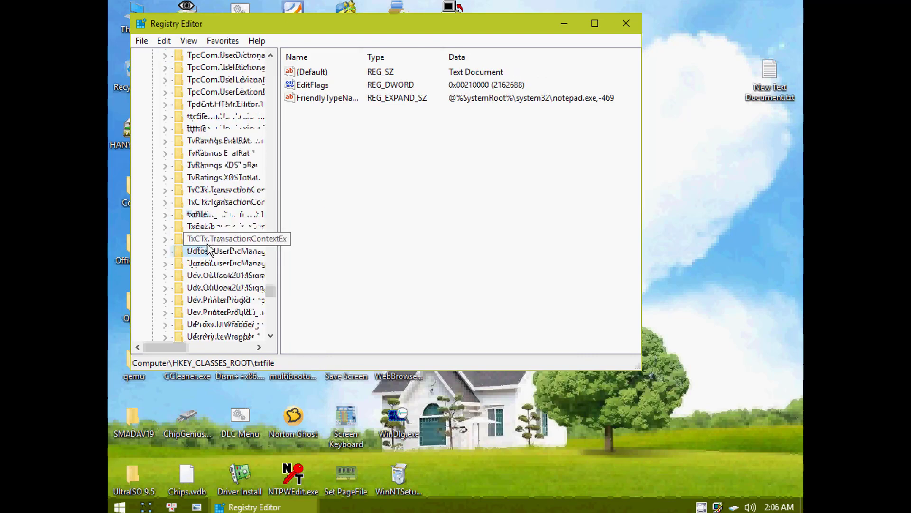
double_click(201, 213)
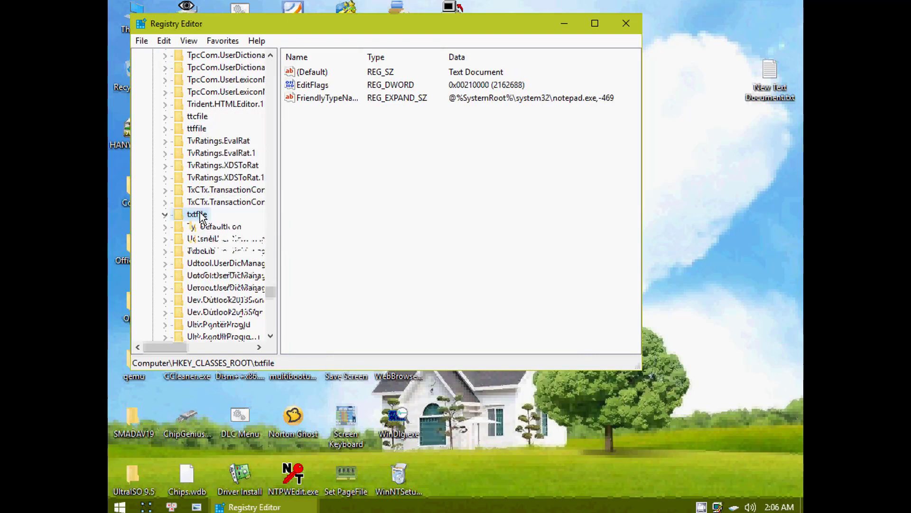
double_click(207, 242)
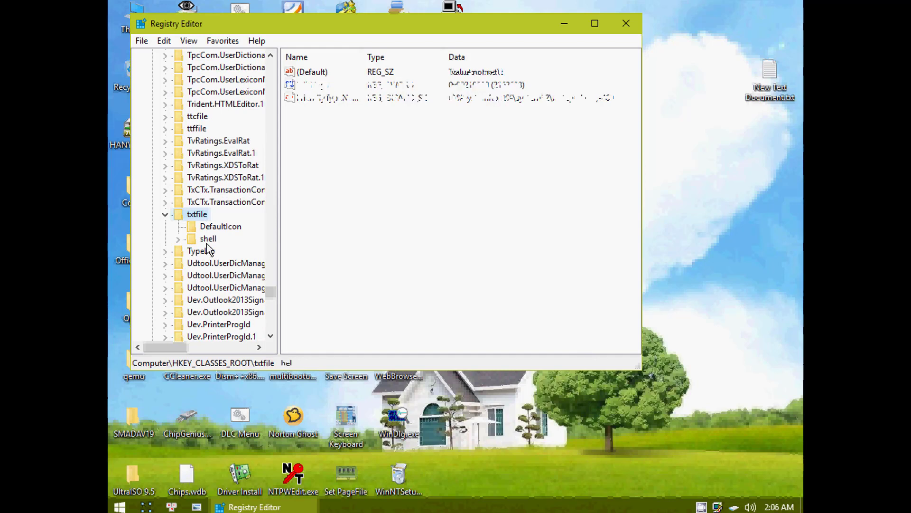
drag(279, 296, 335, 306)
click(223, 265)
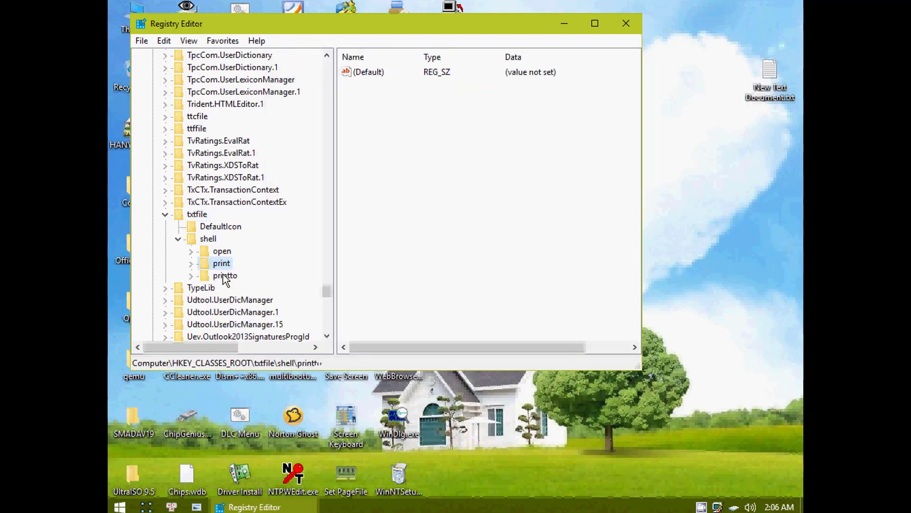
click(224, 274)
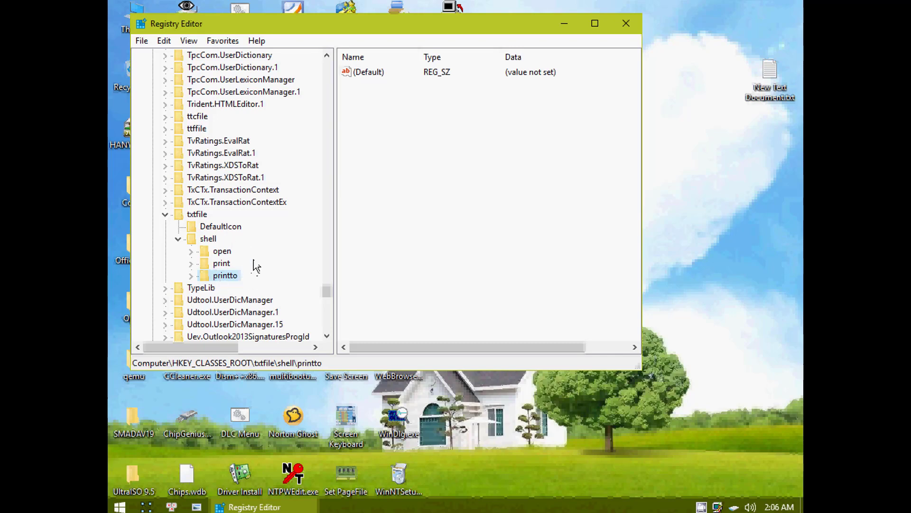
Create a string value named icon in the print key under HKEY_CLASSES_ROOT\txtfile\shell.
click(221, 265)
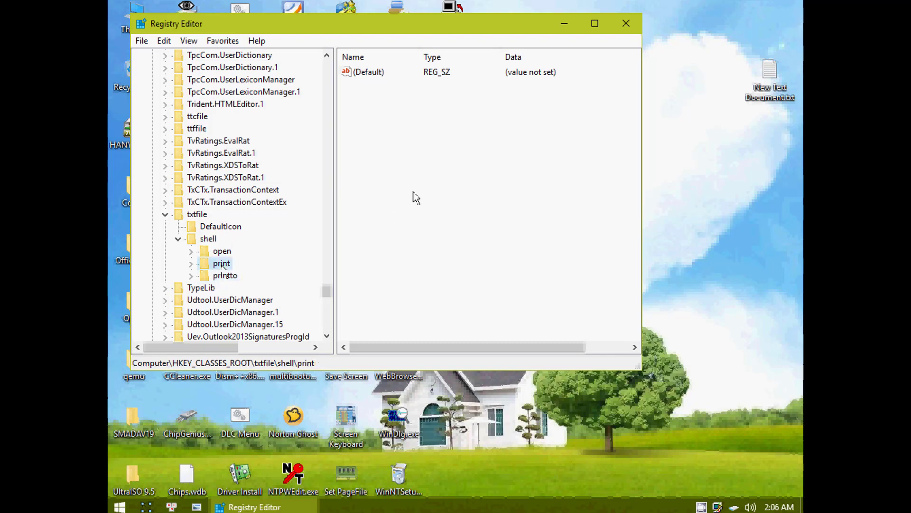
right_click(781, 71)
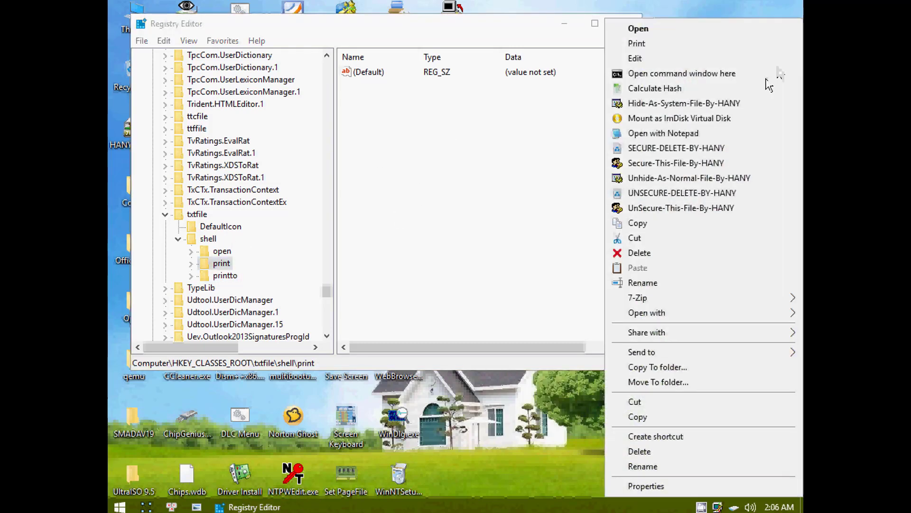
right_click(395, 119)
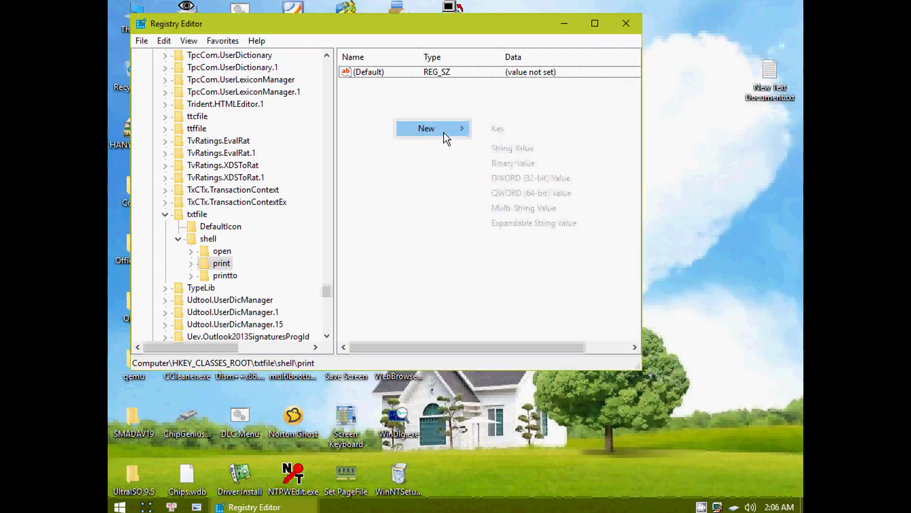
mouse_move(444, 129)
click(500, 149)
text(i)
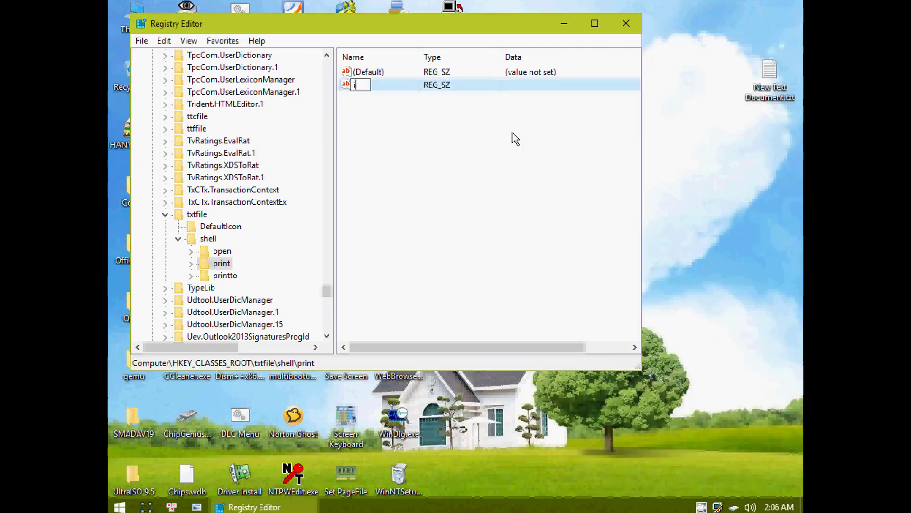
text(con)
key(Return)
Set the data of the print key's icon value to shell32.dll,163.
key(Return)
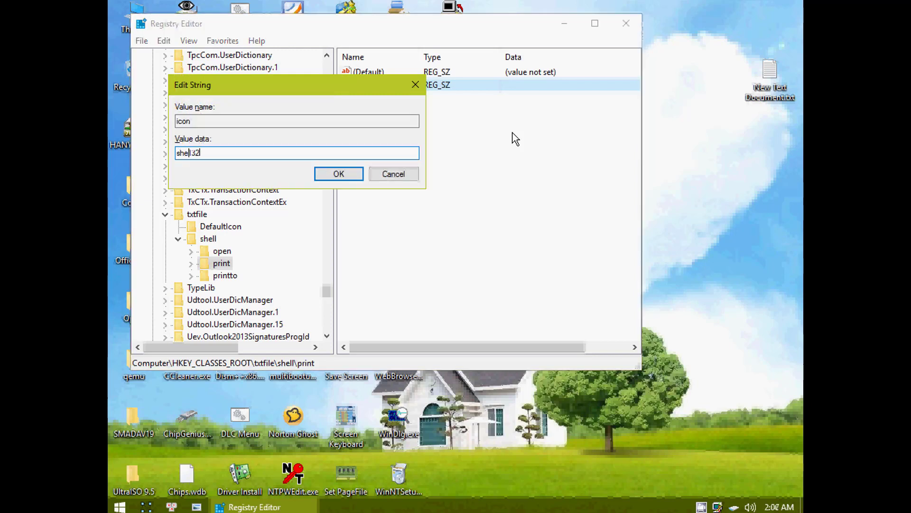
text(shell32.dll)
click(350, 174)
Check the icon beside the Print command among the shortcut commands of New Text Document.txt.
right_click(774, 75)
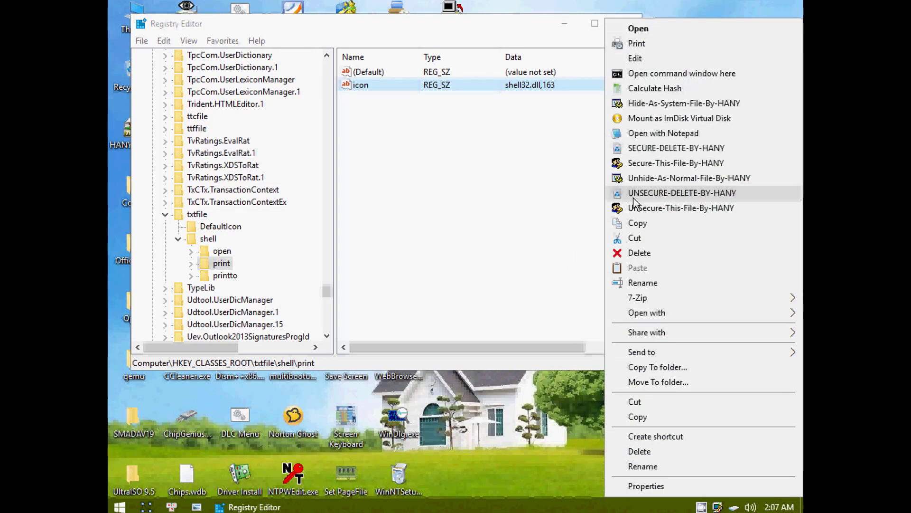
click(546, 316)
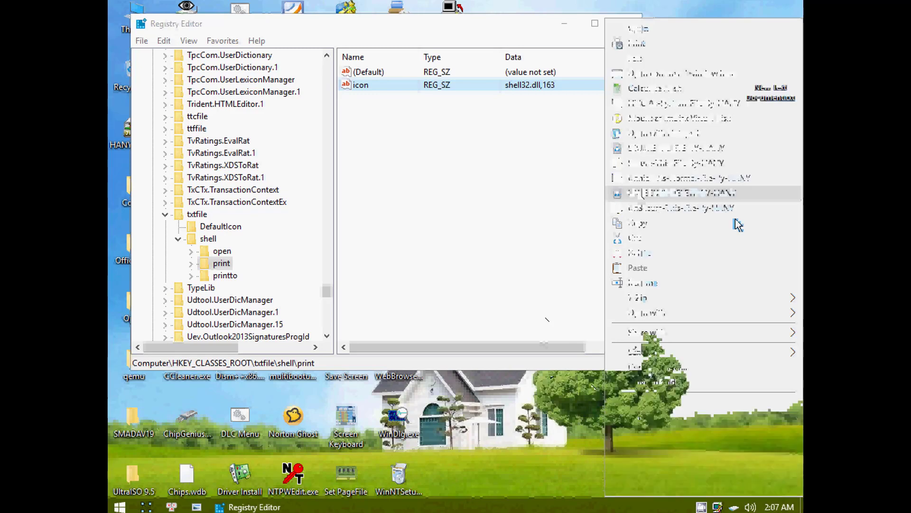
right_click(773, 75)
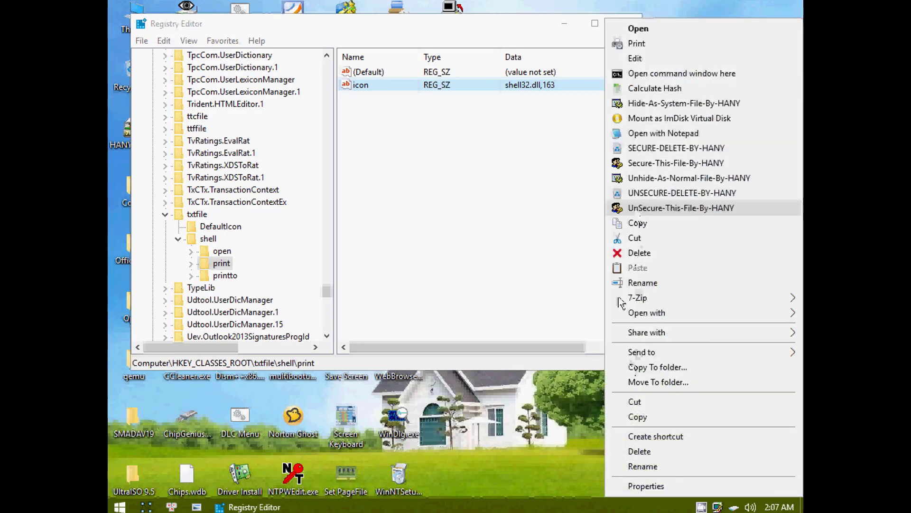
click(577, 200)
Test the Print command on New Text Document.txt, decline creating the missing file and close the editor.
right_click(769, 75)
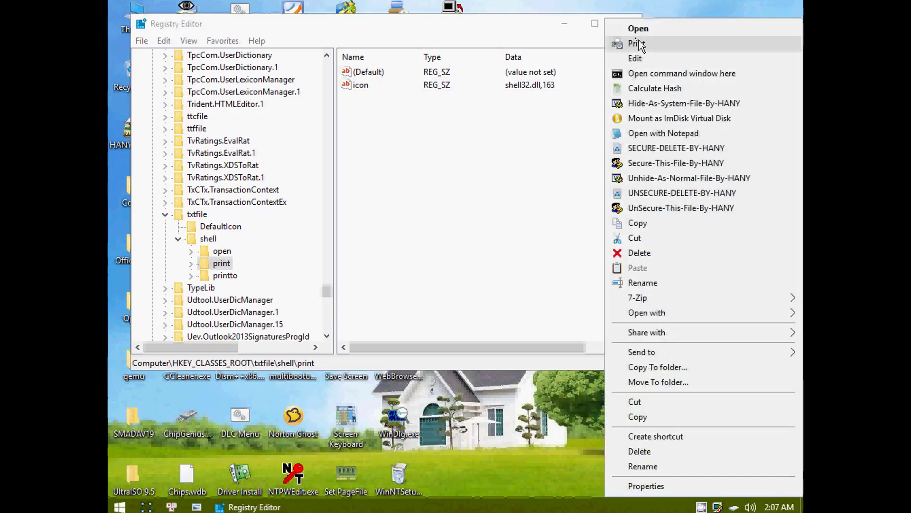
click(639, 44)
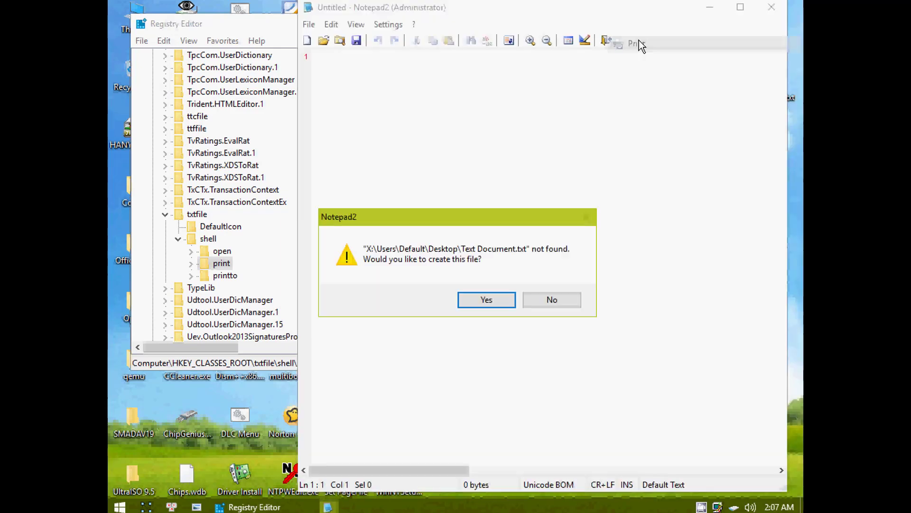
click(552, 300)
click(771, 7)
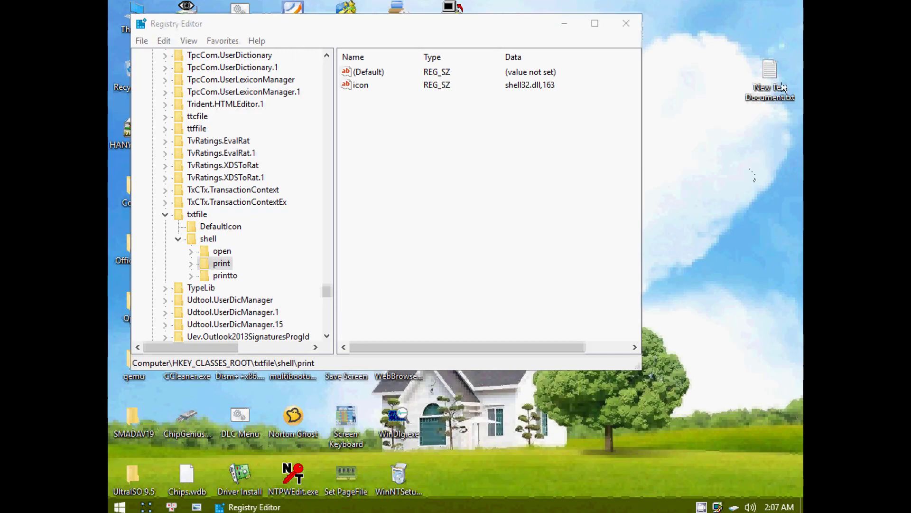
Check the text file's Edit command and create a subkey named edit under HKEY_CLASSES_ROOT\txtfile\shell.
right_click(766, 77)
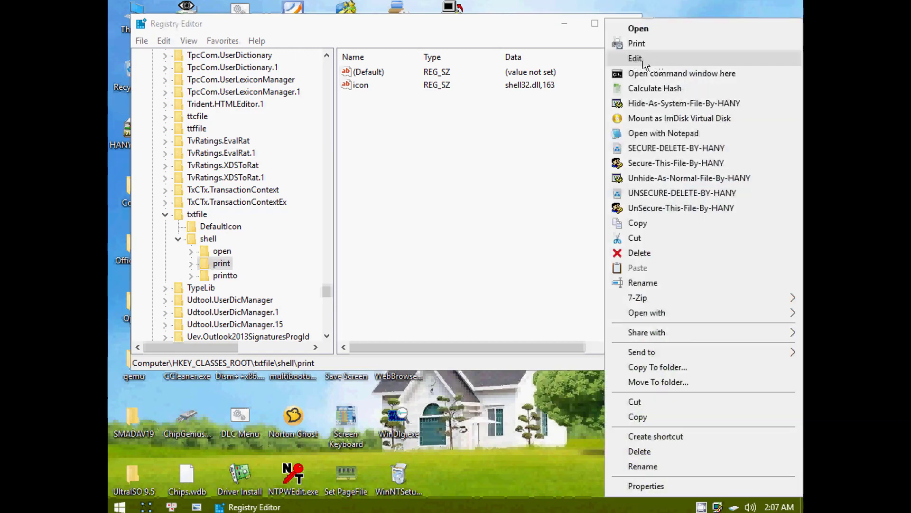
click(363, 264)
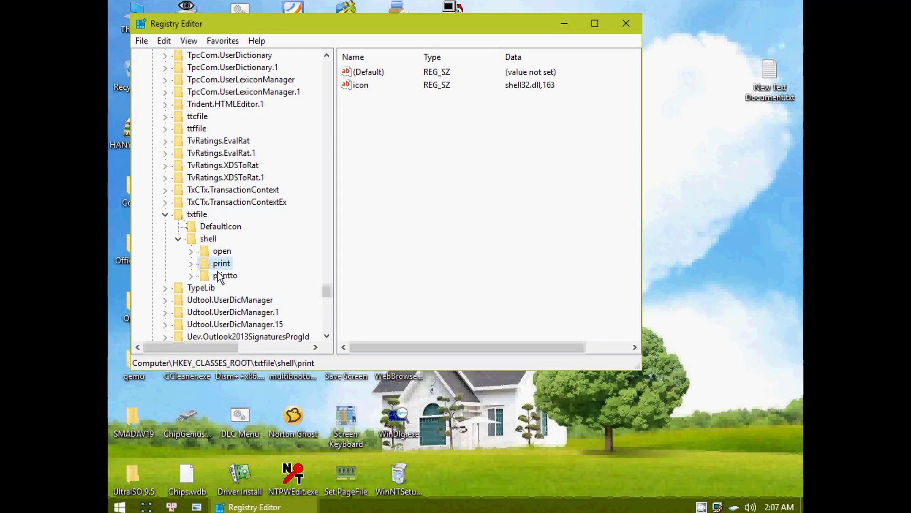
click(209, 239)
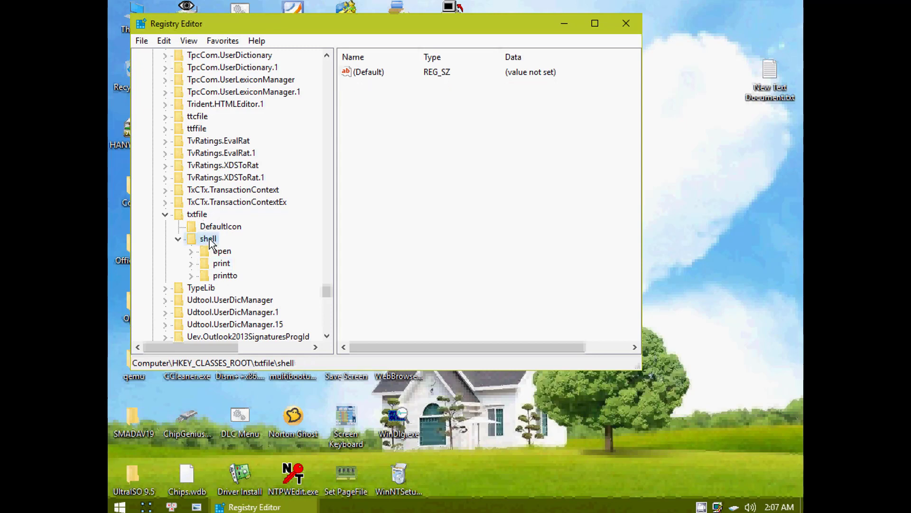
right_click(210, 240)
mouse_move(308, 267)
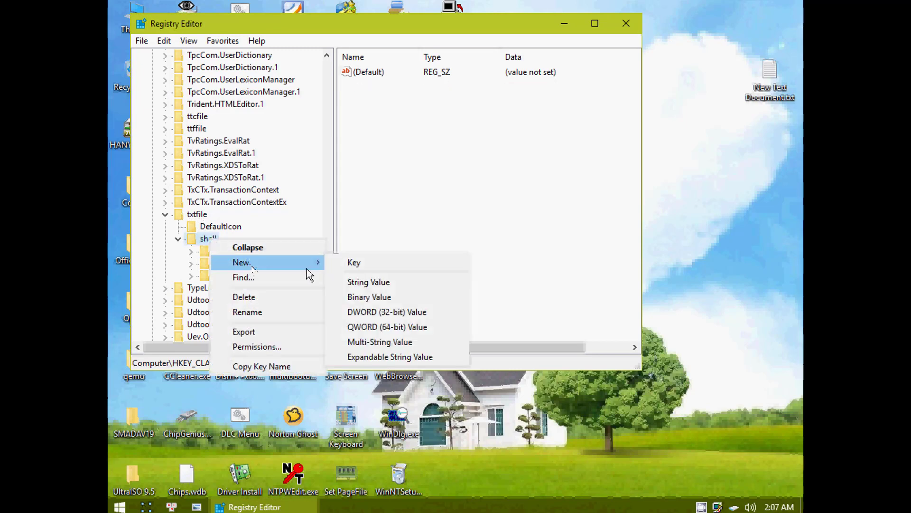
click(351, 262)
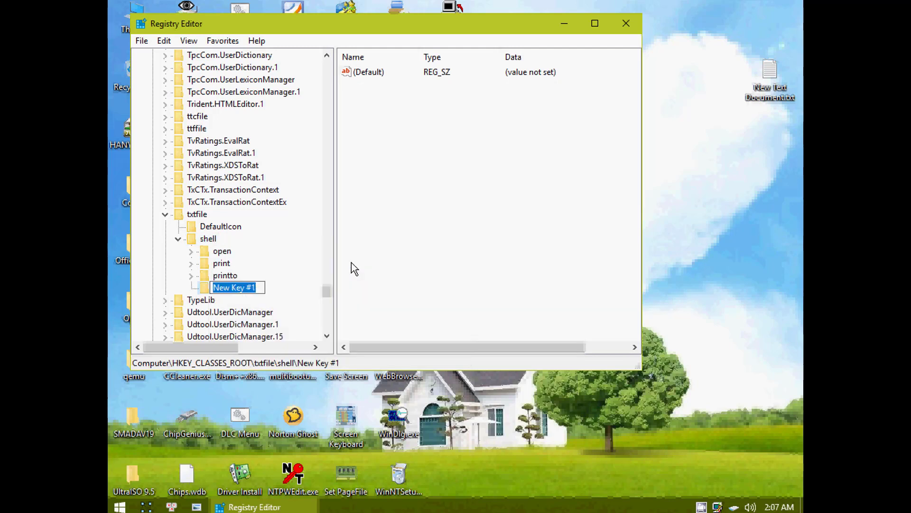
text(edit)
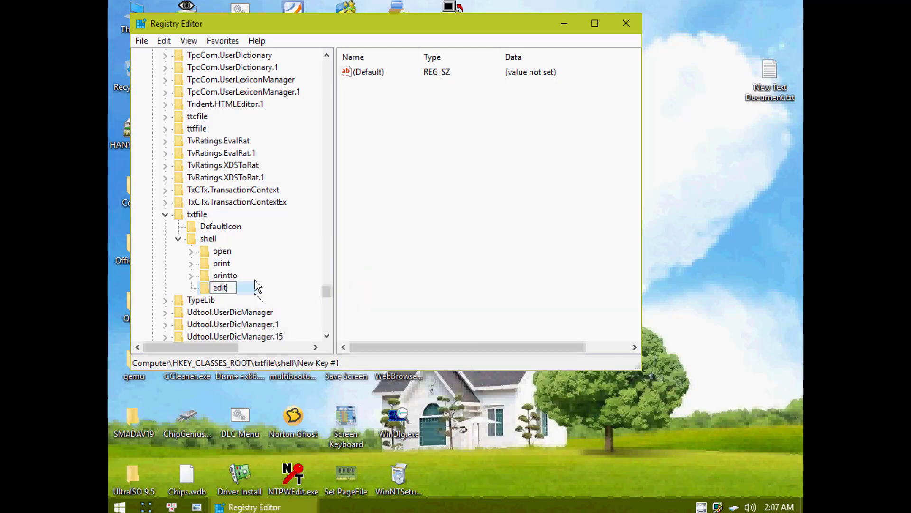
key(Return)
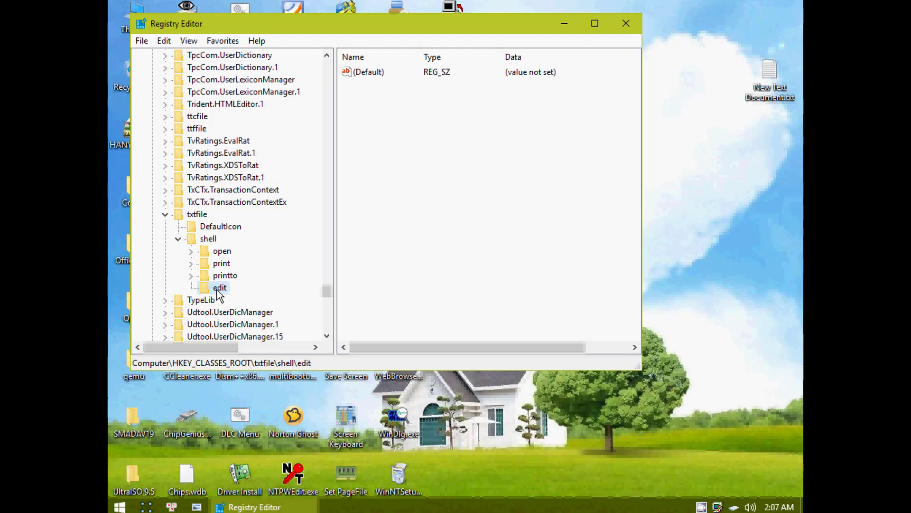
Check the text file's Edit command and create a subkey named command under HKEY_CLASSES_ROOT\txtfile\shell\edit.
right_click(770, 72)
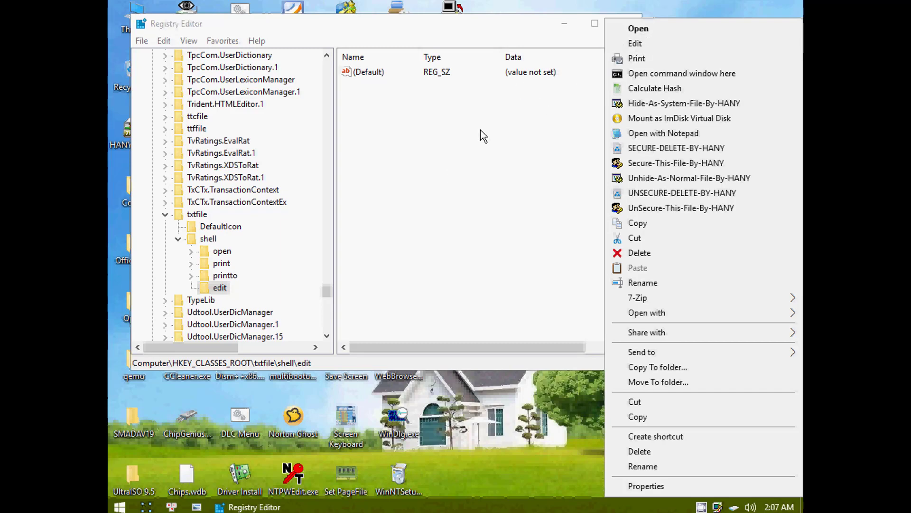
right_click(220, 288)
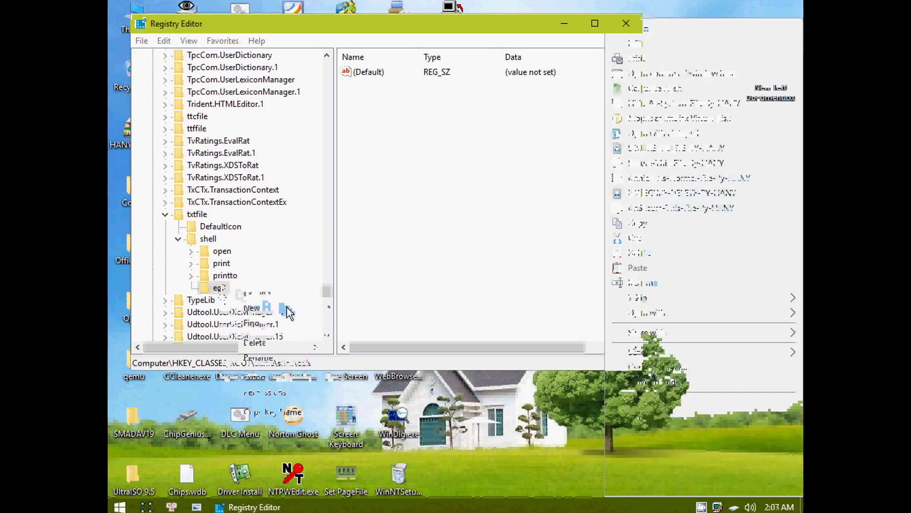
mouse_move(288, 310)
click(384, 309)
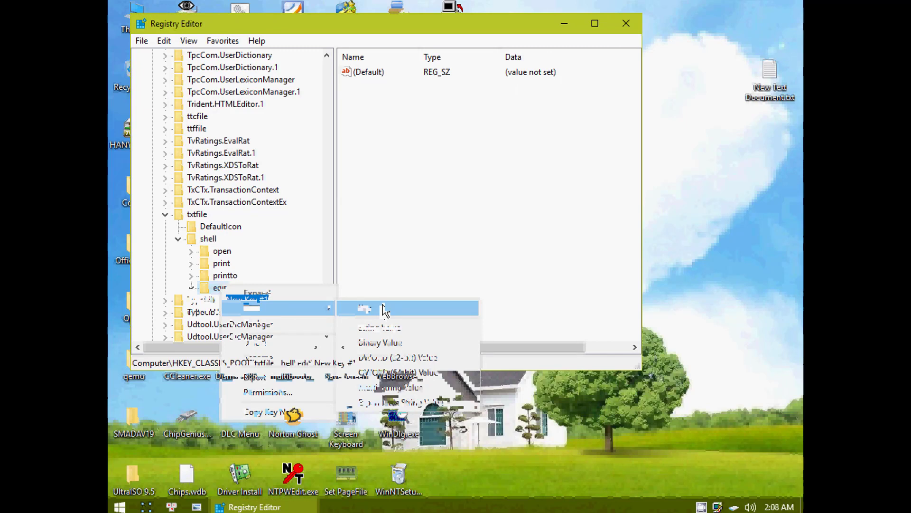
text(command)
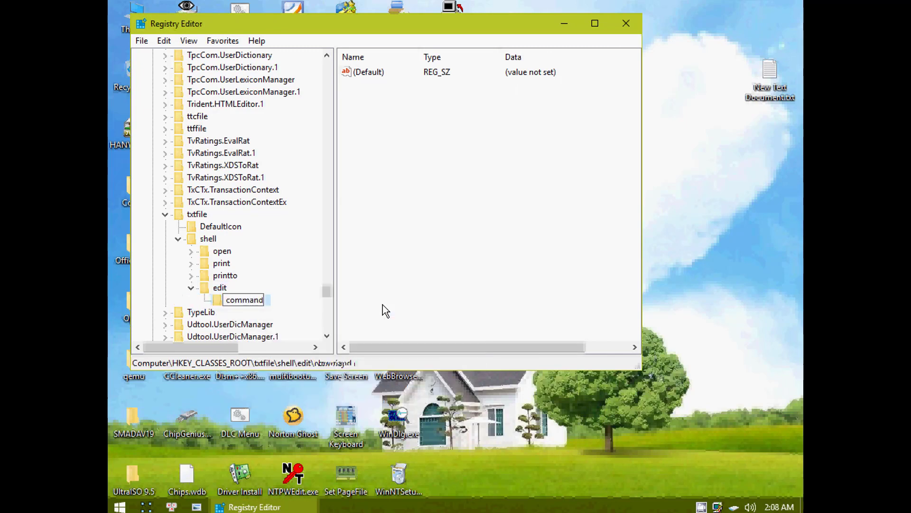
key(Return)
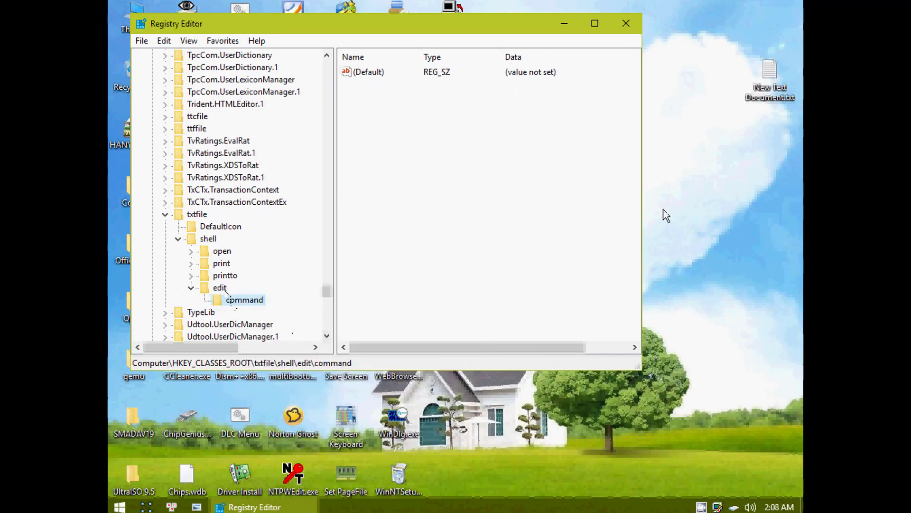
Add a string value named icon with the data notepad.exe to the txtfile shell's edit key.
right_click(770, 78)
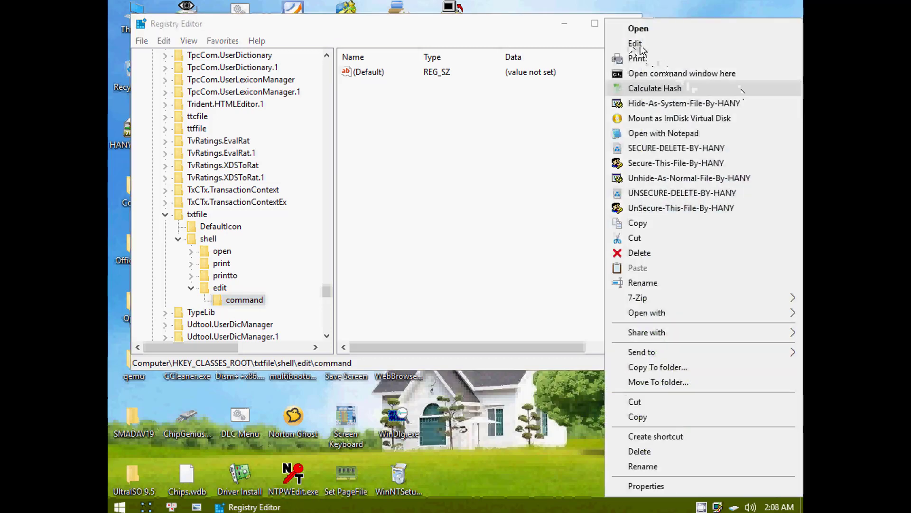
click(256, 284)
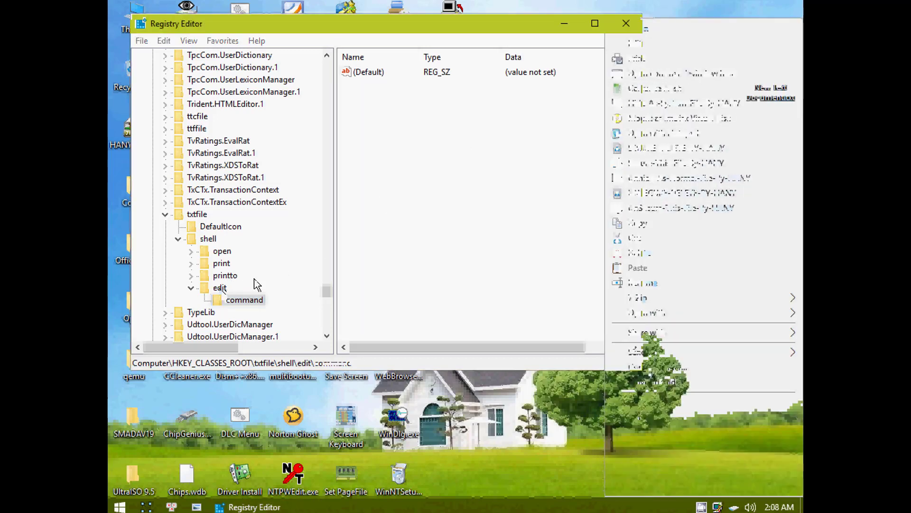
right_click(380, 169)
mouse_move(415, 172)
click(496, 191)
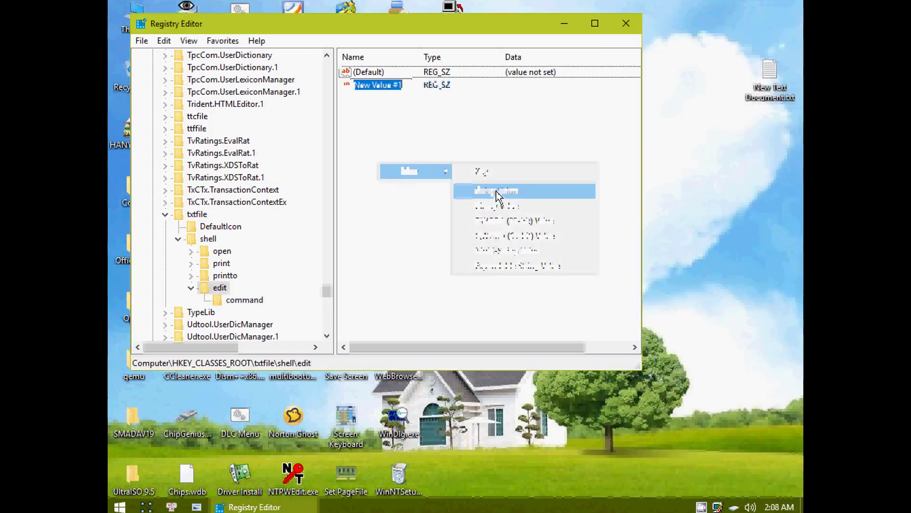
text(icon)
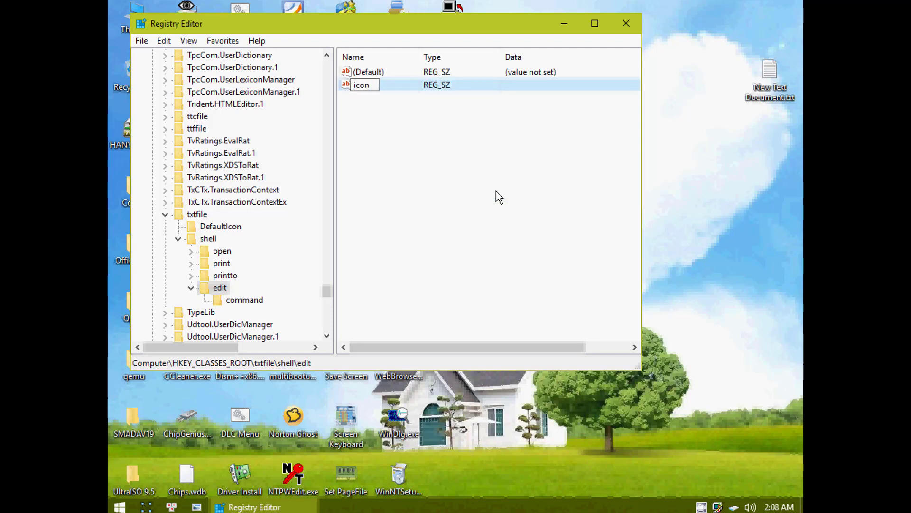
key(Return)
double_click(368, 85)
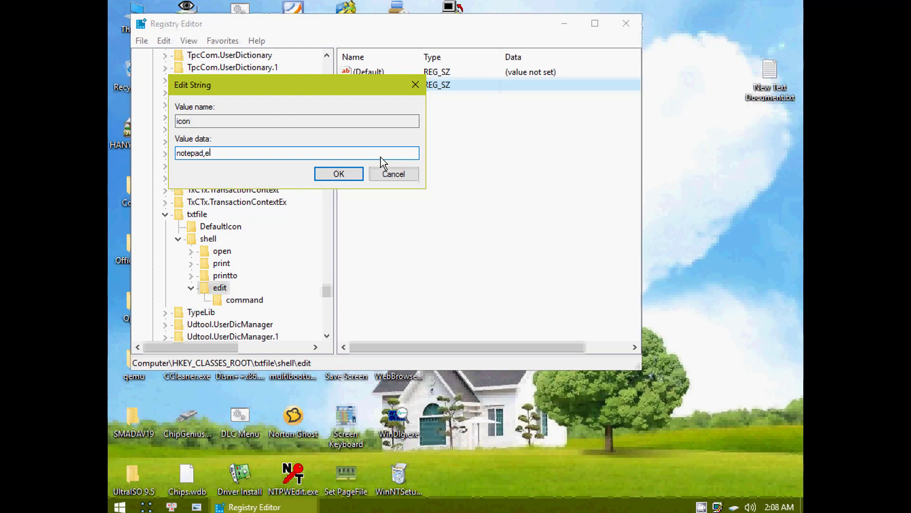
text(e,)
click(339, 174)
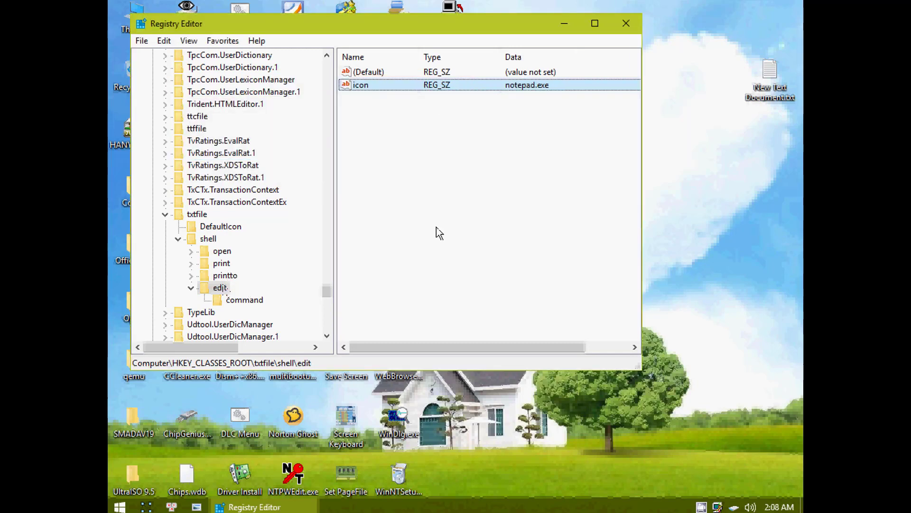
Test the Edit command on New Text Document.txt and dismiss the resulting dialog.
right_click(771, 81)
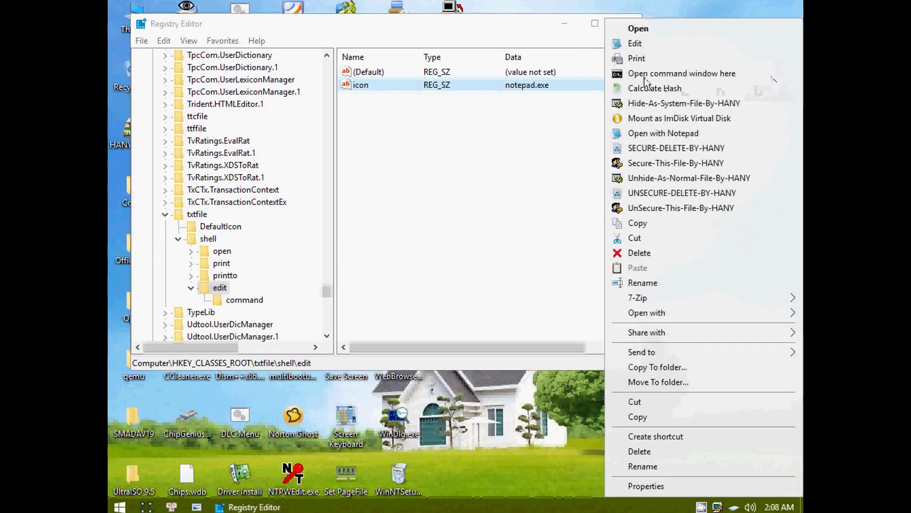
click(636, 44)
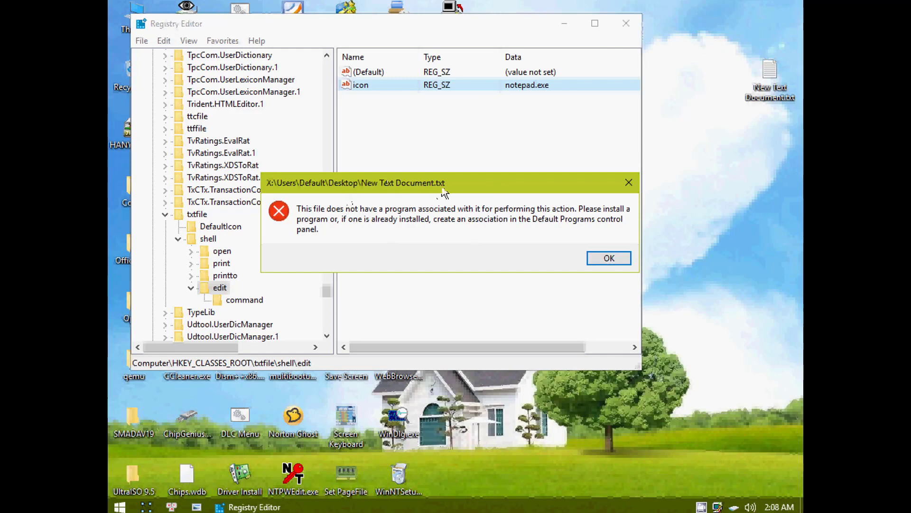
drag(449, 184, 427, 130)
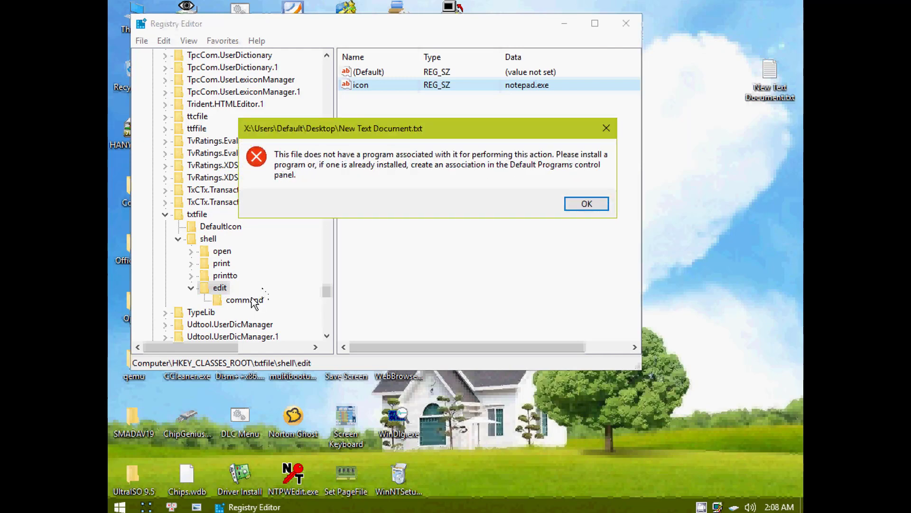
click(598, 206)
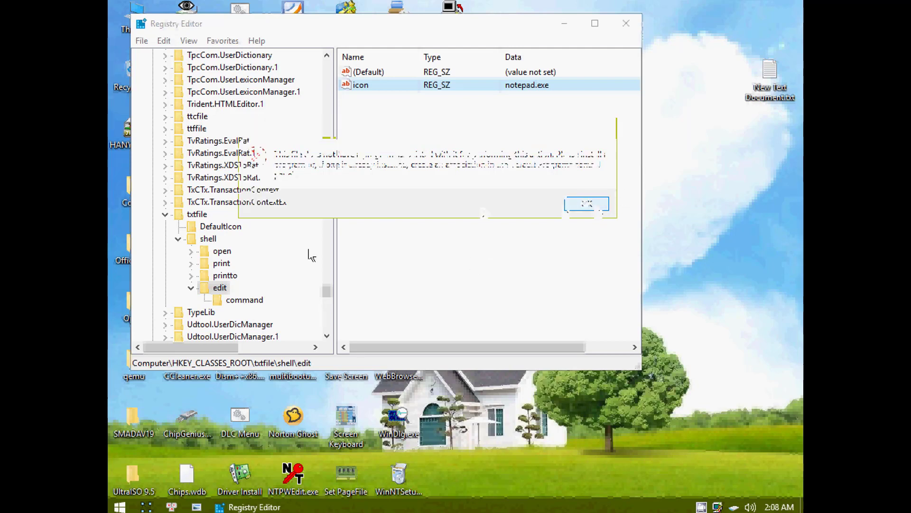
Set the default value of the edit key's command subkey to notepad.exe %1.
click(242, 299)
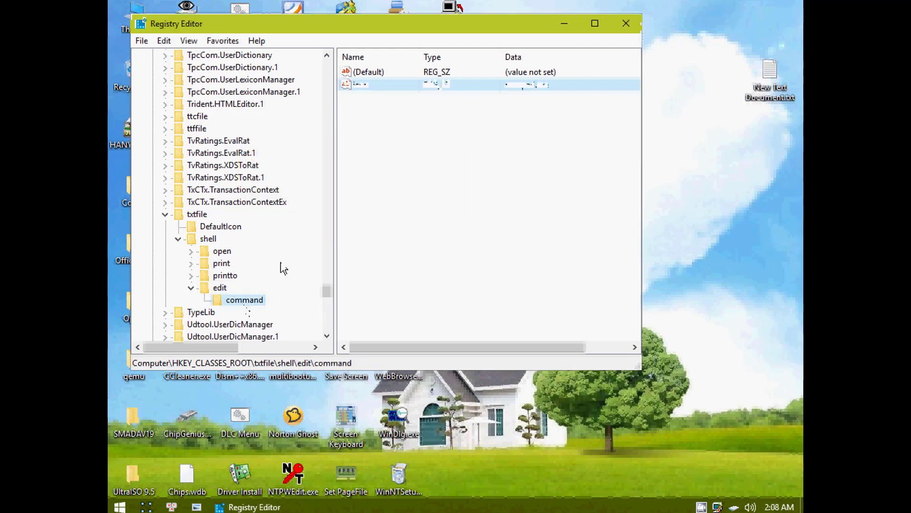
double_click(368, 72)
text(no)
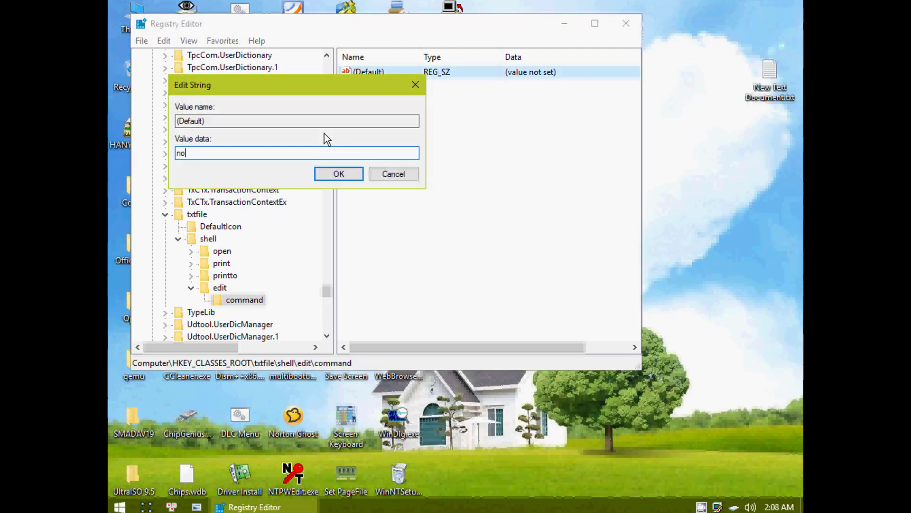
text(tepad.exe,)
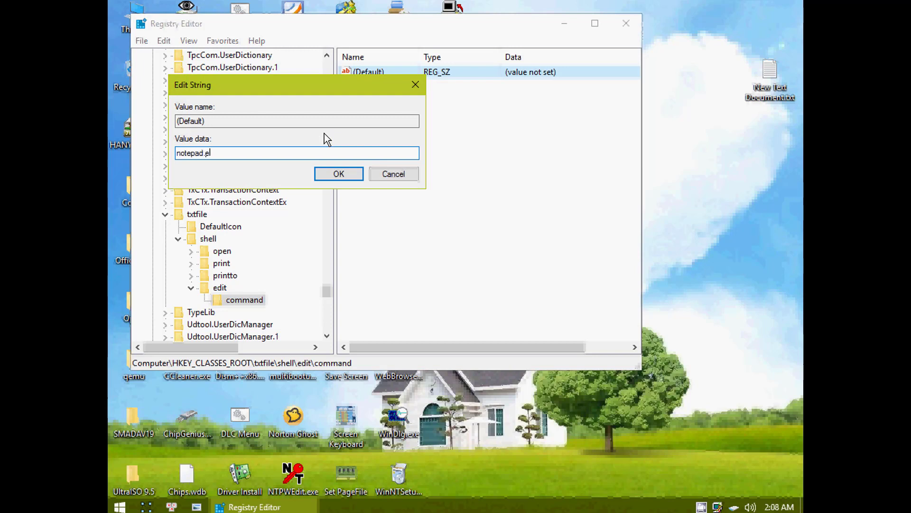
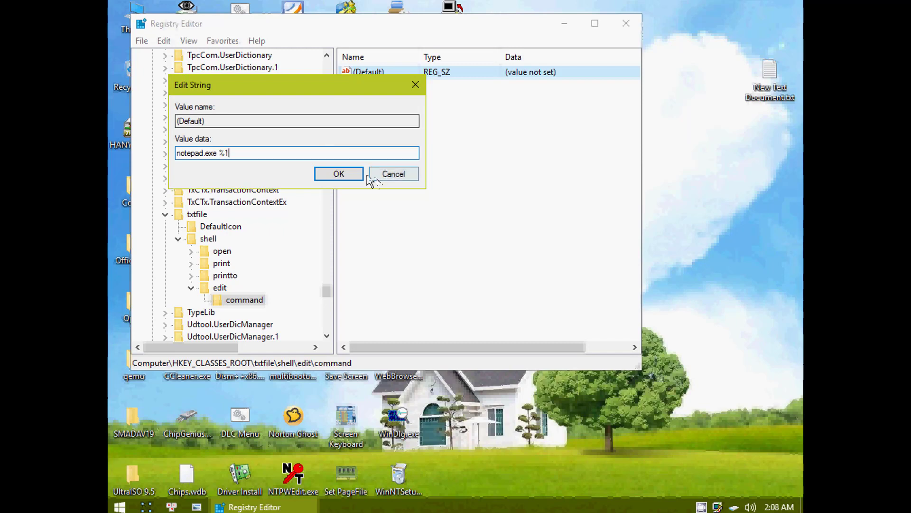
click(349, 173)
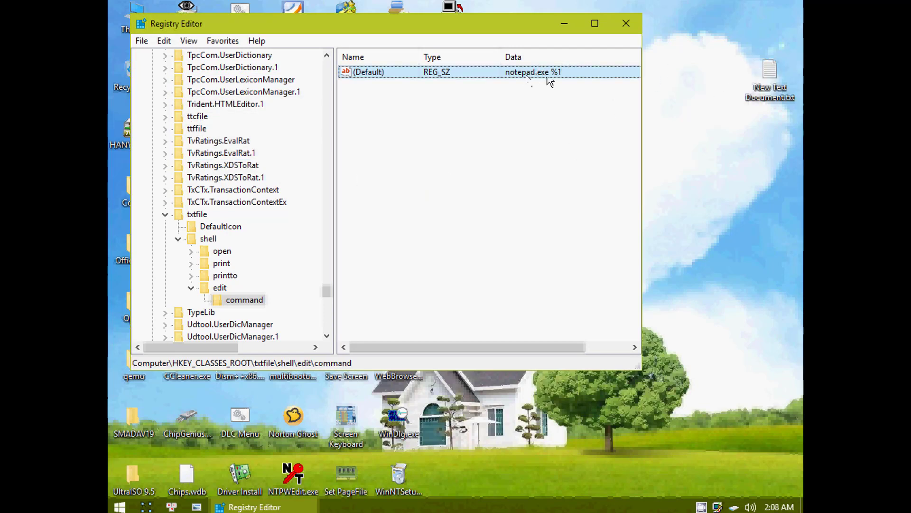
Test the Edit command on New Text Document.txt again, close the editor and collapse the txtfile shell key.
right_click(762, 76)
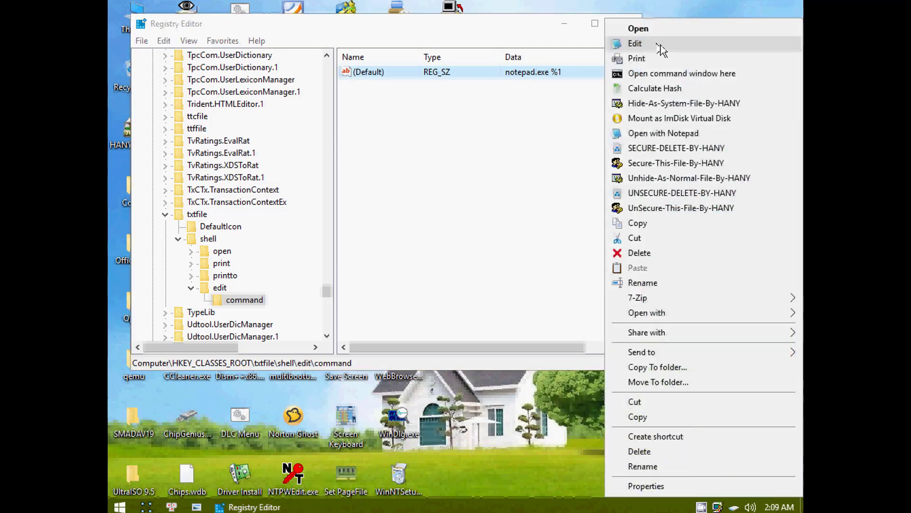
click(655, 45)
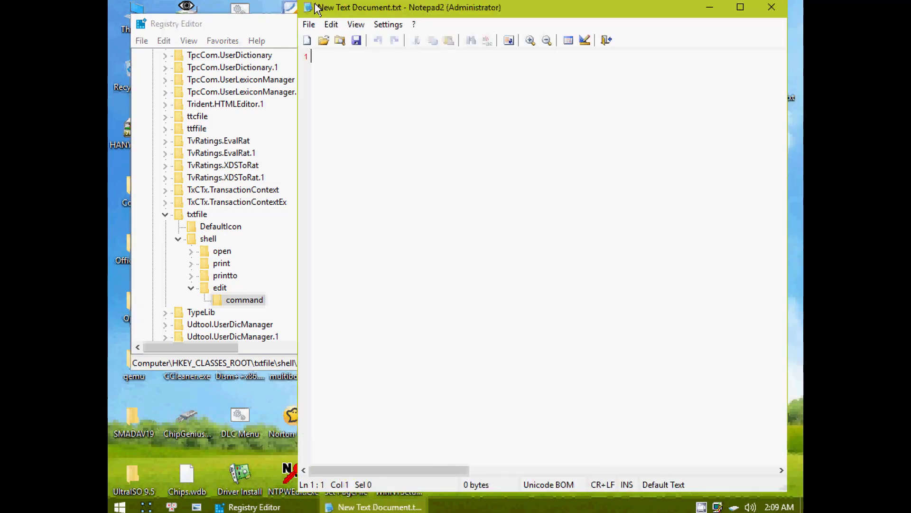
click(772, 7)
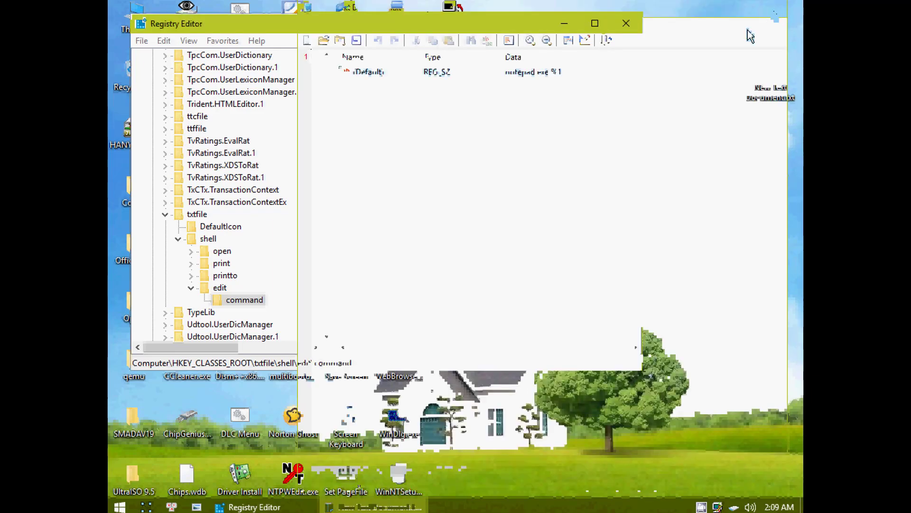
double_click(218, 286)
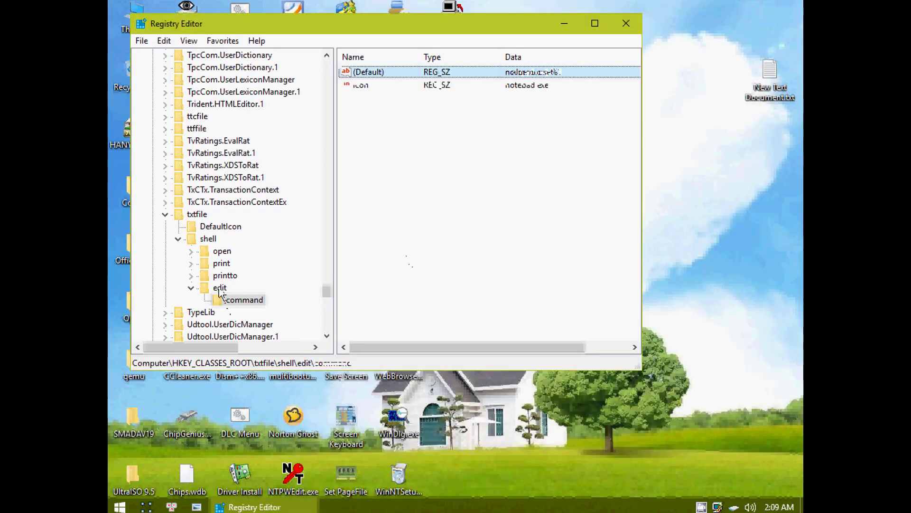
double_click(206, 239)
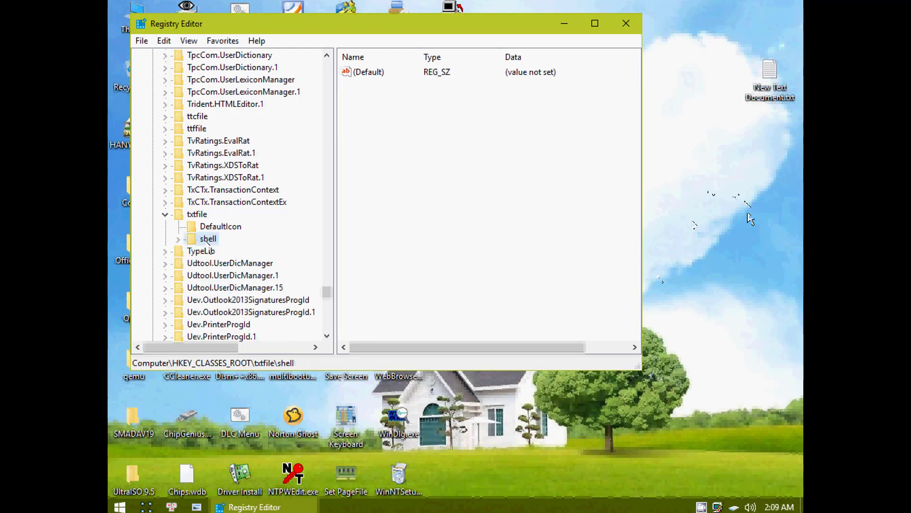
Create a new registration entries file on the desktop, keeping its default name.
right_click(693, 223)
mouse_move(679, 445)
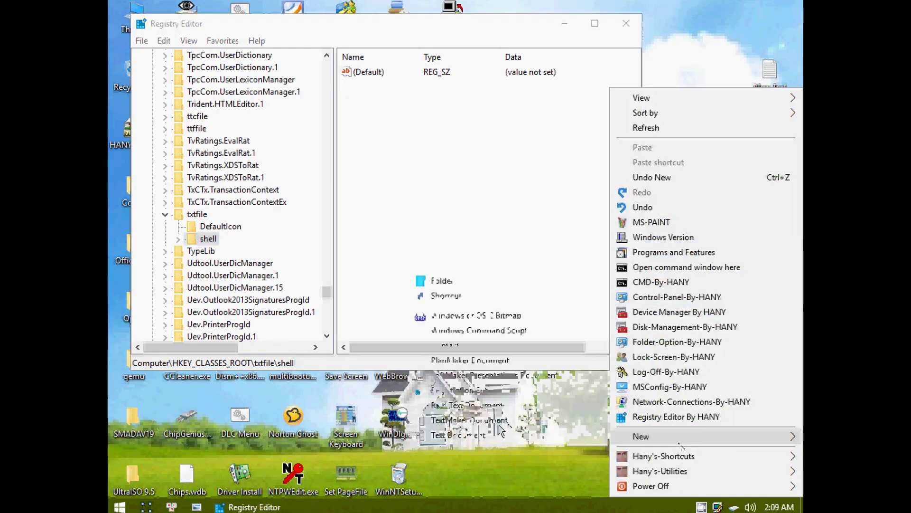
click(469, 394)
click(789, 349)
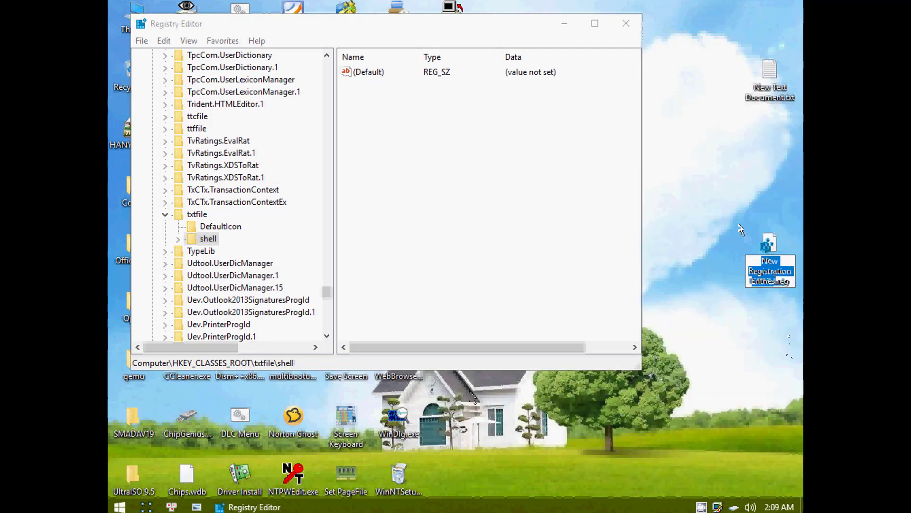
Check the Edit and Print commands for icons among the shortcut commands of the new registration entries file.
right_click(774, 249)
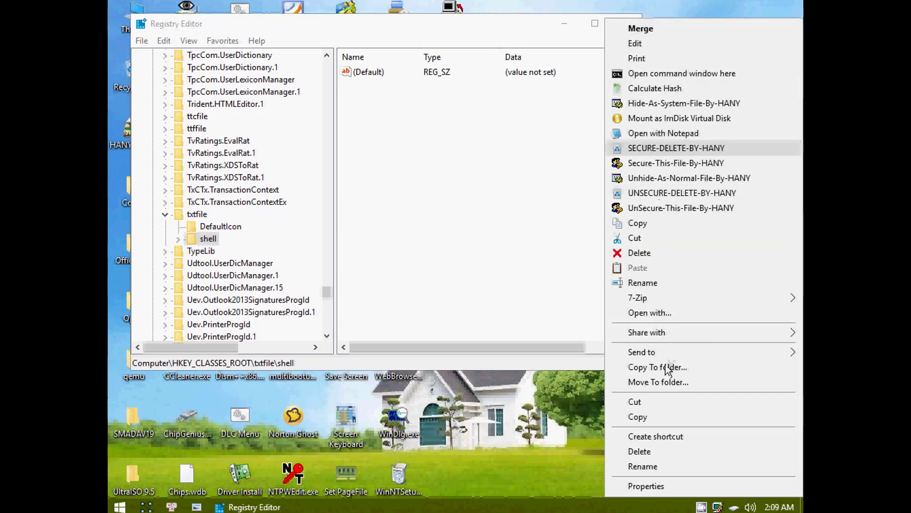
click(529, 409)
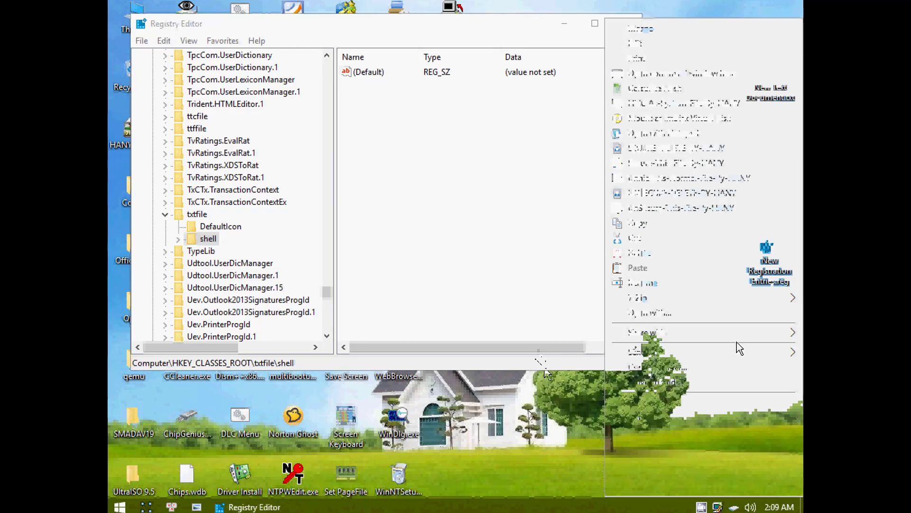
right_click(774, 250)
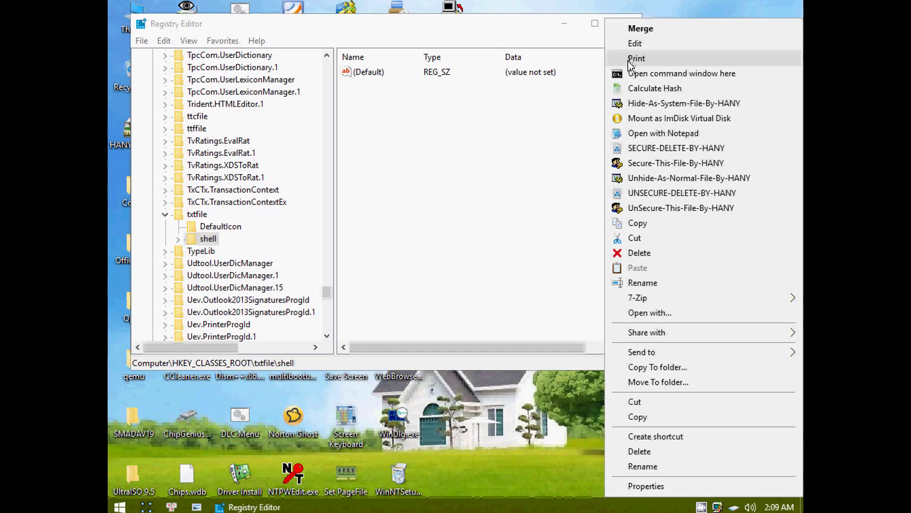
Collapse the txtfile key, find the regfile key under HKEY_CLASSES_ROOT and expand its shell subkey.
double_click(189, 217)
click(204, 205)
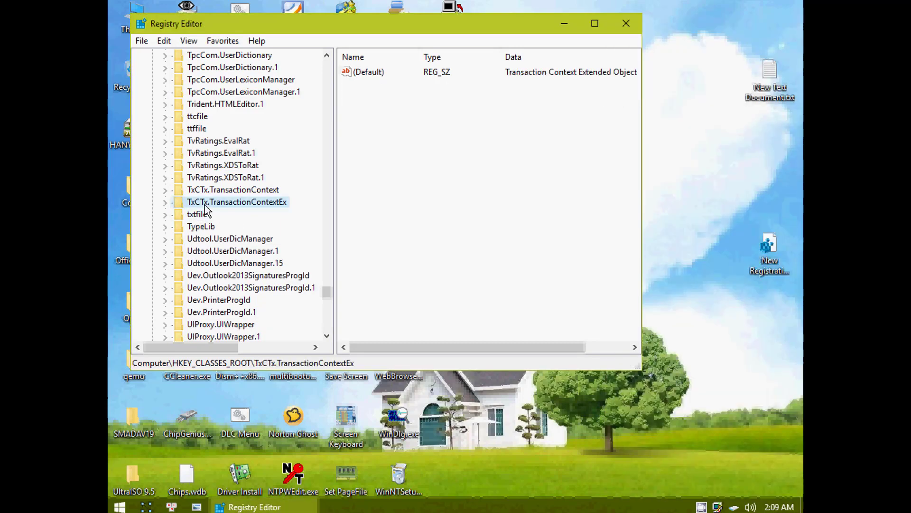
text(reg)
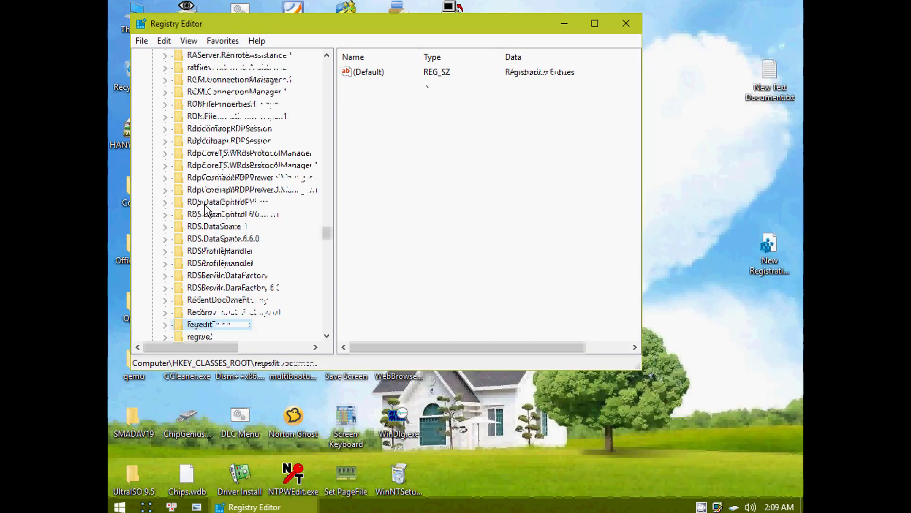
text(fil)
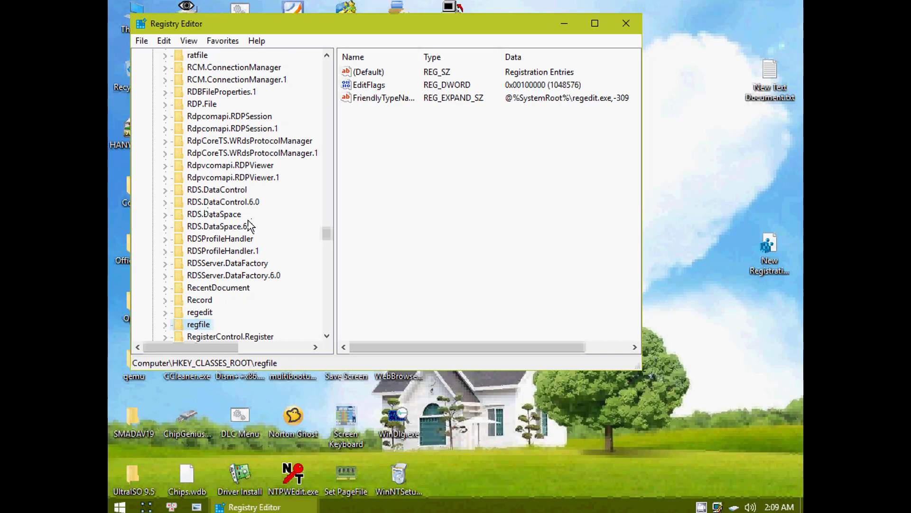
scroll(248, 223, down, 3)
double_click(203, 218)
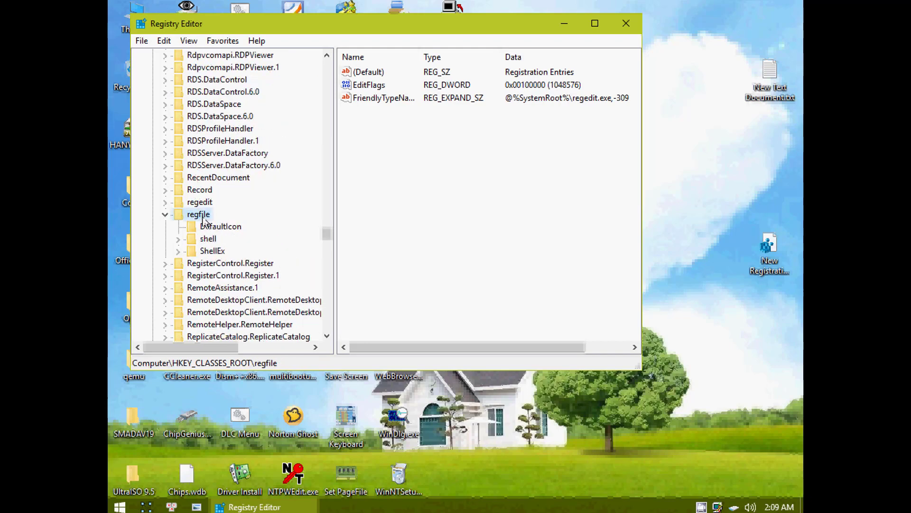
double_click(205, 239)
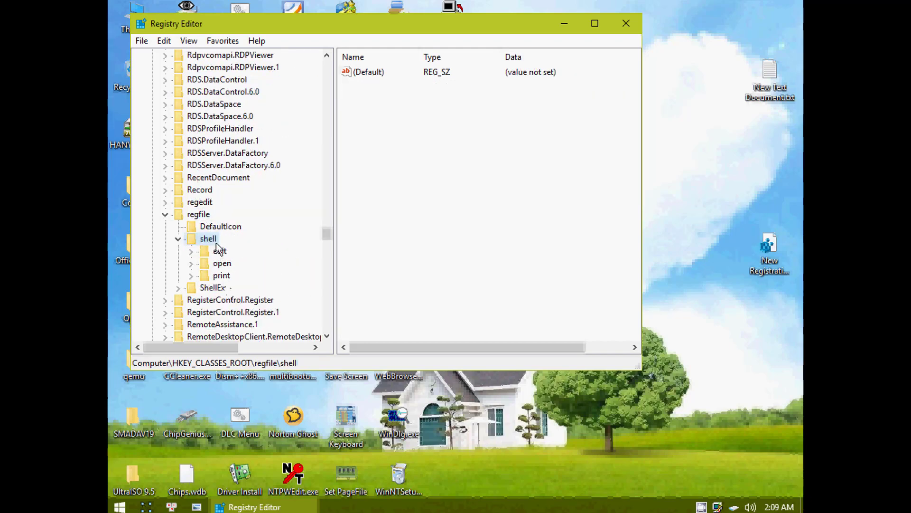
Create a string value named icon in the edit key under regfile\shell.
right_click(779, 254)
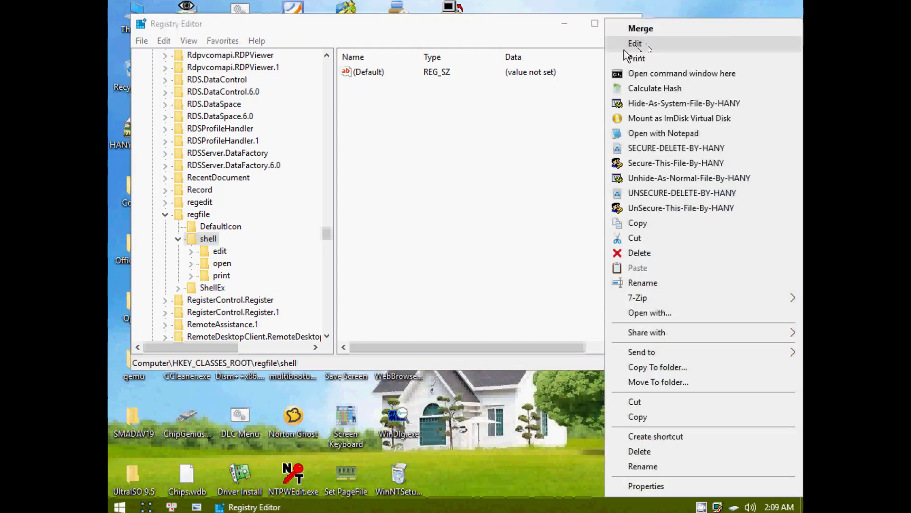
click(219, 251)
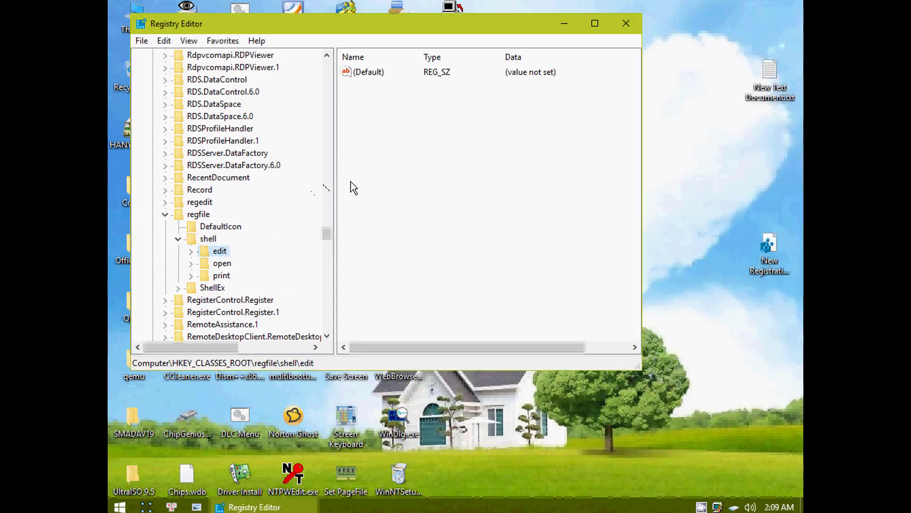
mouse_move(475, 196)
click(505, 209)
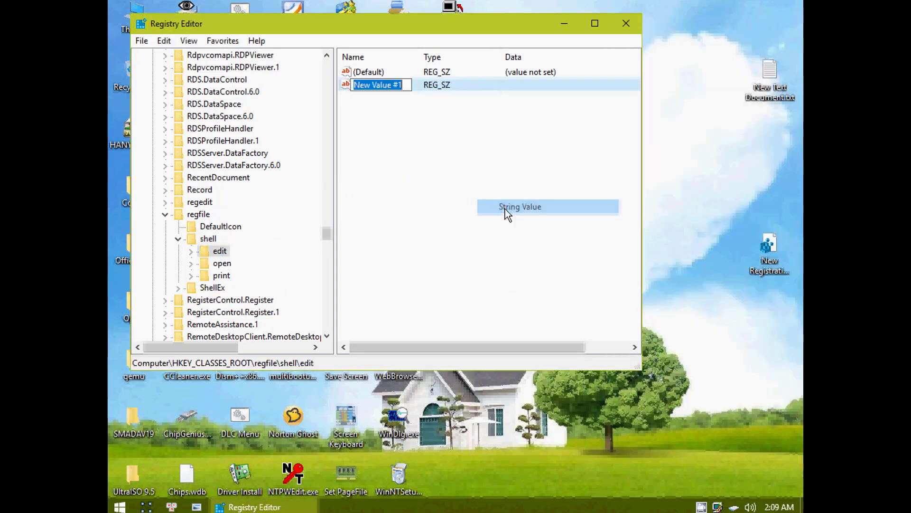
text(i)
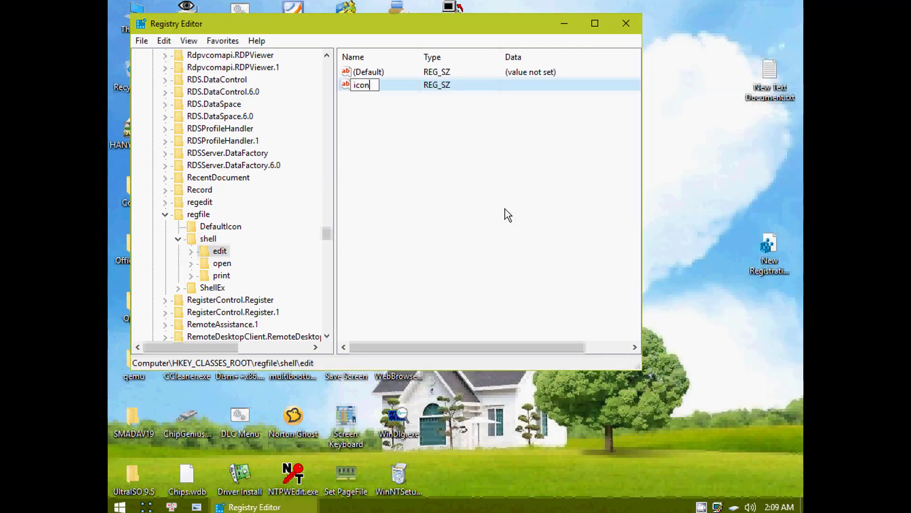
text(con)
key(Return)
Set the edit key's icon value to notepad.exe and check the Edit command's icon for the registration entries file.
key(Return)
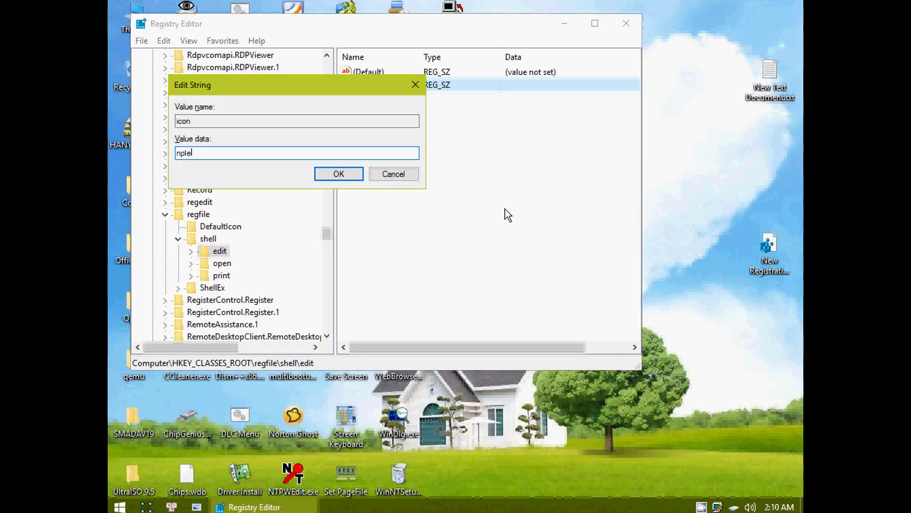
text(notepad.exe)
key(Return)
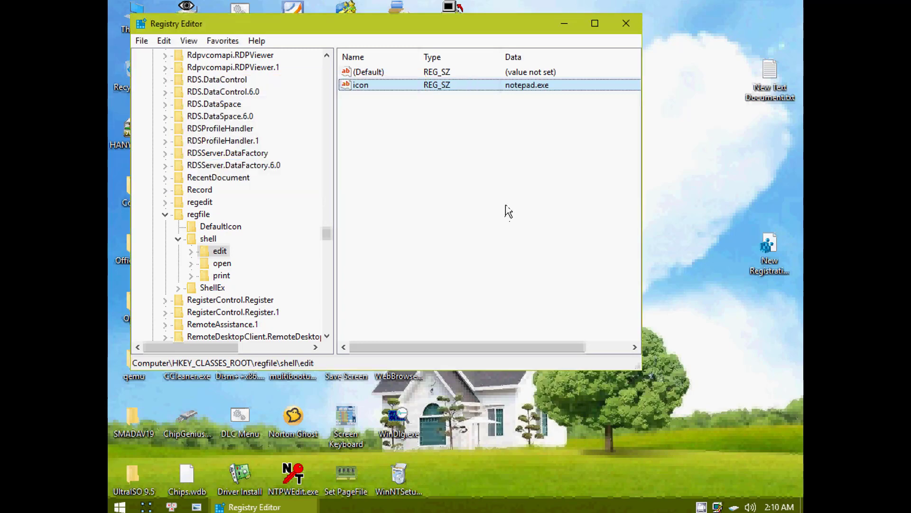
right_click(769, 252)
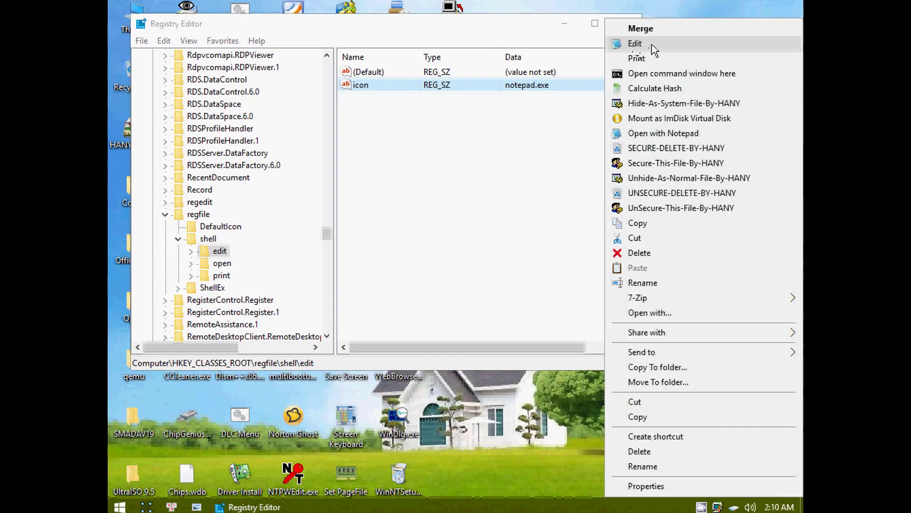
click(651, 44)
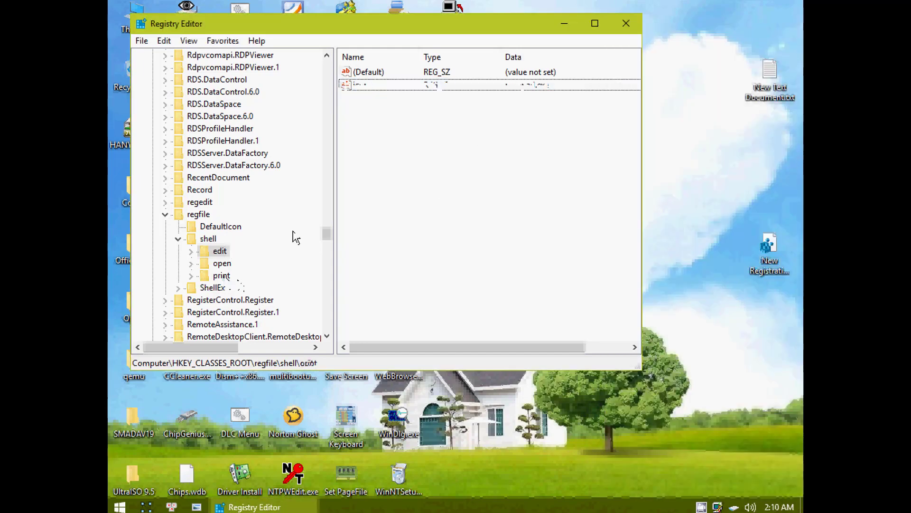
Add a string value named icon with the data shell32.dll,163 to the print key under regfile\shell.
right_click(346, 173)
mouse_move(408, 182)
click(470, 200)
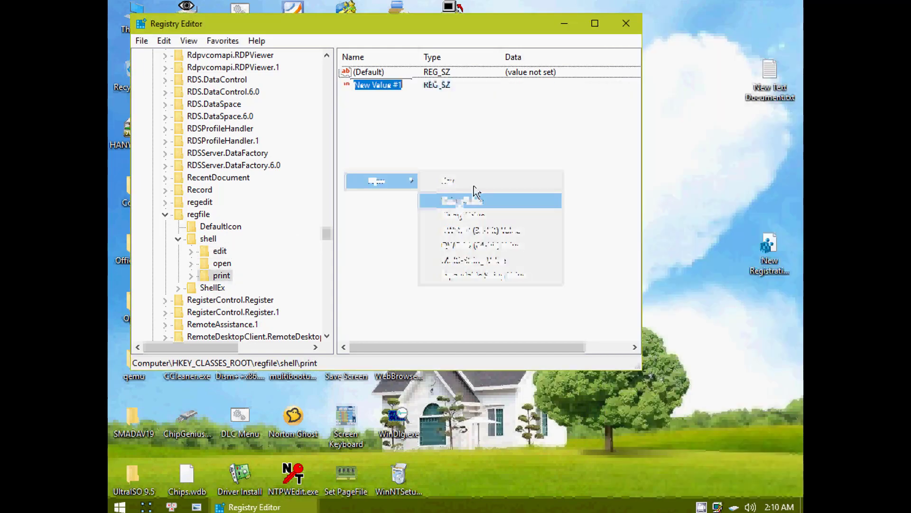
text(icon)
key(Return)
key(Return)
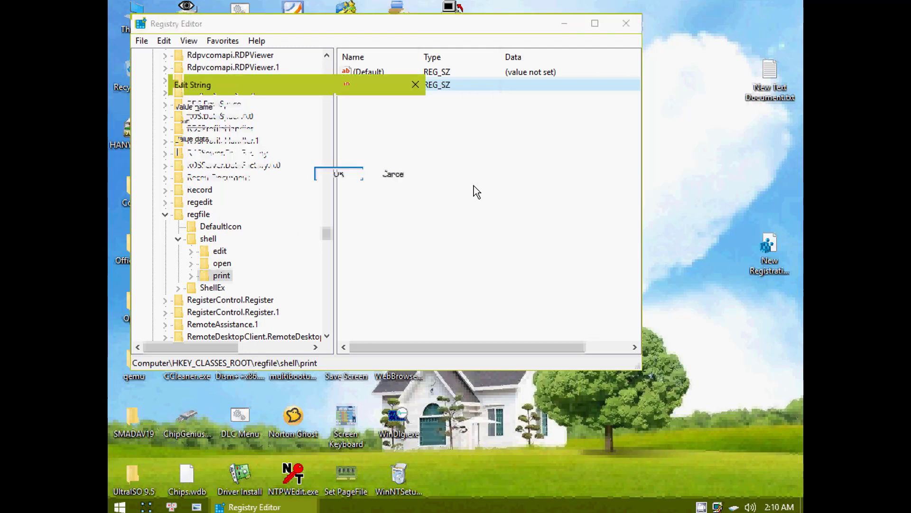
text(sl)
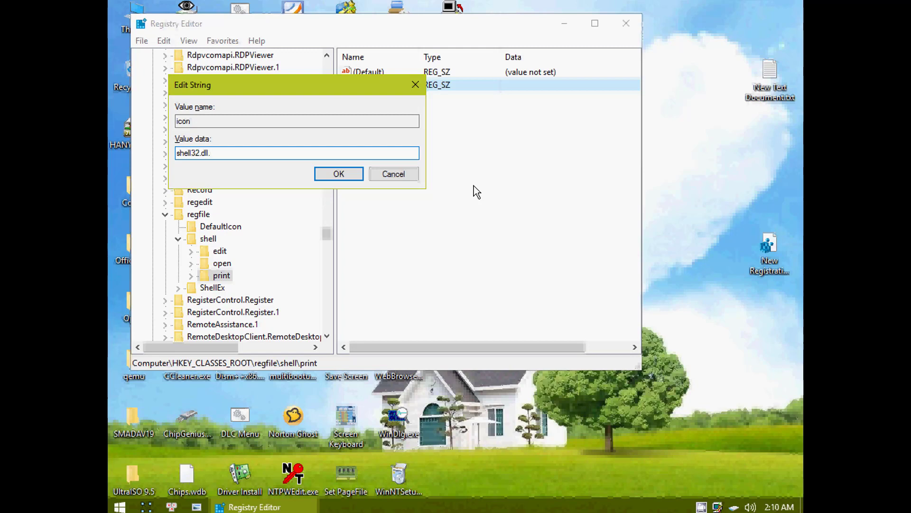
text(ell32.dll,163)
click(357, 176)
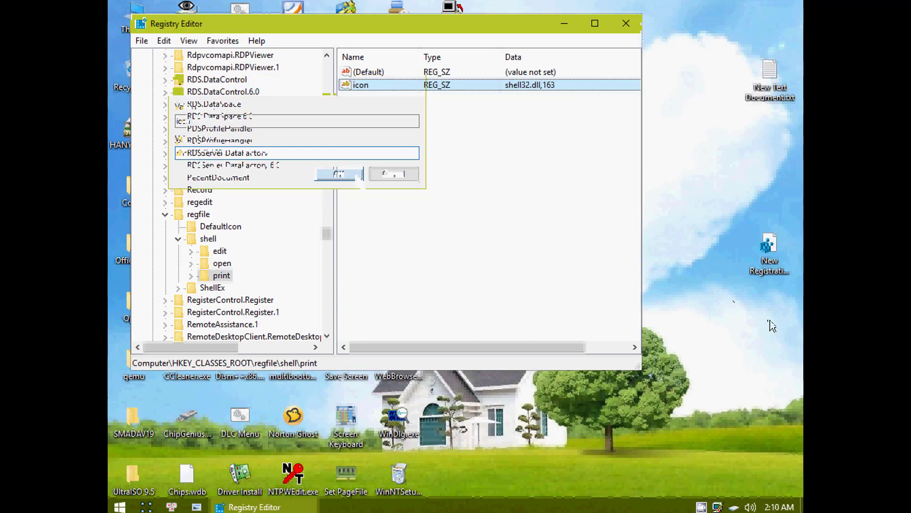
Test the Edit command on the new registration entries file and on New Text Document.txt, closing the editor each time.
right_click(776, 250)
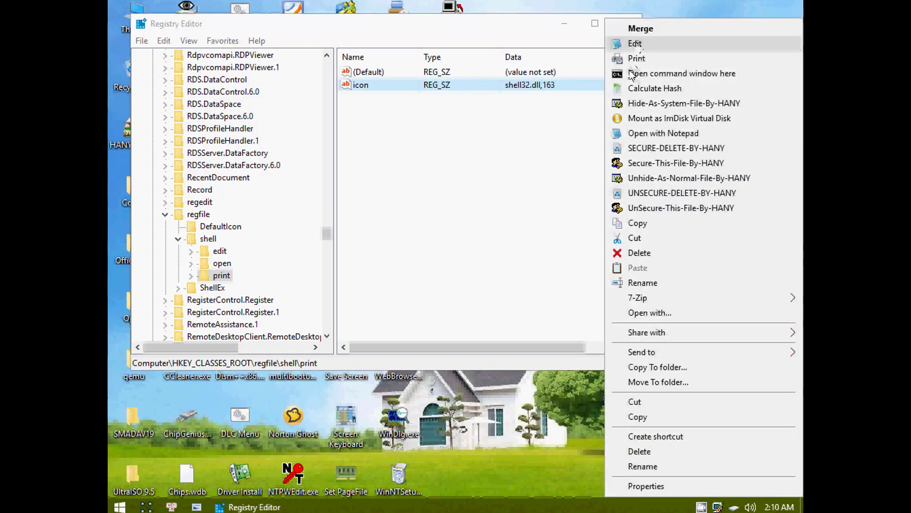
click(636, 43)
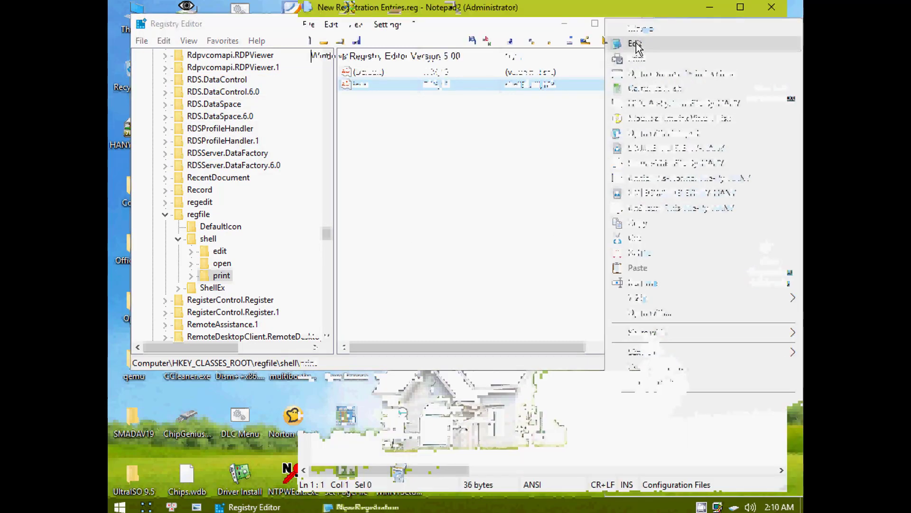
click(780, 11)
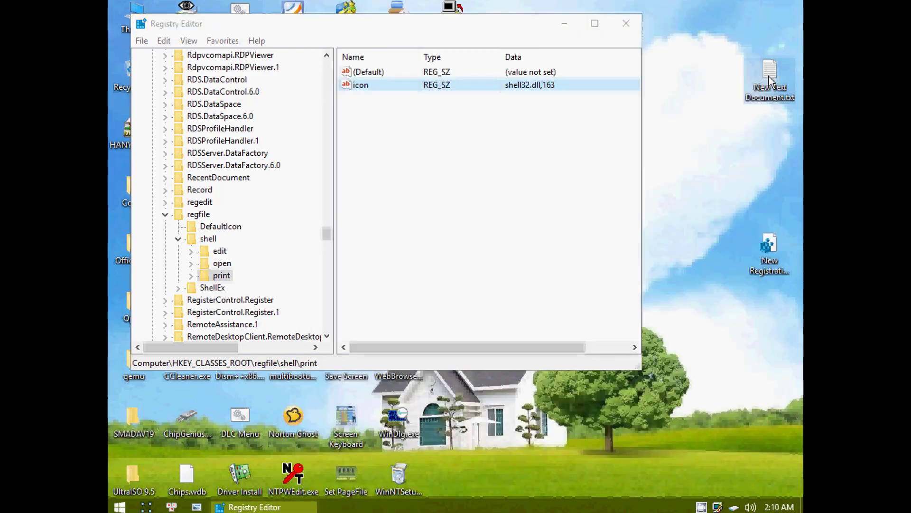
right_click(770, 76)
click(636, 58)
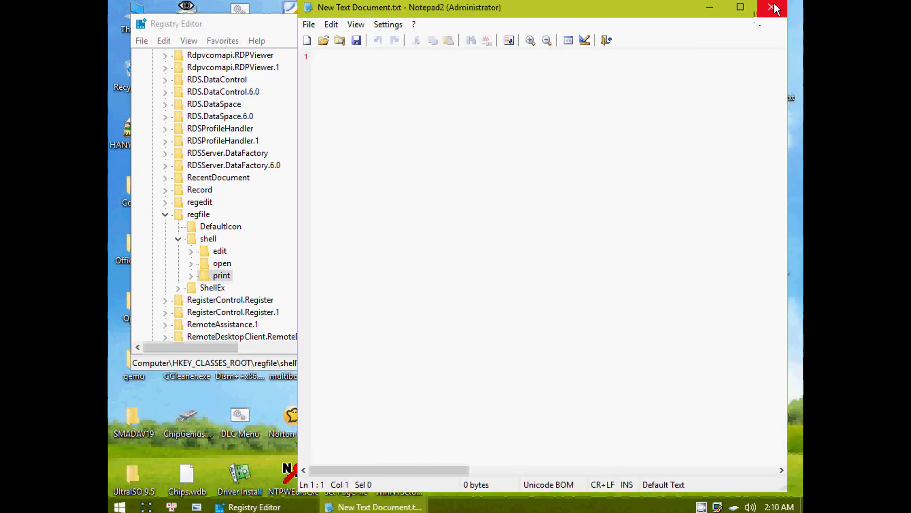
Collapse the shell subkey and its parent regfile key in the registry tree.
double_click(200, 242)
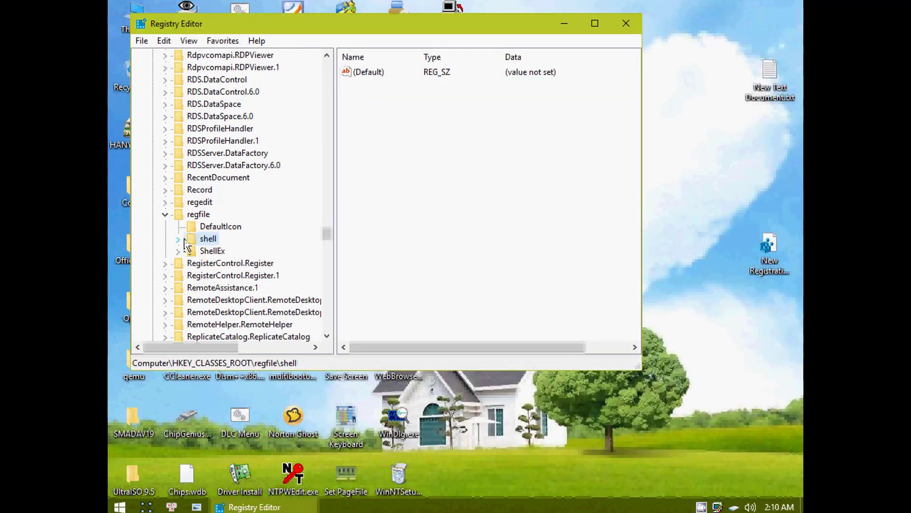
double_click(181, 218)
click(735, 369)
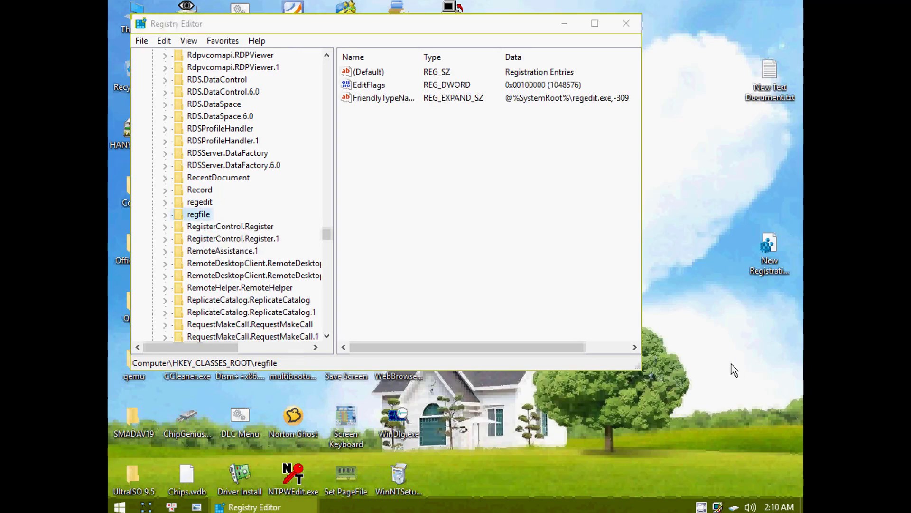
Create a Windows or OS/2 Bitmap file on the desktop and place it below the new registration entries file.
right_click(721, 331)
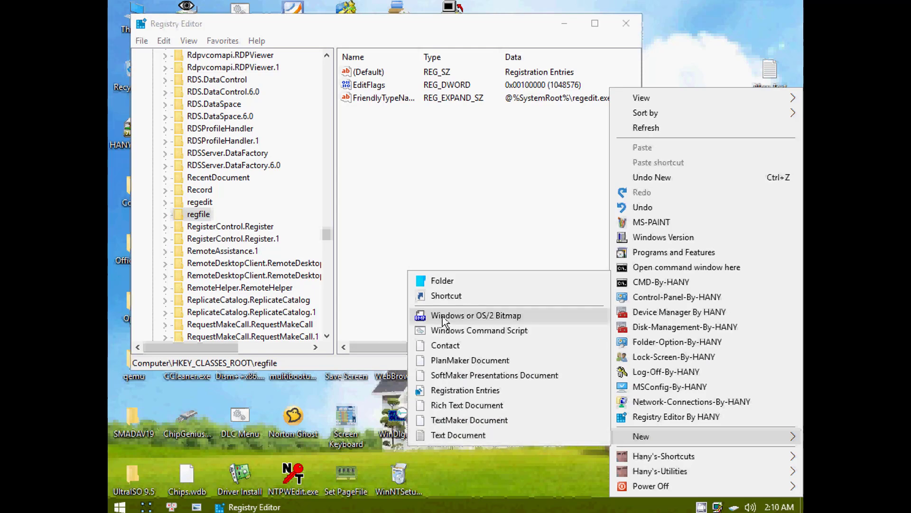
click(442, 316)
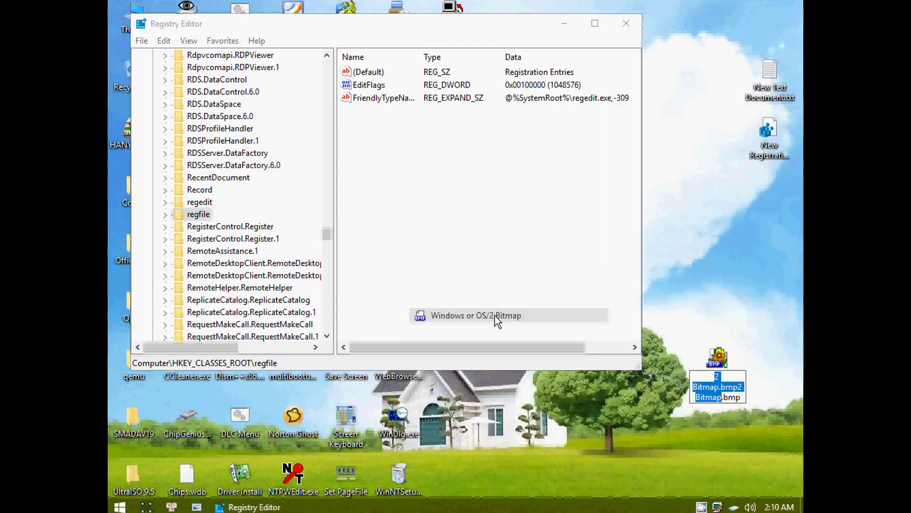
drag(717, 363, 774, 183)
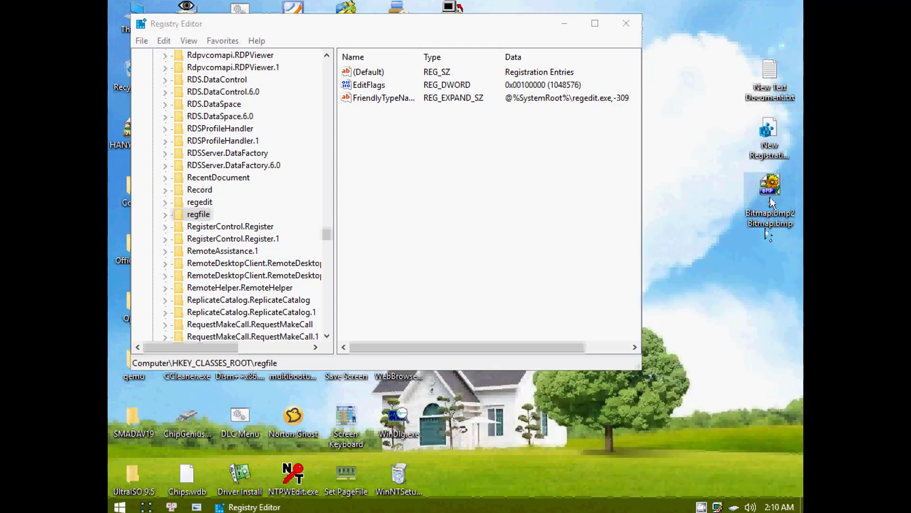
Test the Edit command on the new bitmap file with Image & Animation Viewer, and close the viewer.
right_click(771, 185)
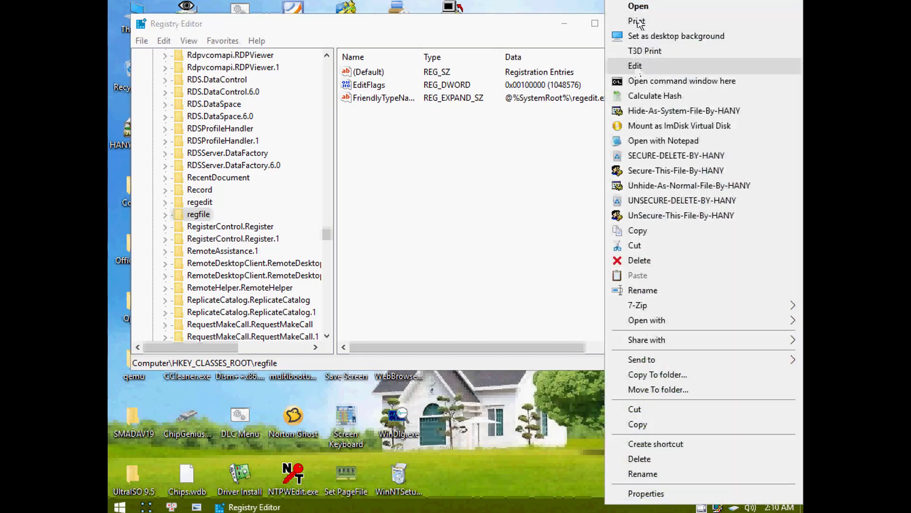
click(637, 68)
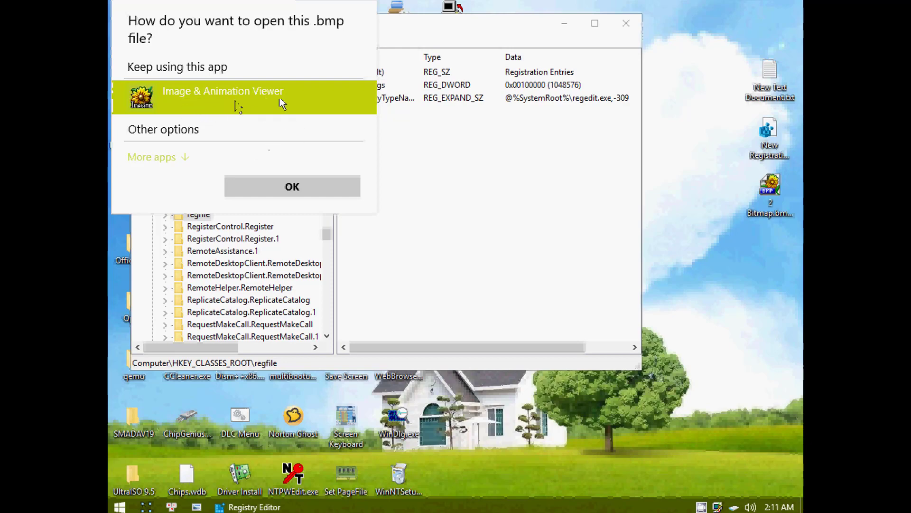
click(301, 183)
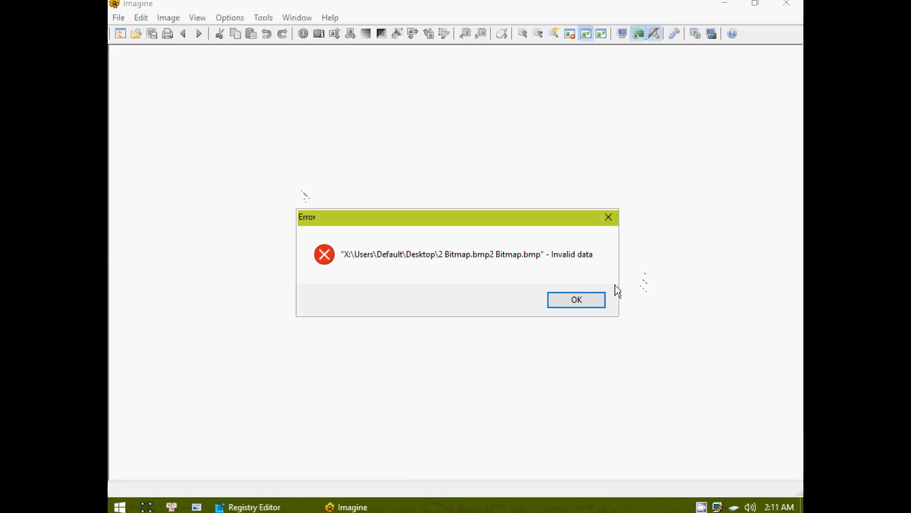
click(602, 298)
click(786, 5)
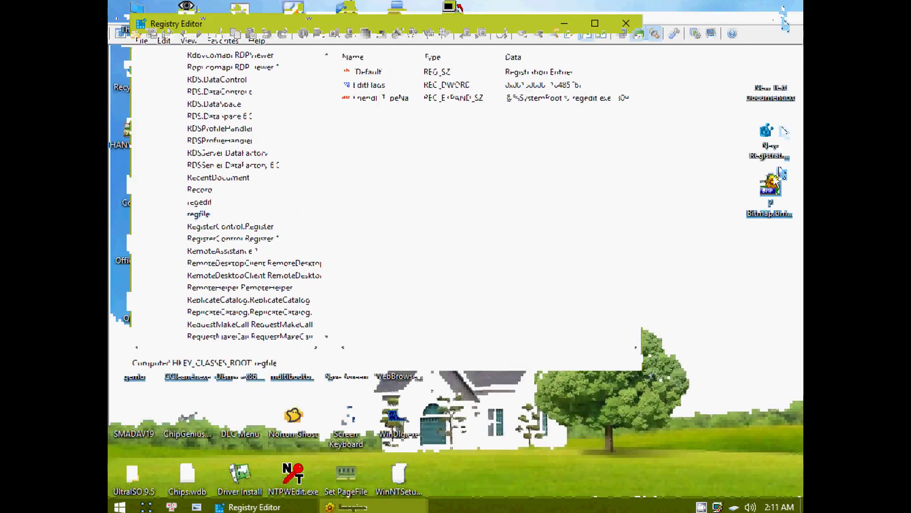
Permanently delete the new bitmap file from the desktop.
click(770, 194)
key(shift+Delete)
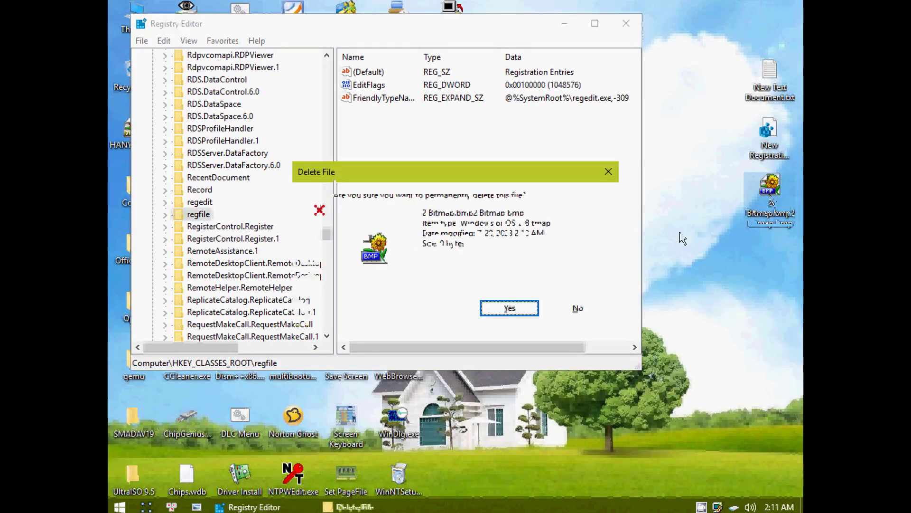
click(522, 309)
Copy the desktop's JPEG photo to the spot below the registration entries file, repositioning the Registry Editor window.
drag(455, 29, 519, 24)
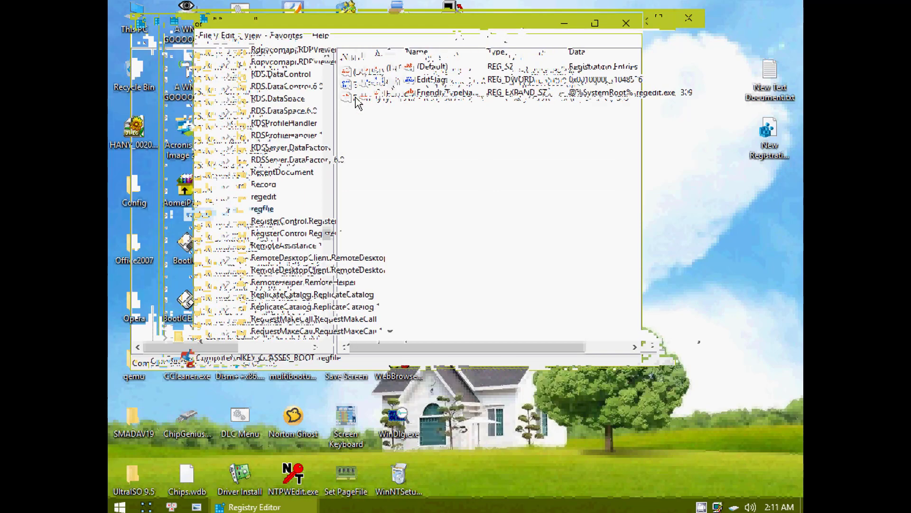
drag(139, 134, 780, 214)
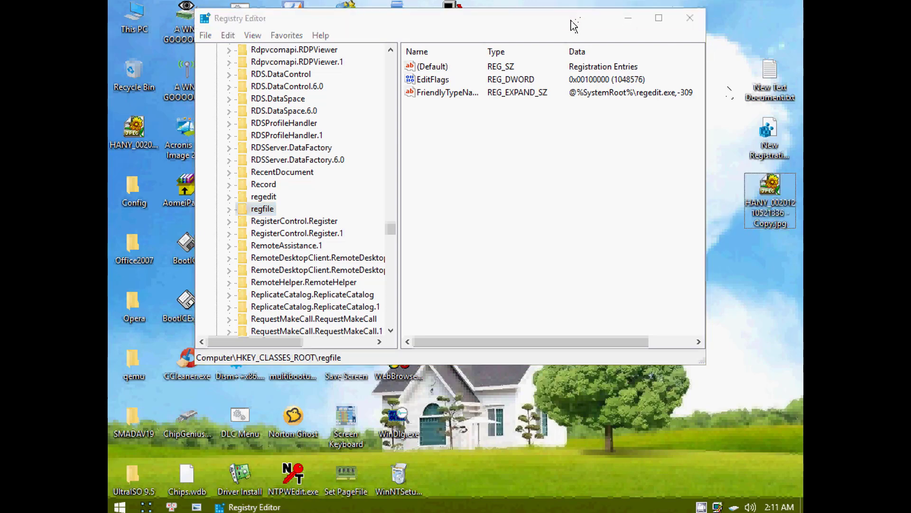
drag(576, 22, 524, 27)
Test the Edit command on the copied JPEG file with Image & Animation Viewer, and close the viewer.
right_click(782, 195)
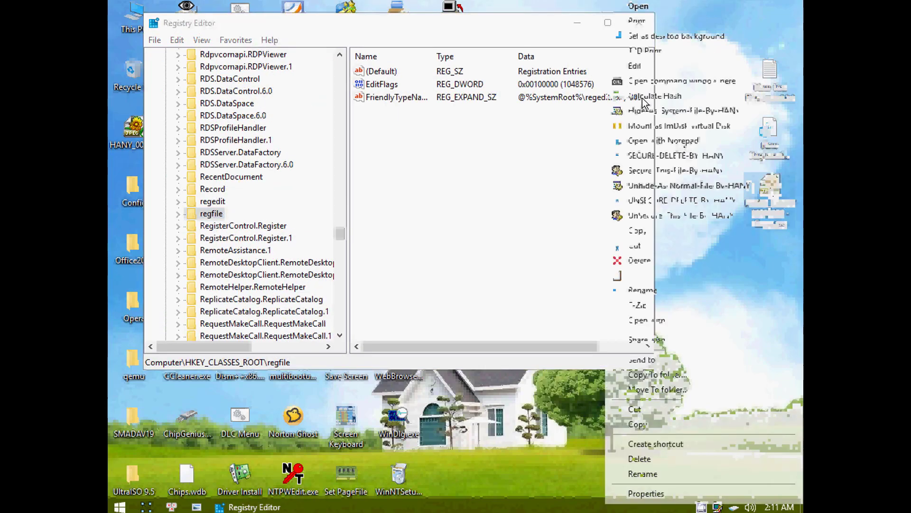
click(636, 66)
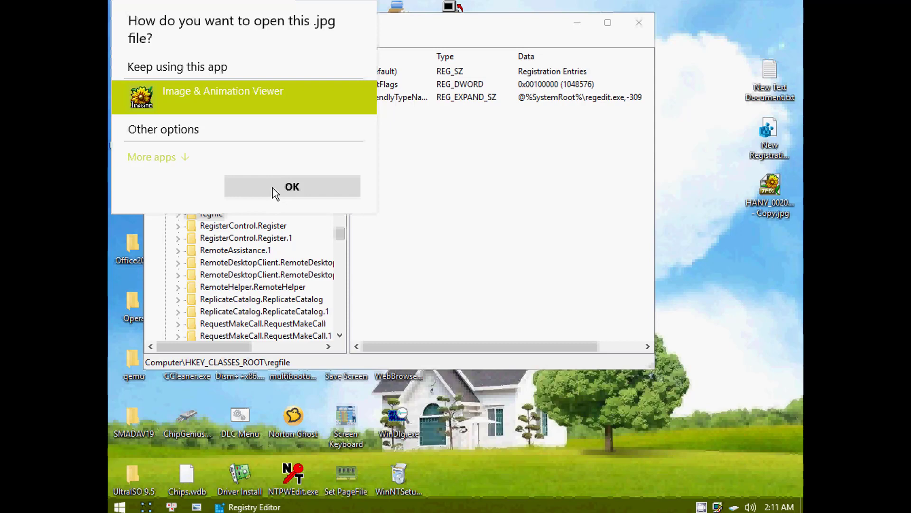
click(274, 192)
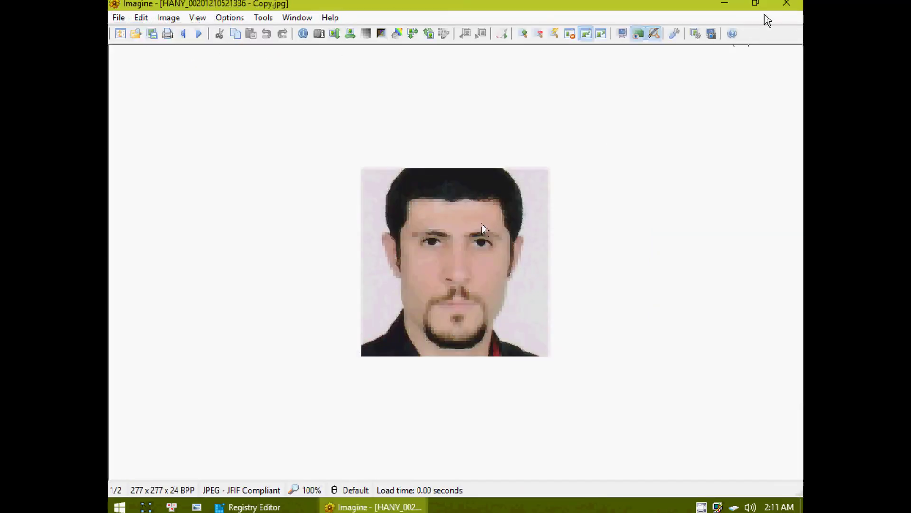
click(799, 3)
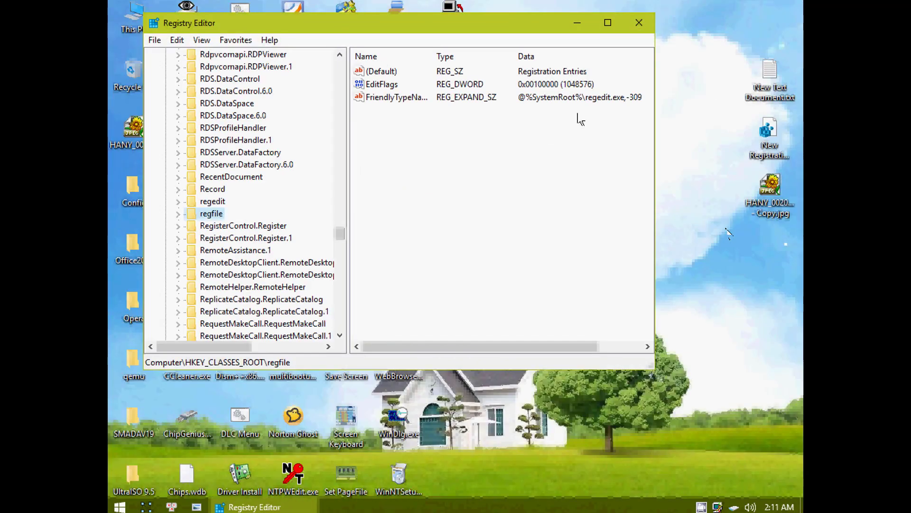
Run the Edit command on the copied JPEG file again and dismiss the app chooser without picking a program.
right_click(781, 199)
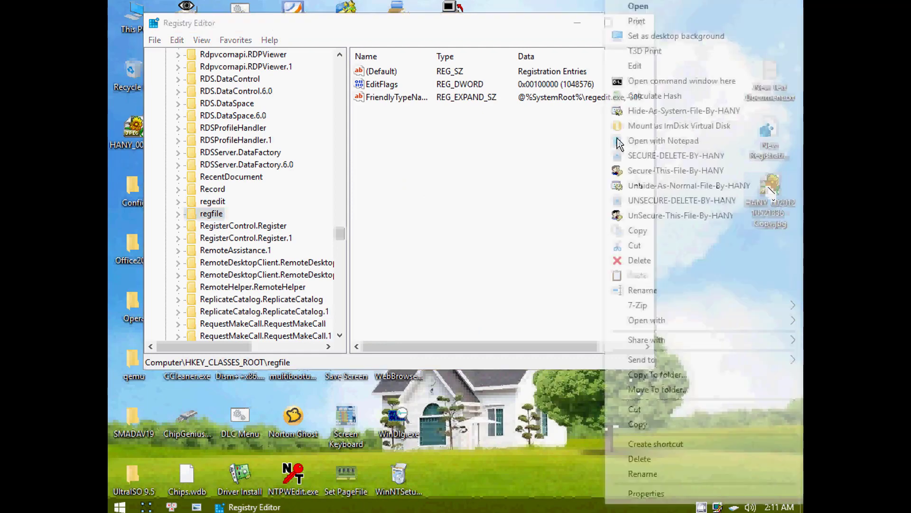
click(572, 394)
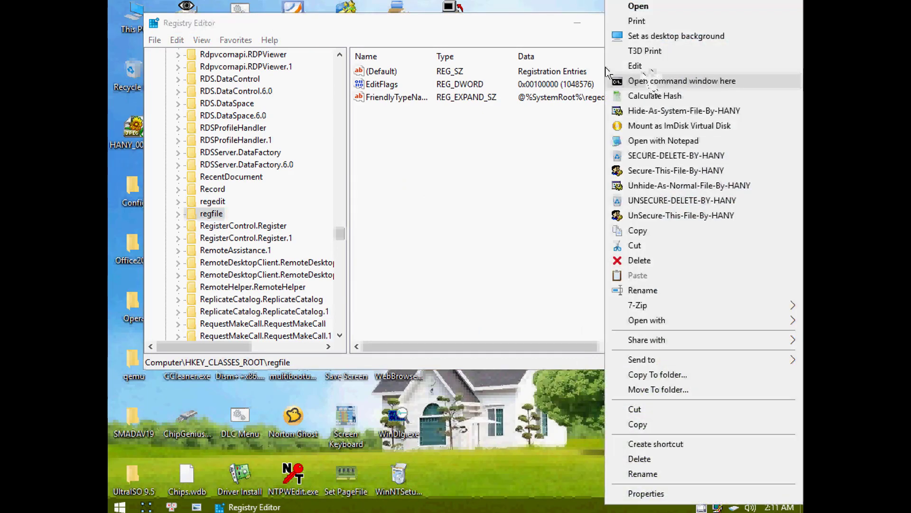
click(635, 66)
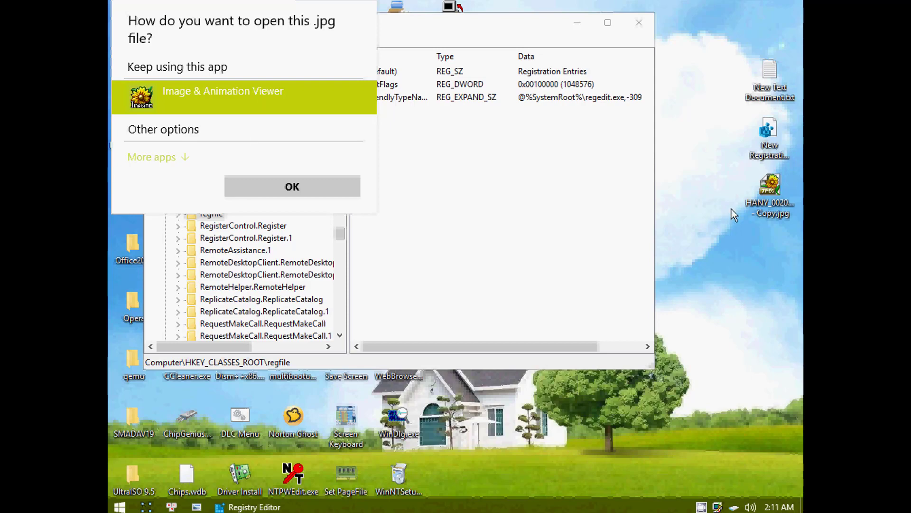
key(Escape)
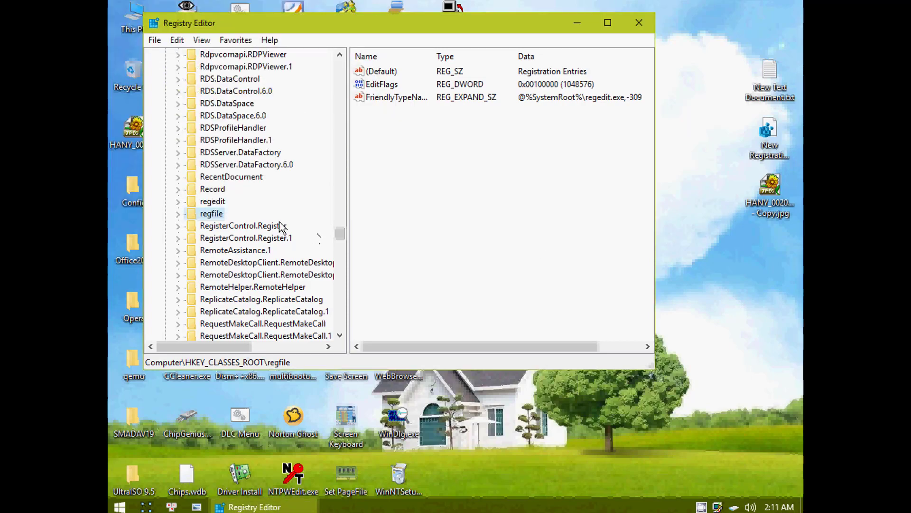
click(779, 188)
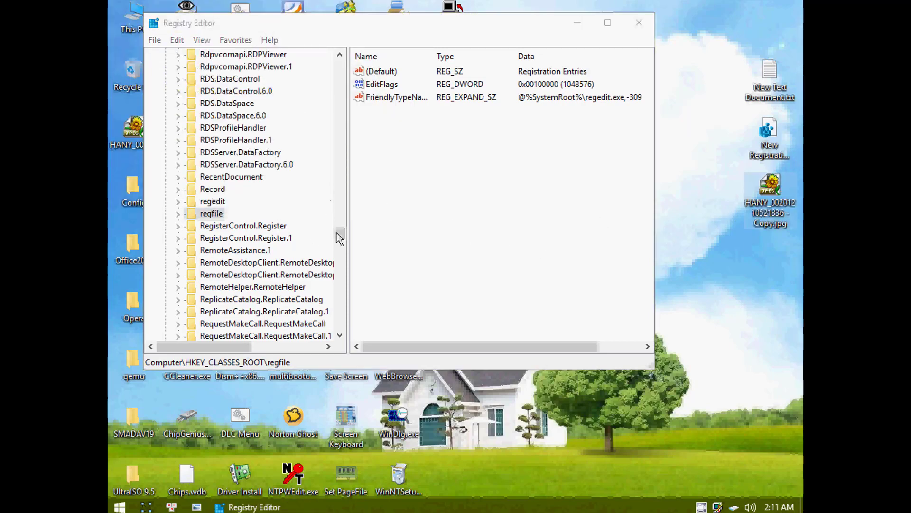
Find the Imagine.BMP key under HKEY_CLASSES_ROOT and expand its shell subkey.
drag(339, 233, 340, 37)
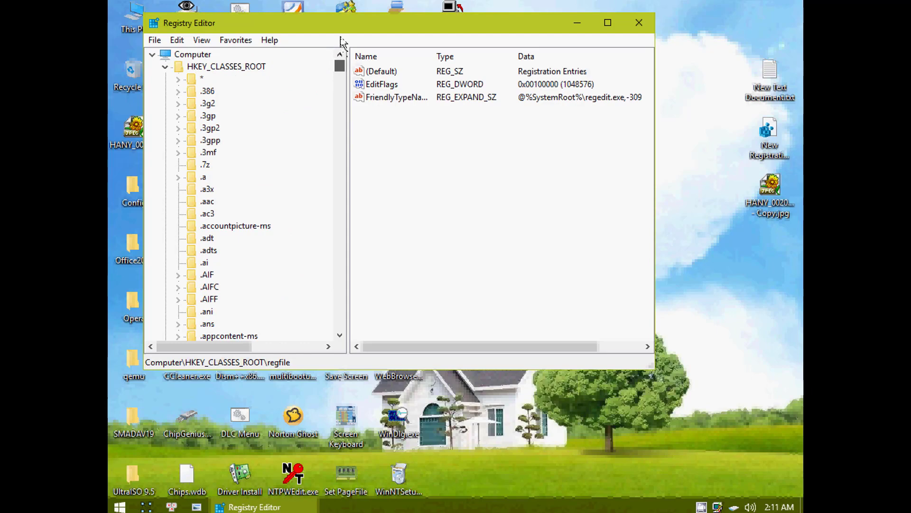
click(256, 66)
click(197, 180)
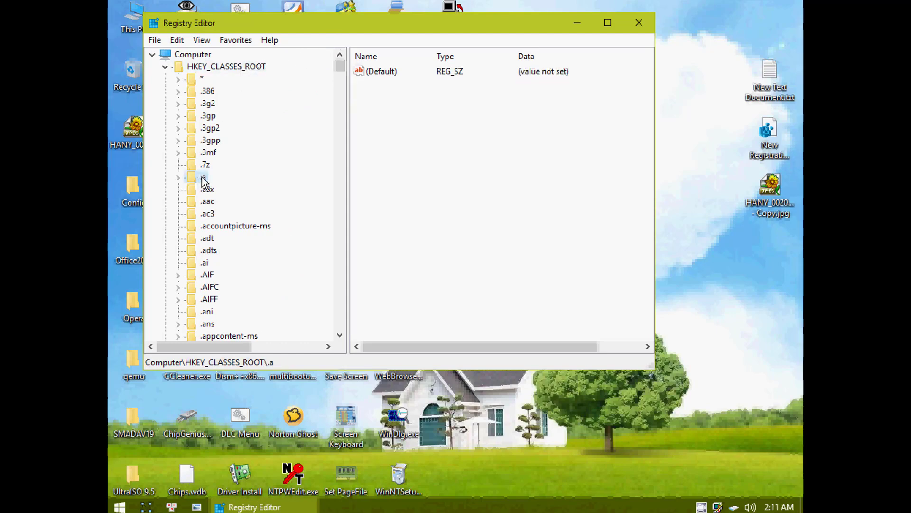
text(im)
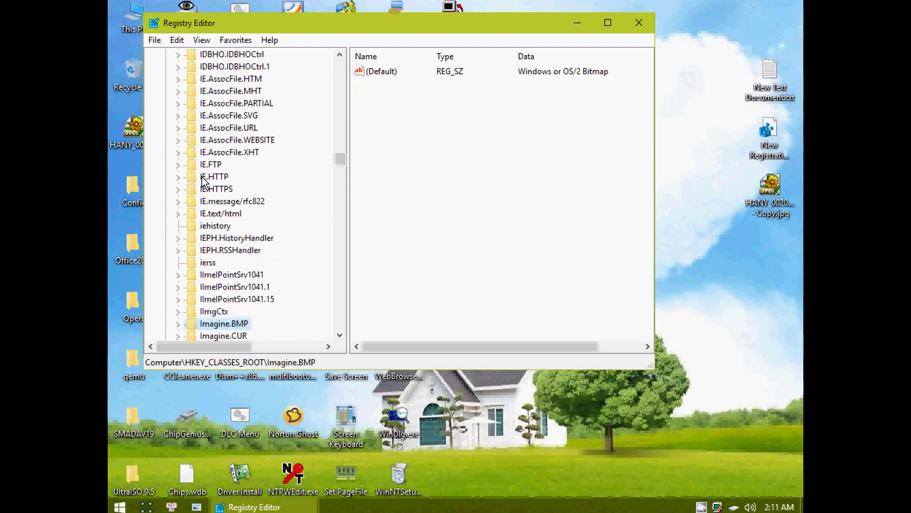
scroll(265, 332, down, 5)
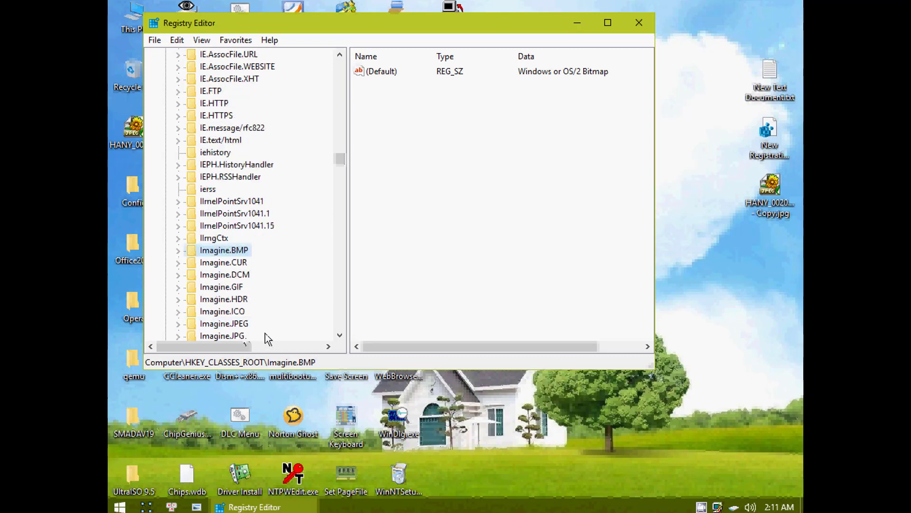
double_click(237, 143)
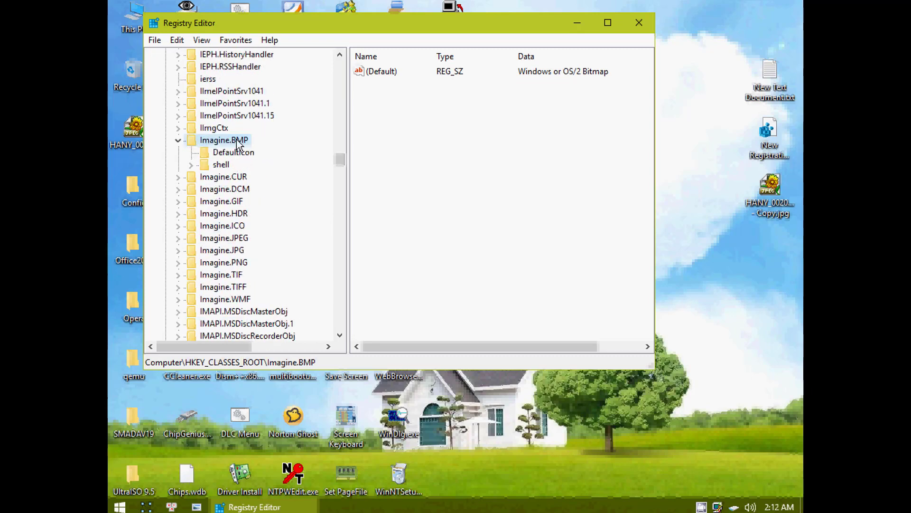
click(223, 166)
double_click(223, 166)
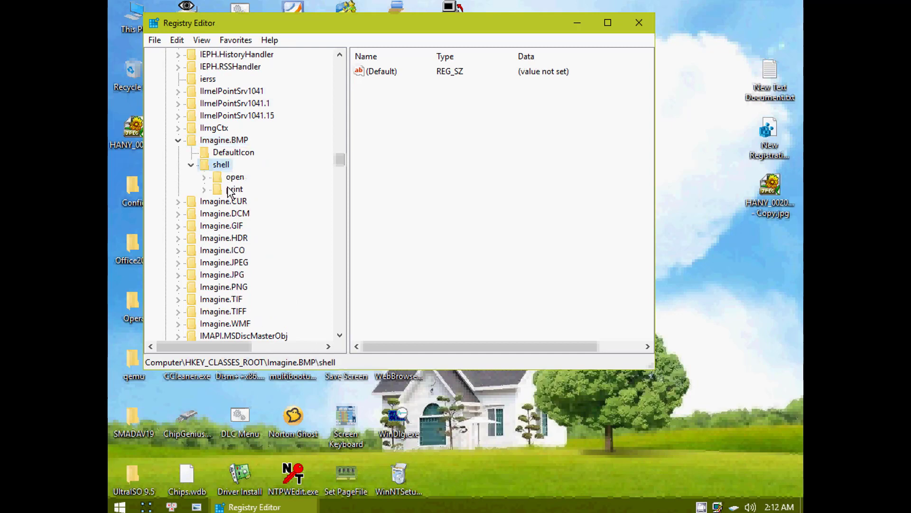
click(233, 178)
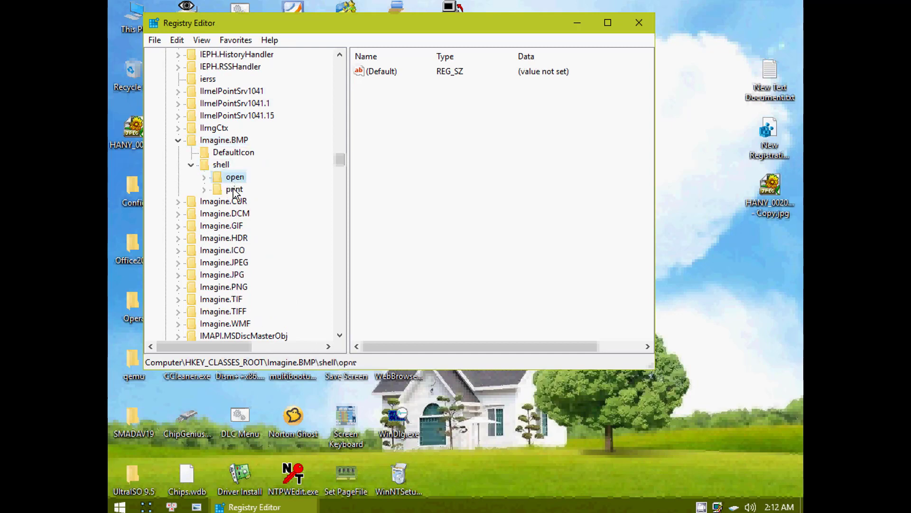
click(219, 166)
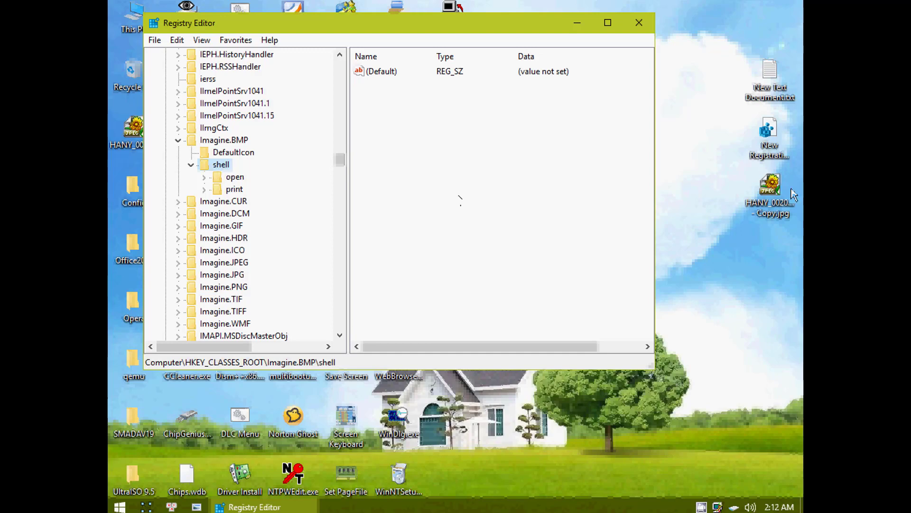
Check the copied JPEG's context menu for Edit, and add a key named edit under Imagine.BMP\shell.
right_click(769, 186)
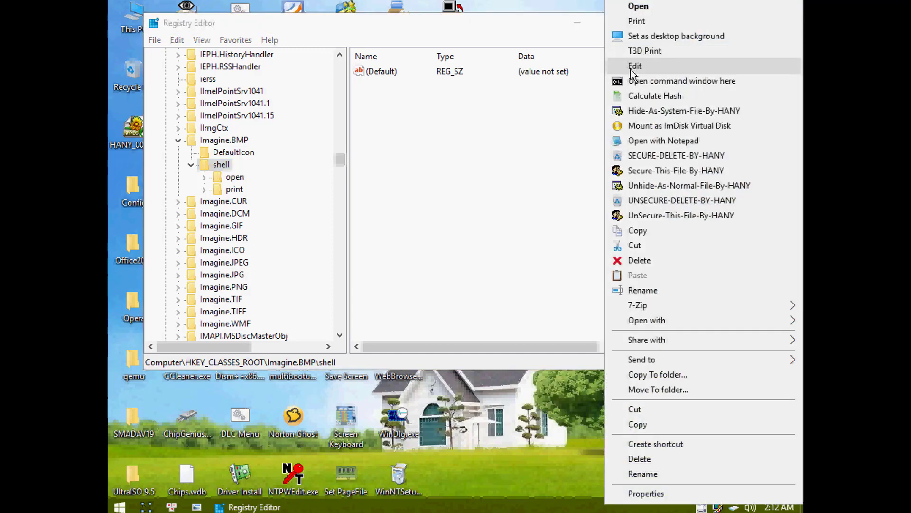
click(223, 170)
right_click(222, 167)
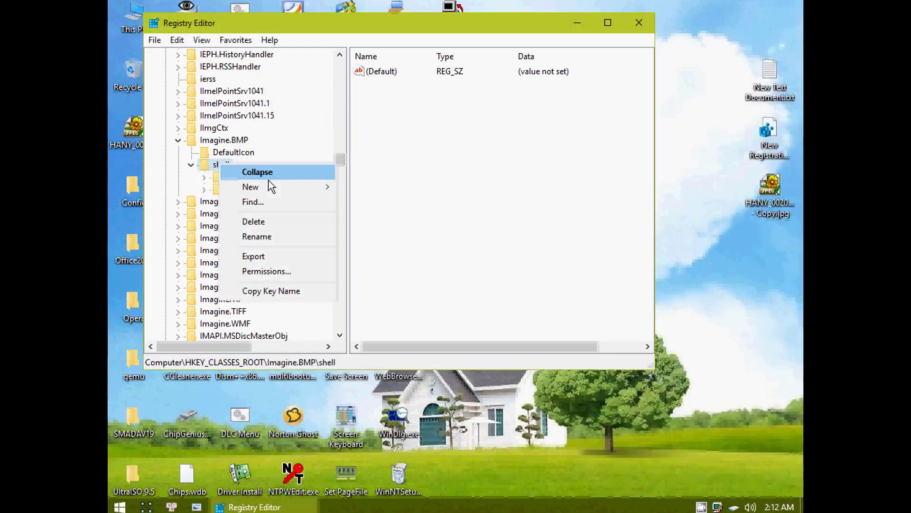
mouse_move(266, 184)
click(369, 194)
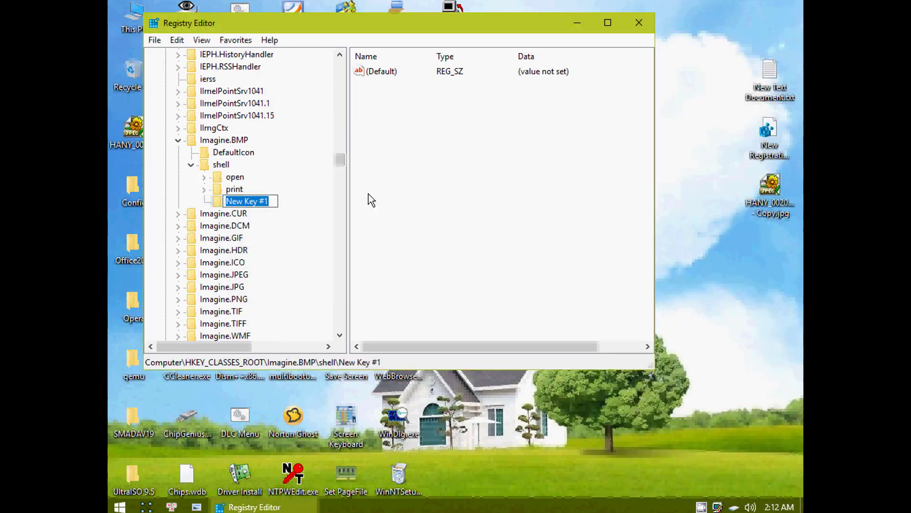
text(edit)
key(Return)
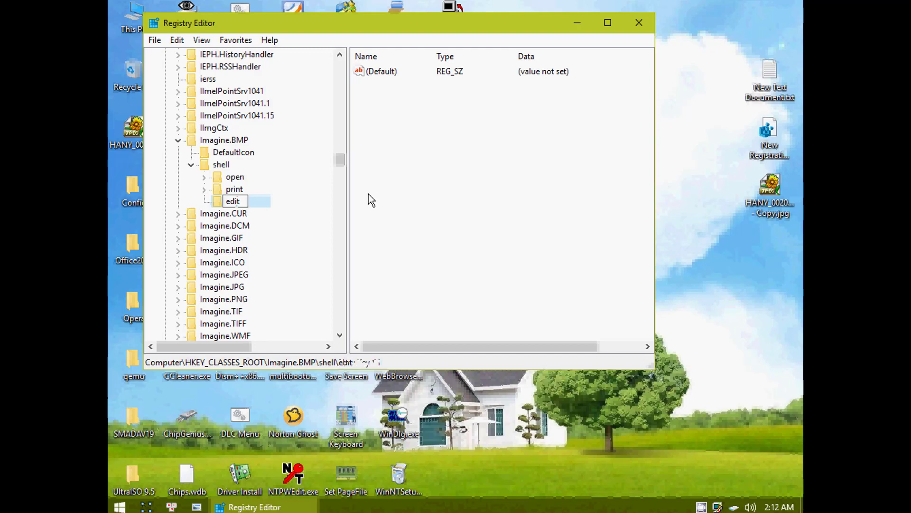
Add a subkey named command under the edit key of Imagine.BMP, and select the edit key.
right_click(233, 205)
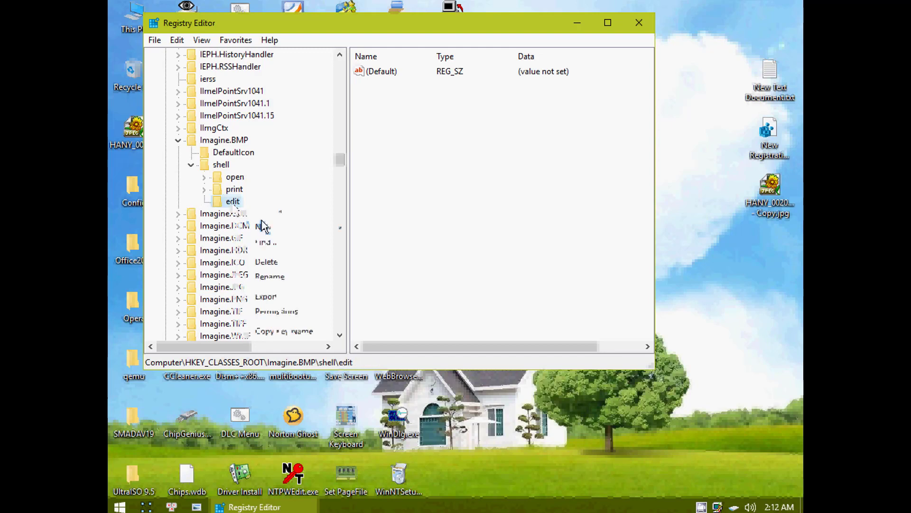
mouse_move(284, 227)
click(380, 228)
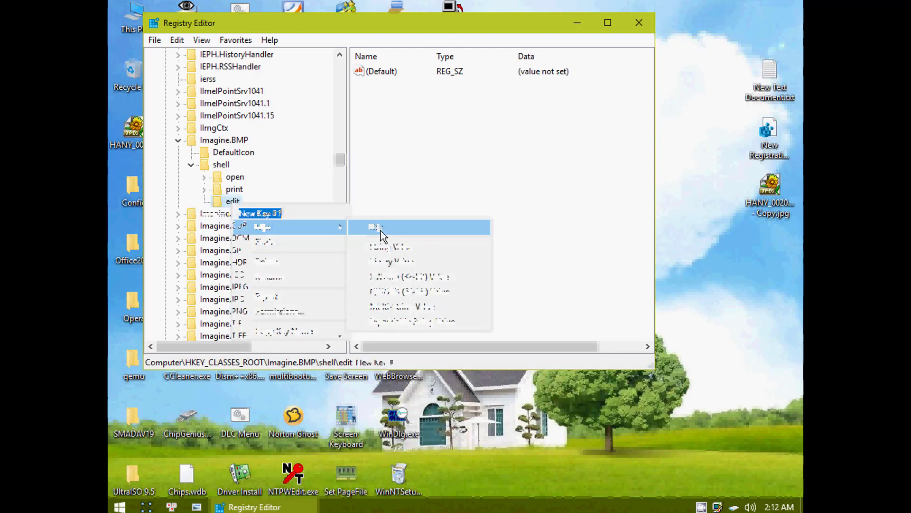
text(command)
key(Return)
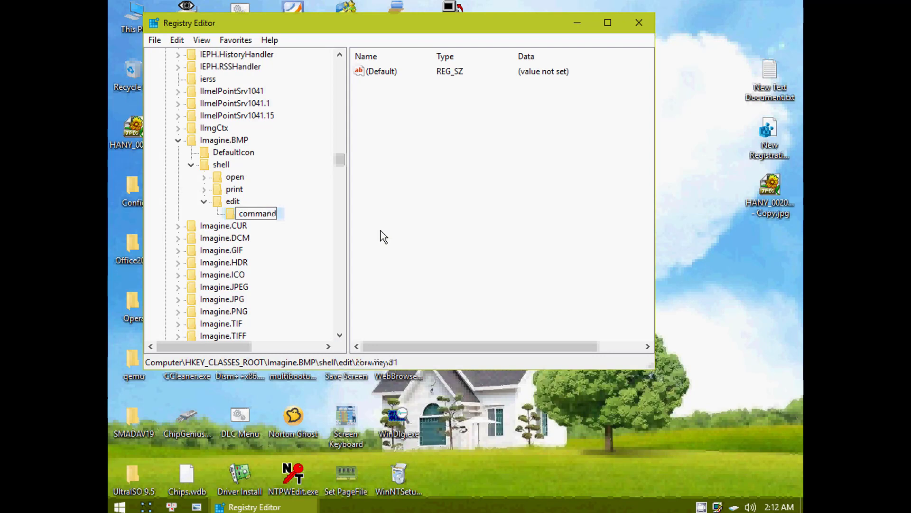
click(232, 203)
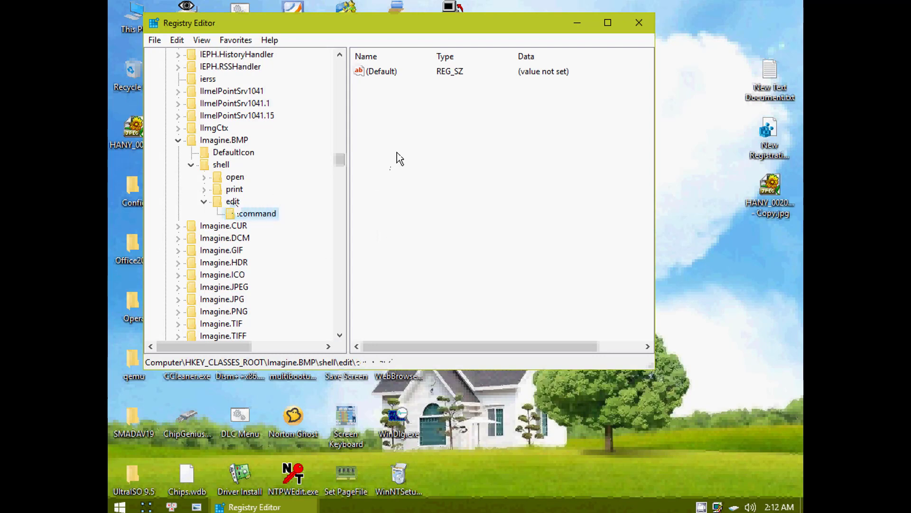
Check the copied JPEG's file type, collapse the Imagine.BMP key, and expand Imagine.JPG down to its shell subkey.
click(769, 192)
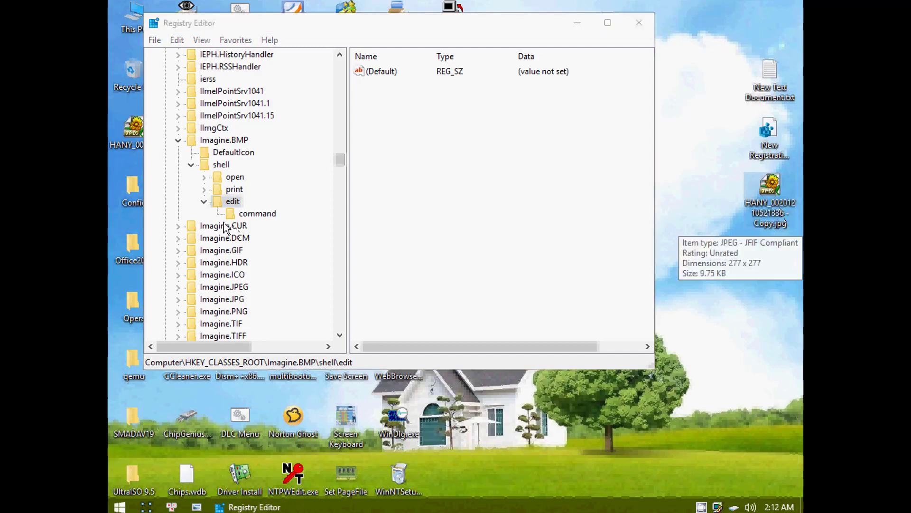
click(178, 141)
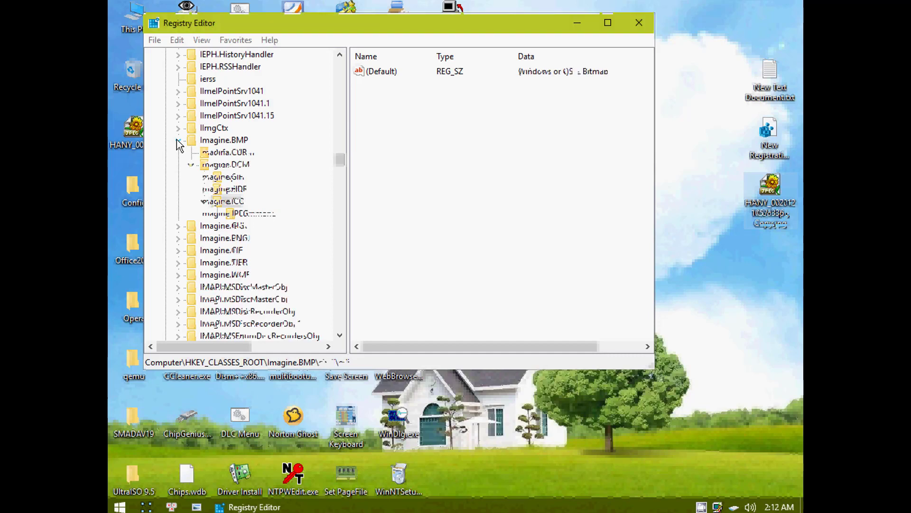
double_click(230, 225)
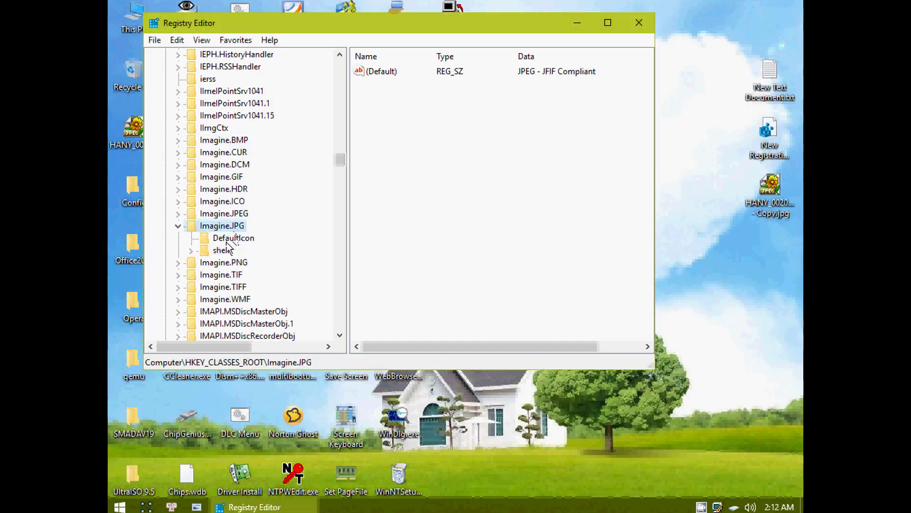
double_click(225, 250)
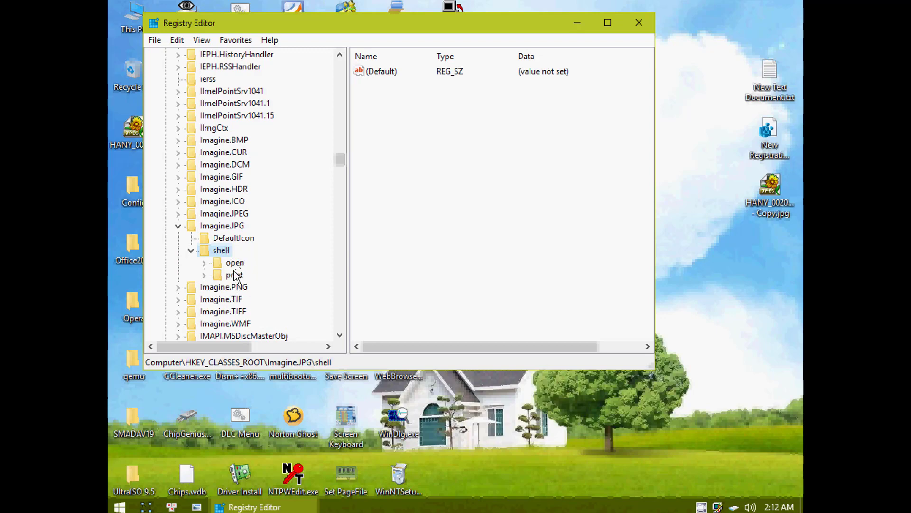
Review the copied JPEG's context menu, and add a key named edit under Imagine.JPG\shell.
click(776, 190)
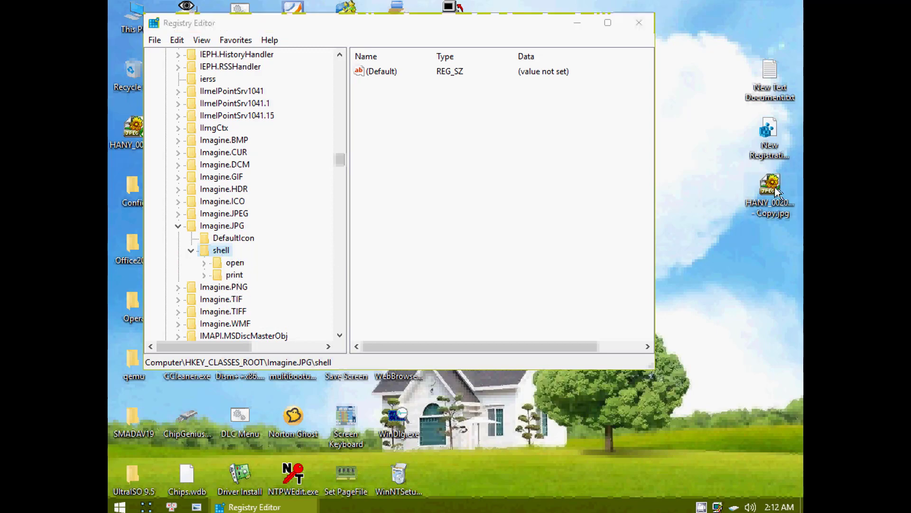
right_click(775, 190)
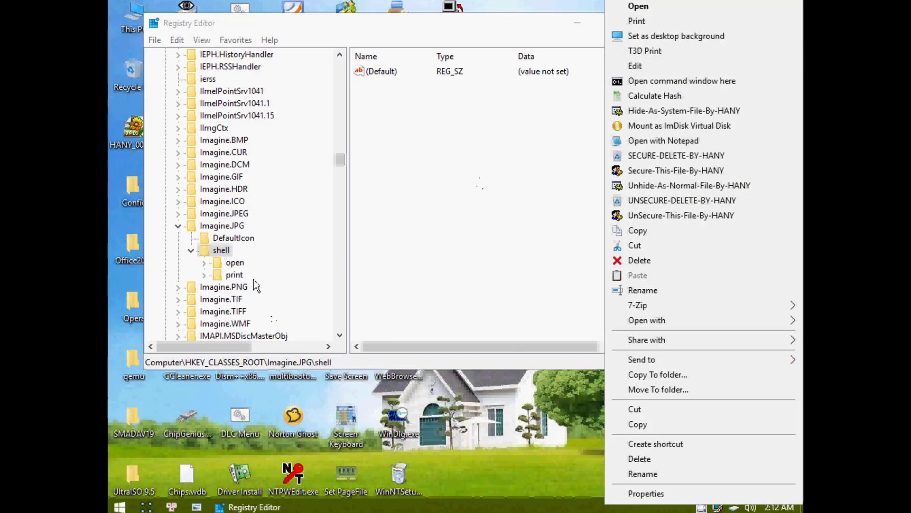
click(225, 256)
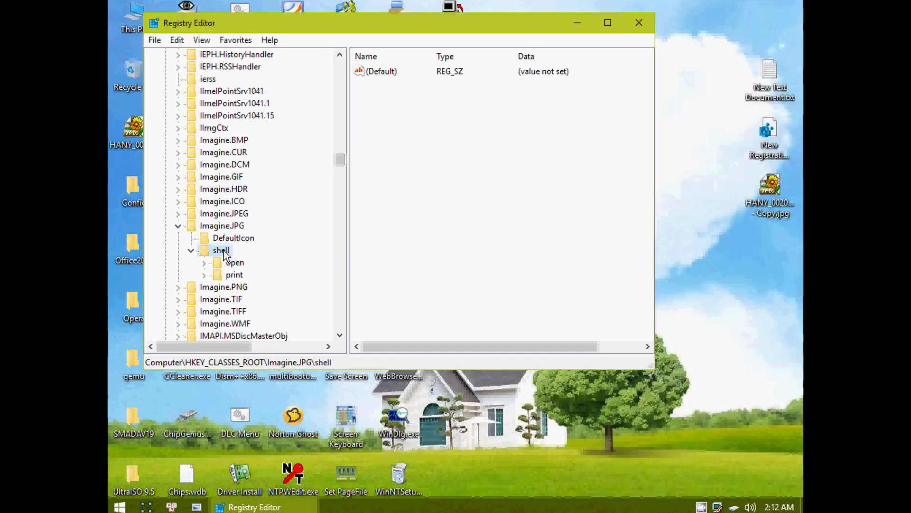
right_click(224, 252)
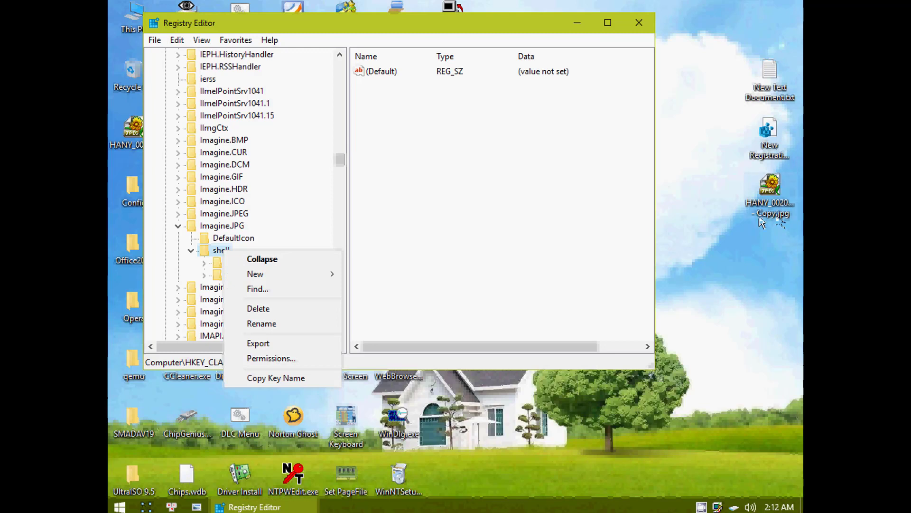
click(221, 253)
right_click(221, 253)
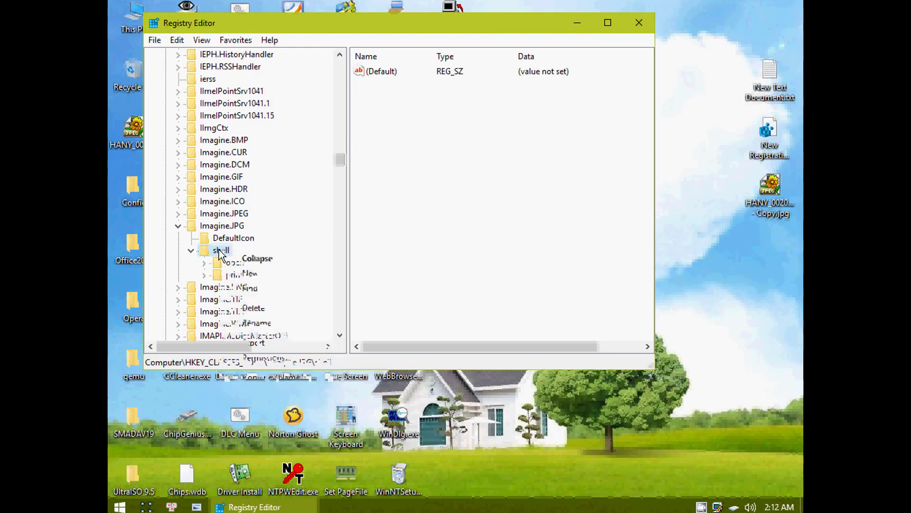
mouse_move(284, 273)
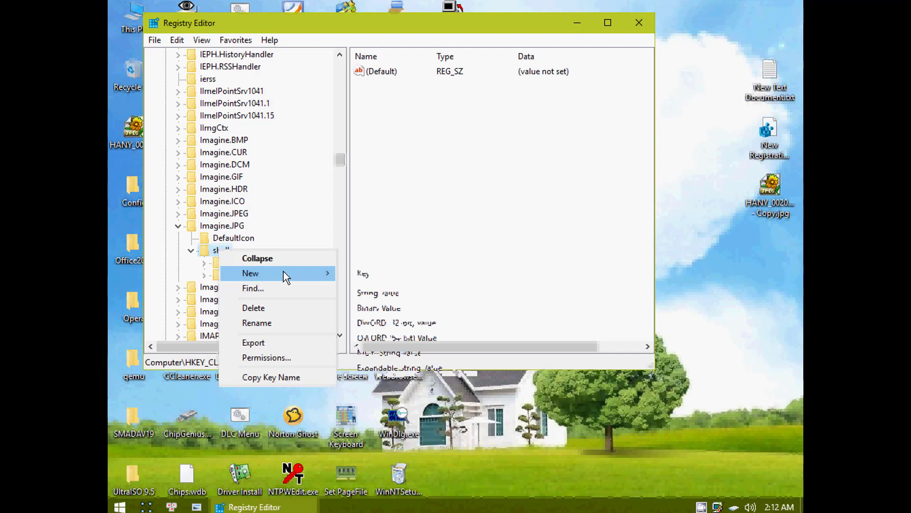
click(381, 272)
text(edit)
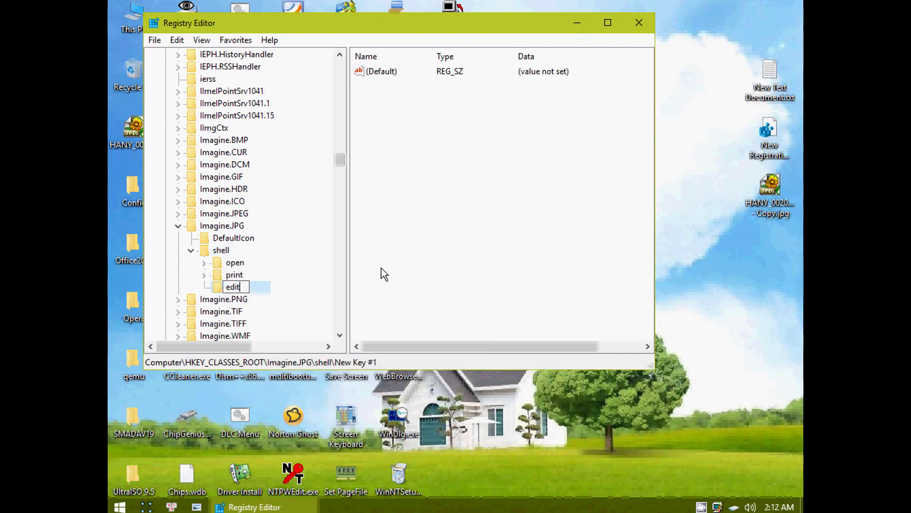
key(Return)
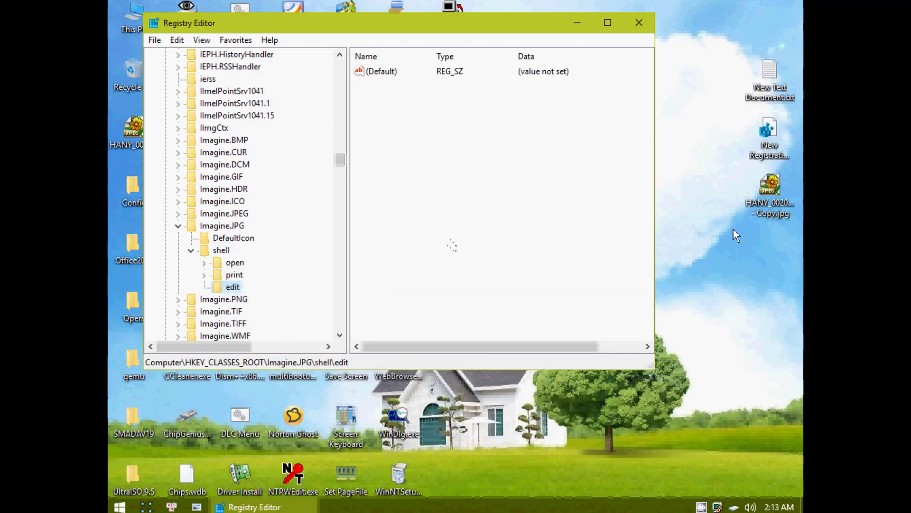
Test the Edit command on the copied JPEG file and dismiss the message.
right_click(771, 192)
click(648, 24)
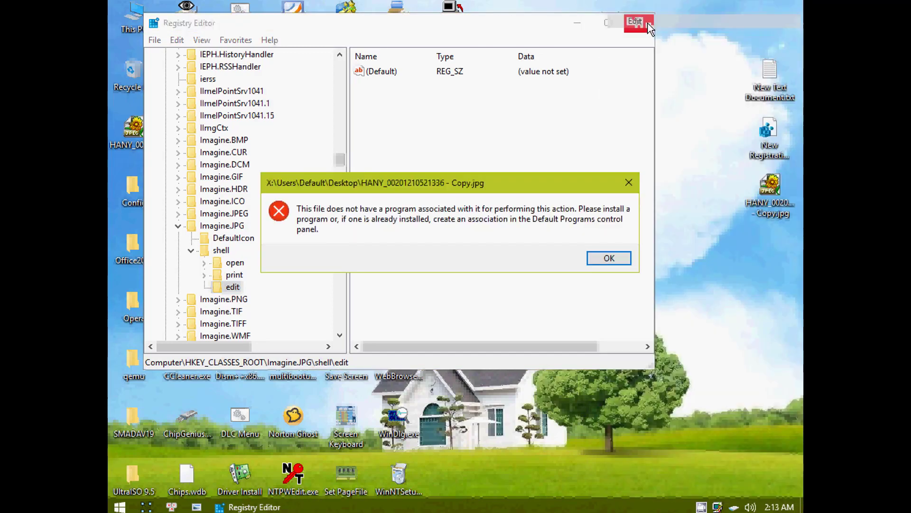
click(624, 260)
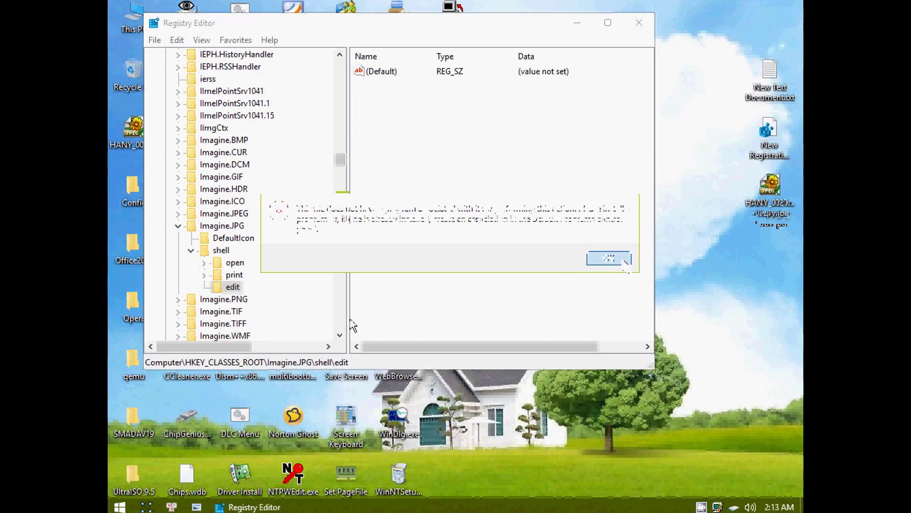
Add a subkey named command under the edit key of Imagine.JPG.
right_click(233, 288)
mouse_move(285, 312)
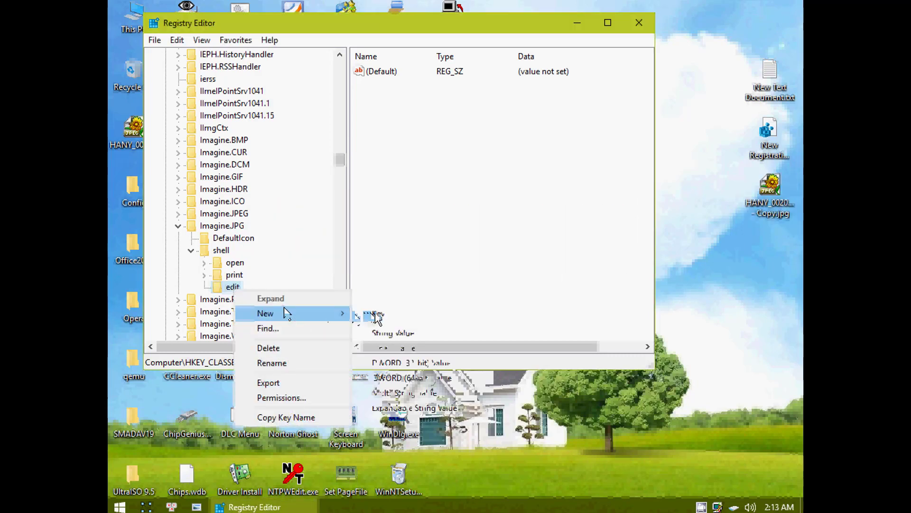
click(377, 315)
text(comm)
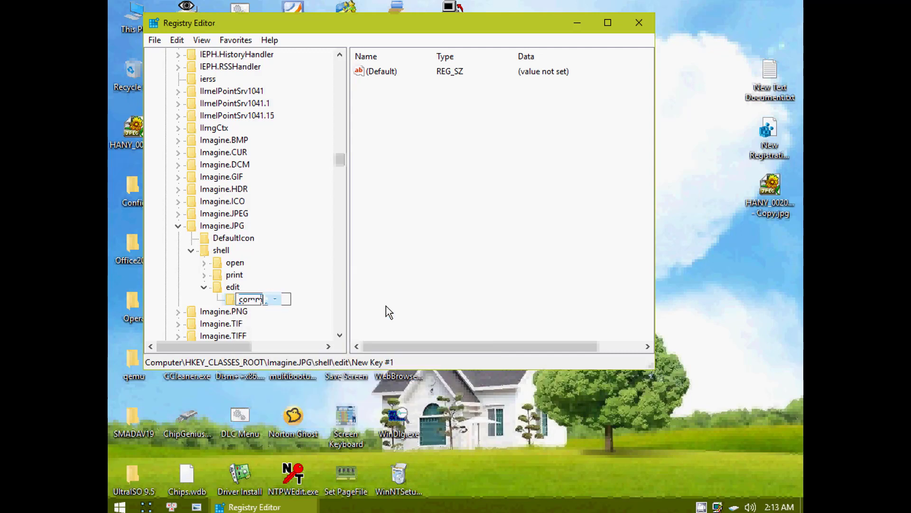
text(and)
key(Return)
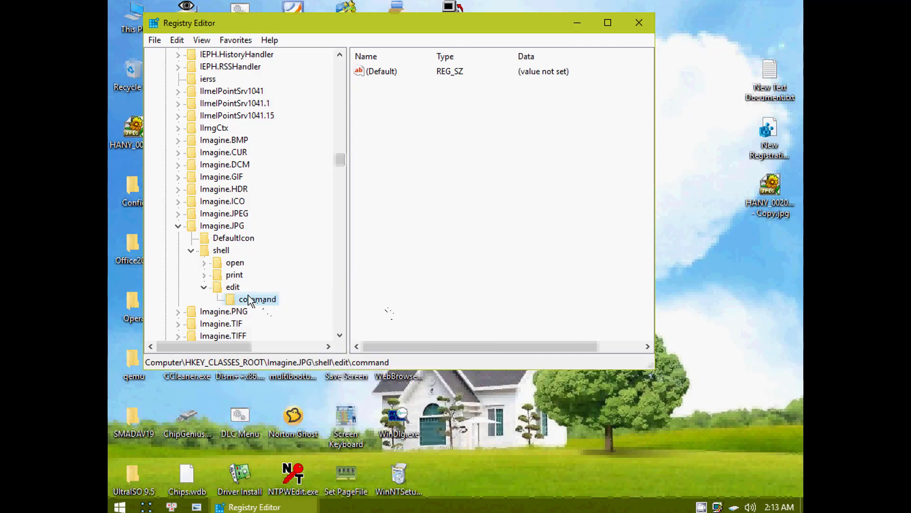
Add a string value named icon to the Imagine.JPG\shell\edit key.
key(Left)
right_click(406, 141)
mouse_move(455, 153)
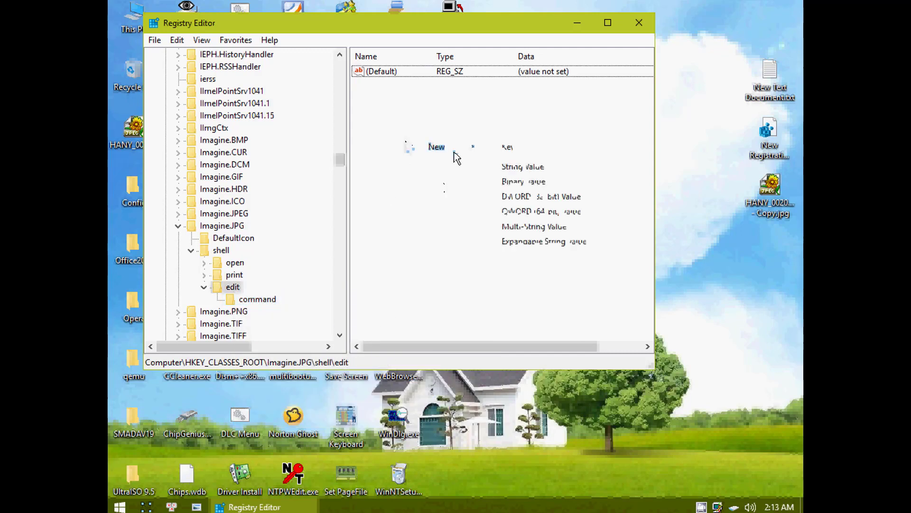
click(514, 167)
right_click(775, 192)
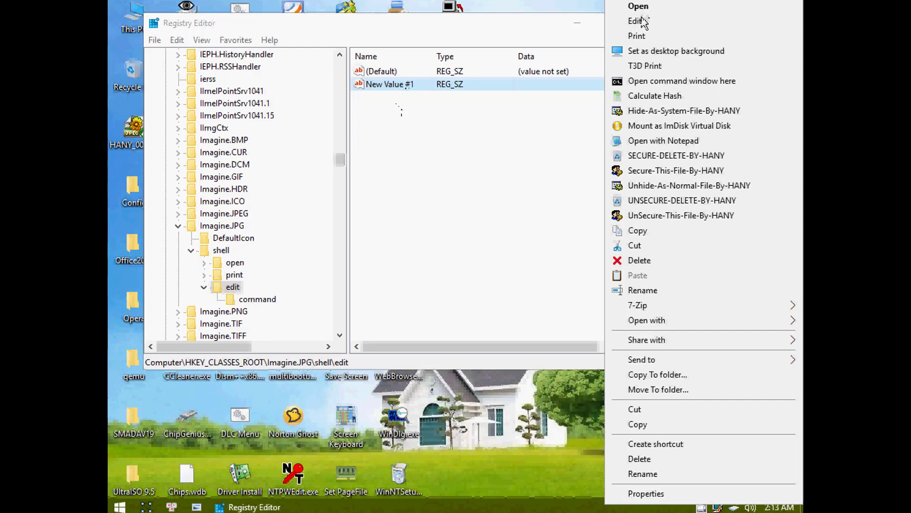
right_click(380, 88)
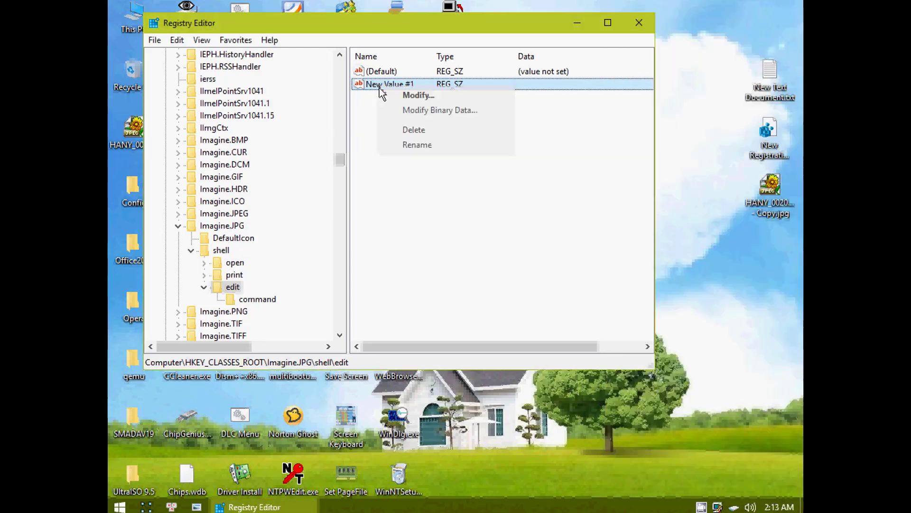
click(402, 146)
text(icon)
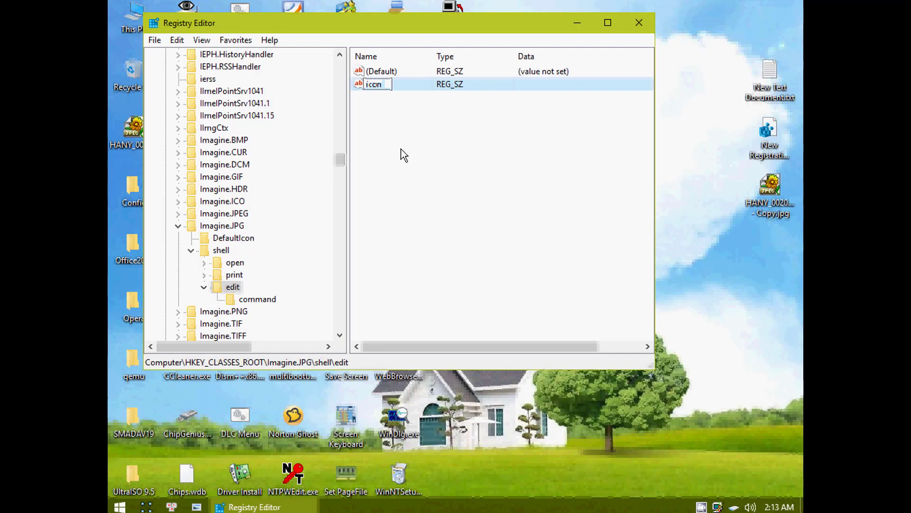
key(Return)
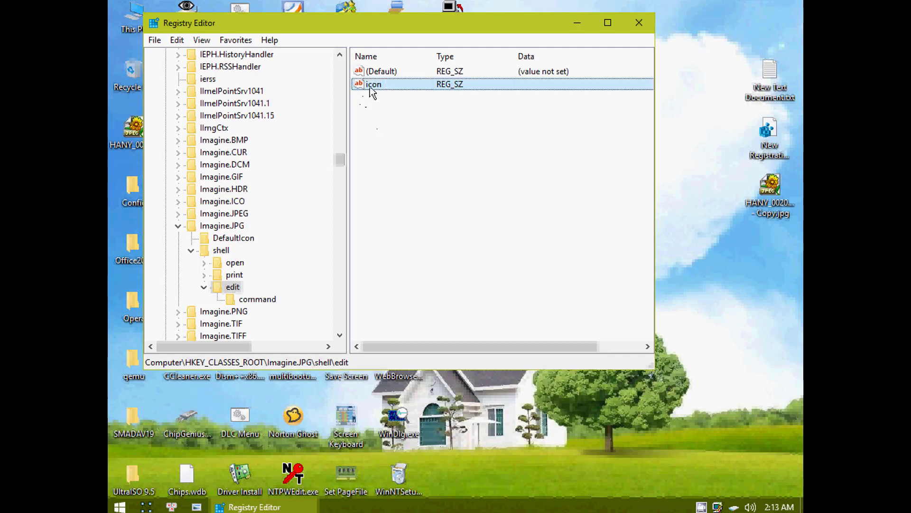
Set the data of the edit key's icon value to mspaint.exe.
double_click(373, 85)
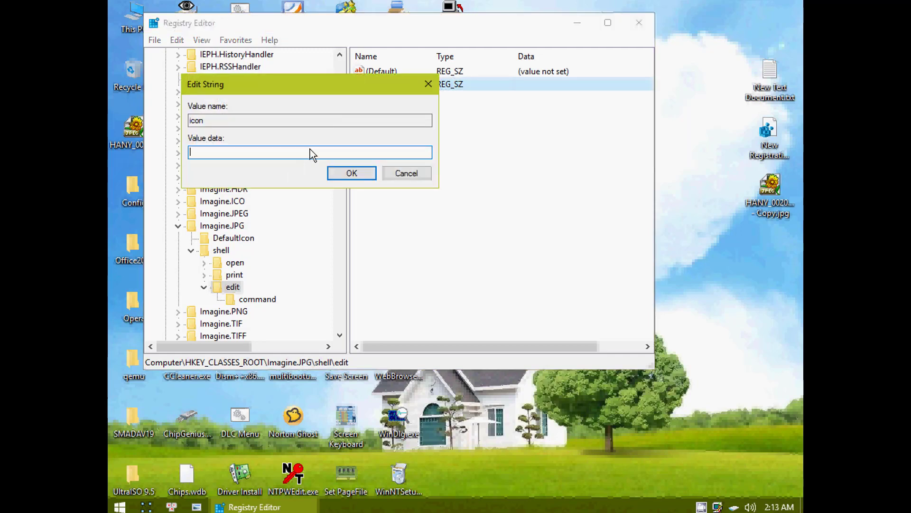
text(mspaint.exe)
key(Return)
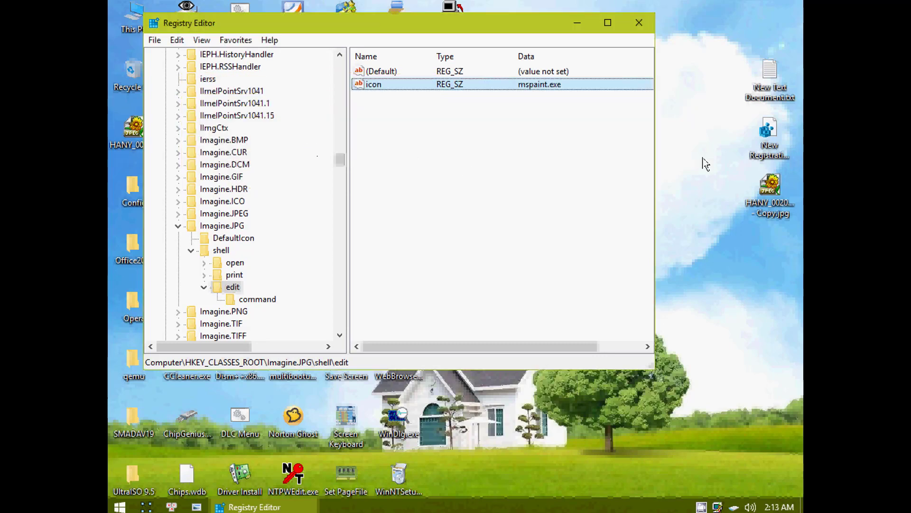
Check the Edit icon in the copied JPEG's context menu, run Edit on the file and dismiss the message.
right_click(773, 195)
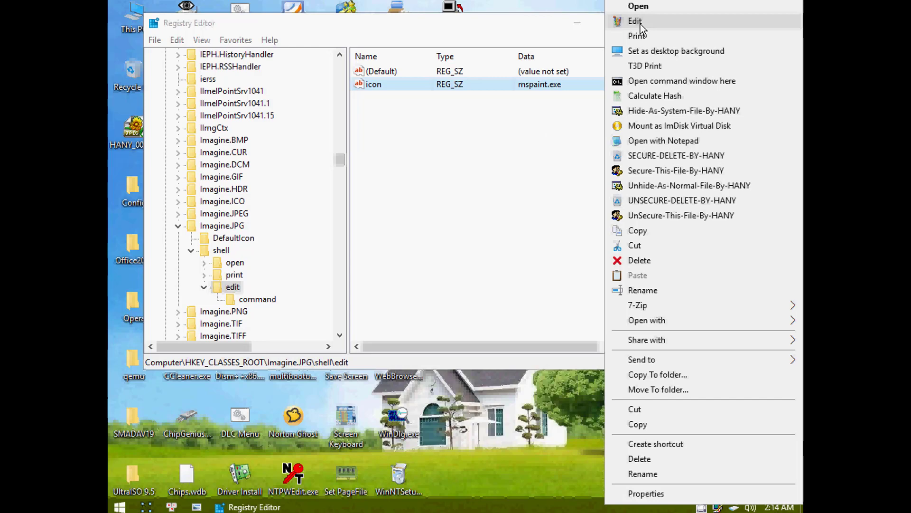
click(640, 22)
click(605, 256)
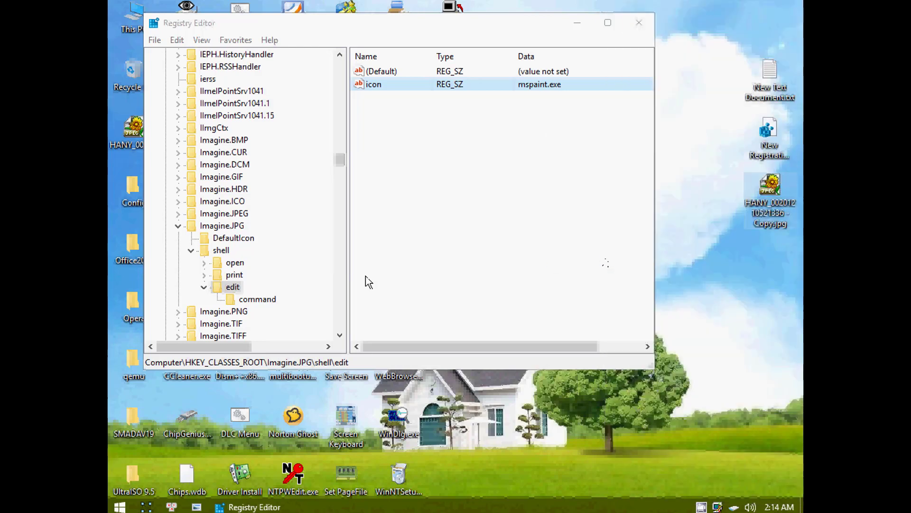
Set the default value of Imagine.JPG\shell\edit\command to mspaint.exe %1.
click(258, 299)
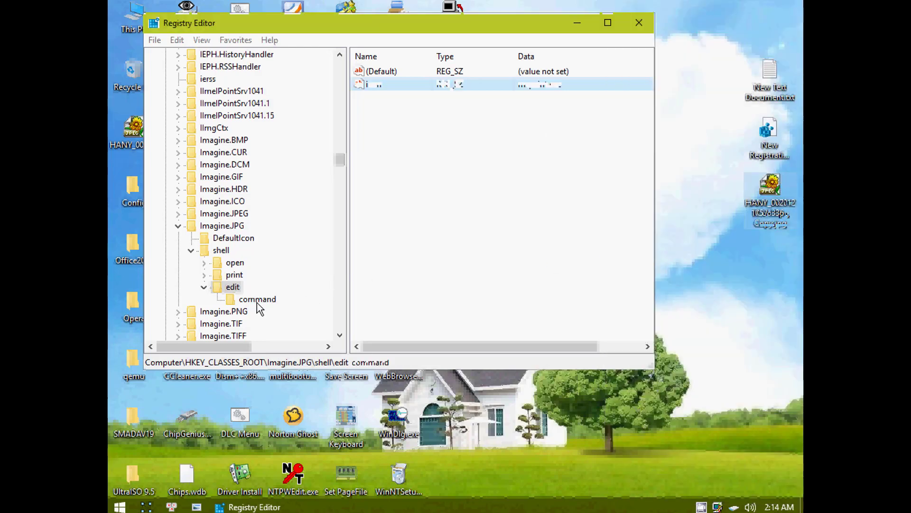
double_click(376, 74)
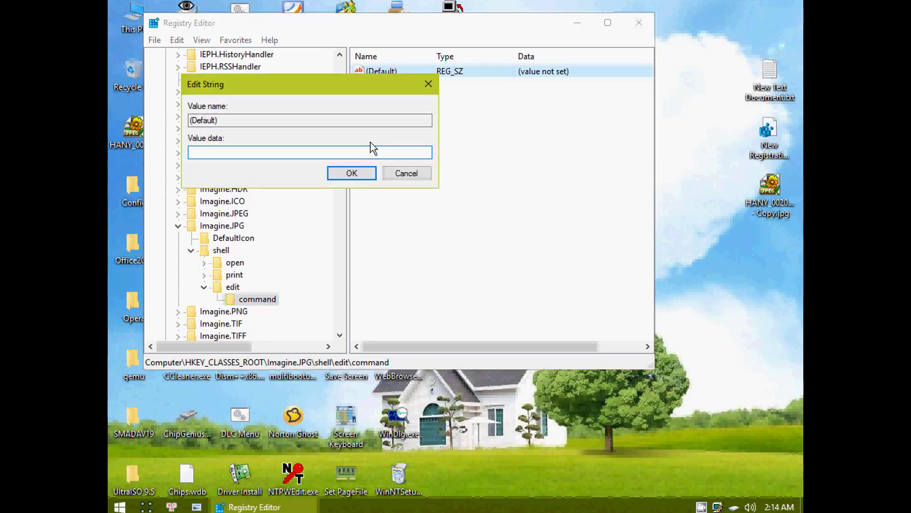
text(mspaint.exe)
text(%1)
click(352, 173)
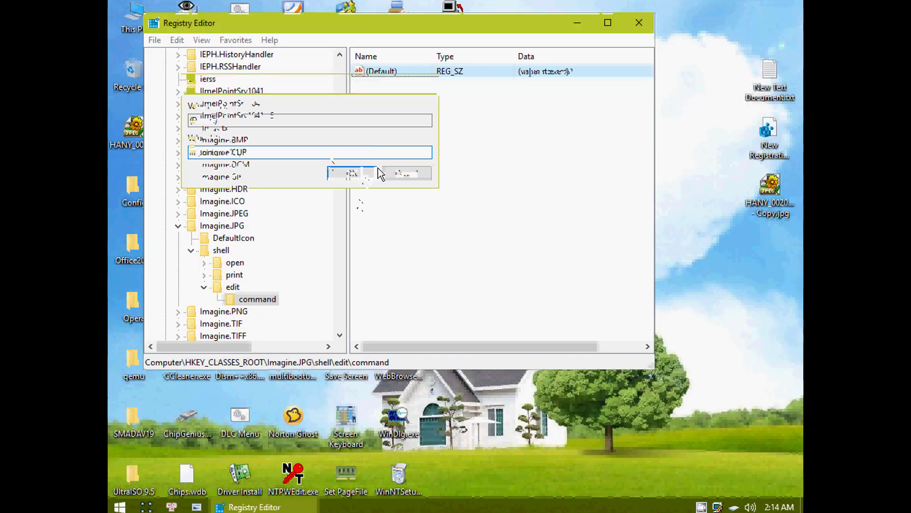
Recheck the edit and command keys, test Edit on the copied JPEG, and dismiss the Paint message.
right_click(771, 187)
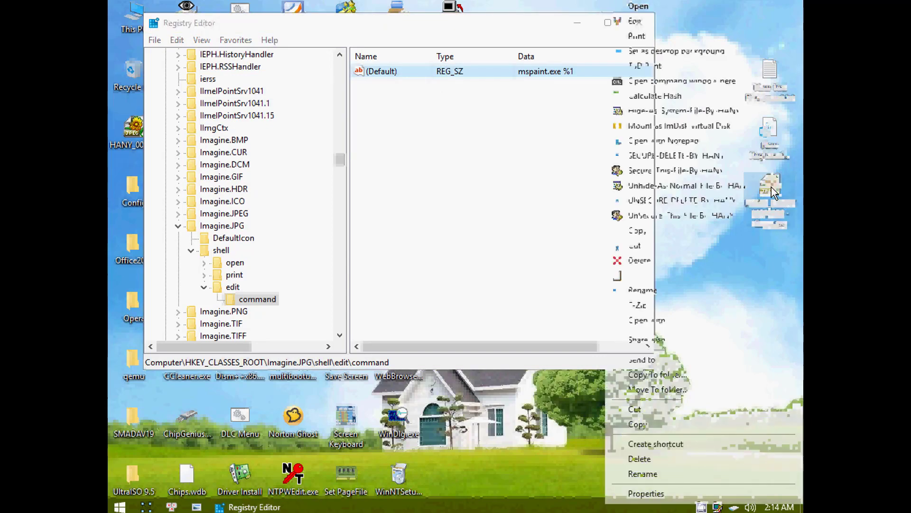
click(560, 194)
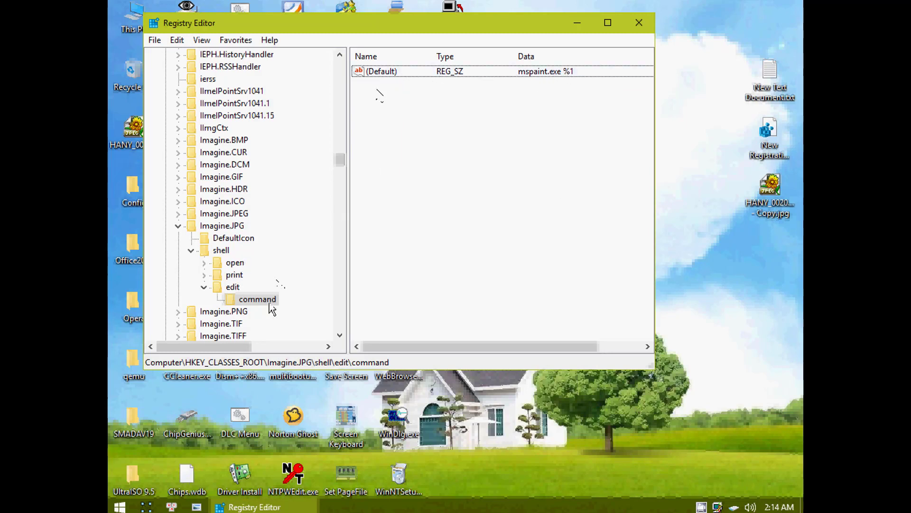
click(228, 287)
click(259, 300)
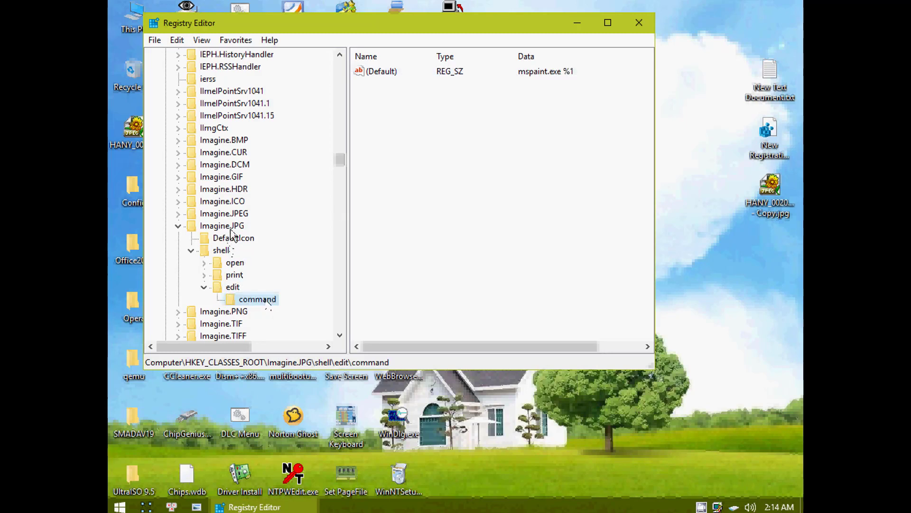
right_click(770, 188)
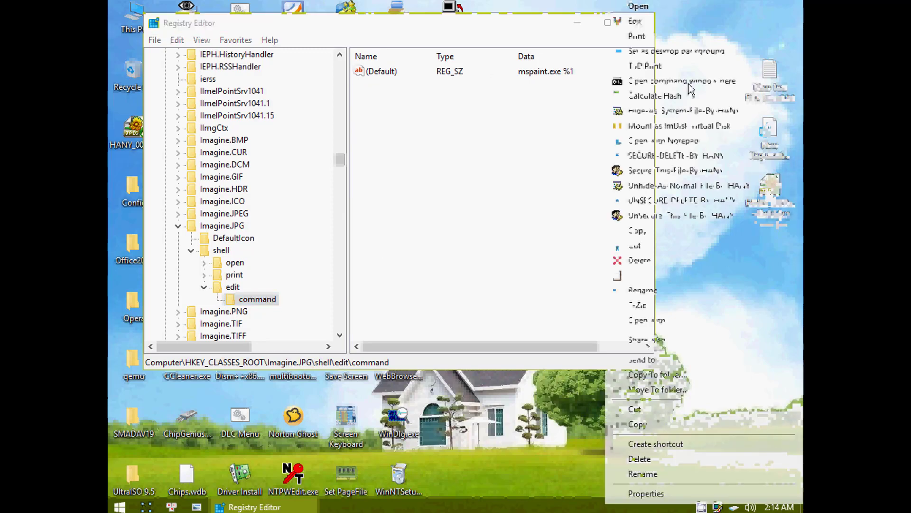
click(650, 21)
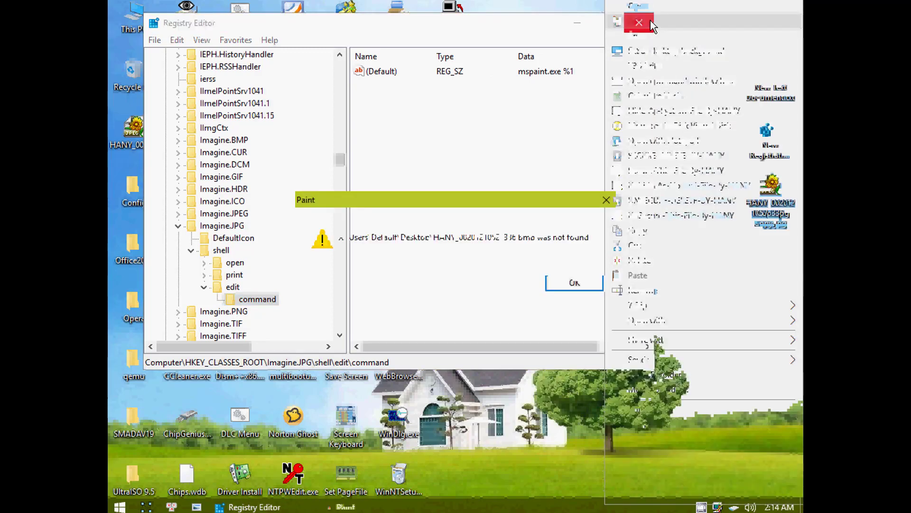
click(589, 283)
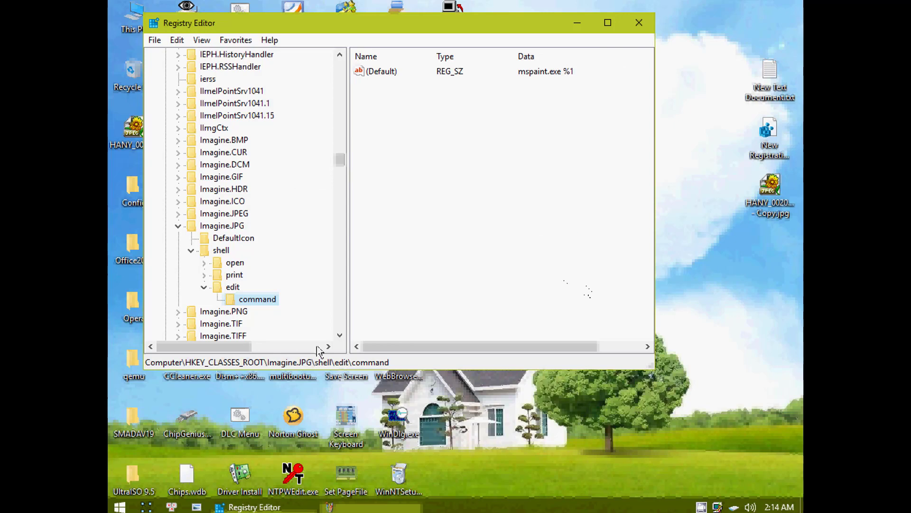
Review the edit key's values and inspect the default value of its command subkey, leaving the data as it is.
click(233, 288)
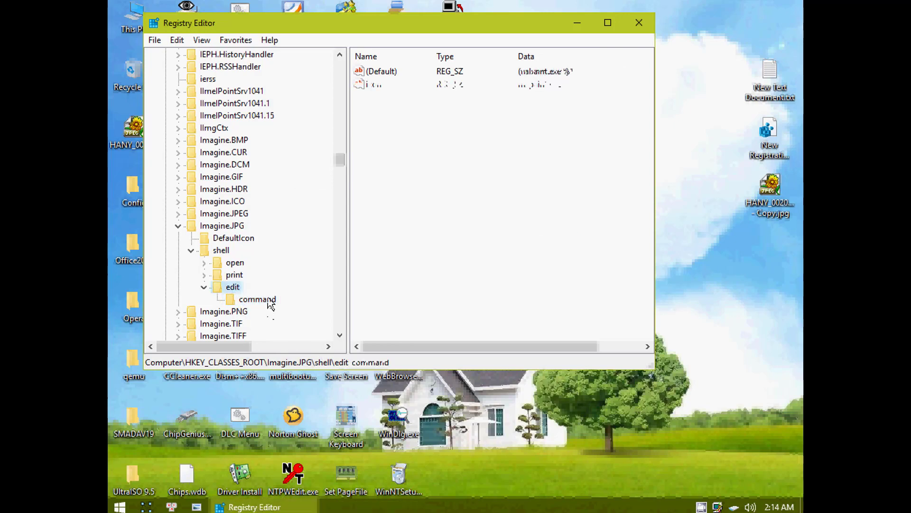
click(270, 304)
click(378, 74)
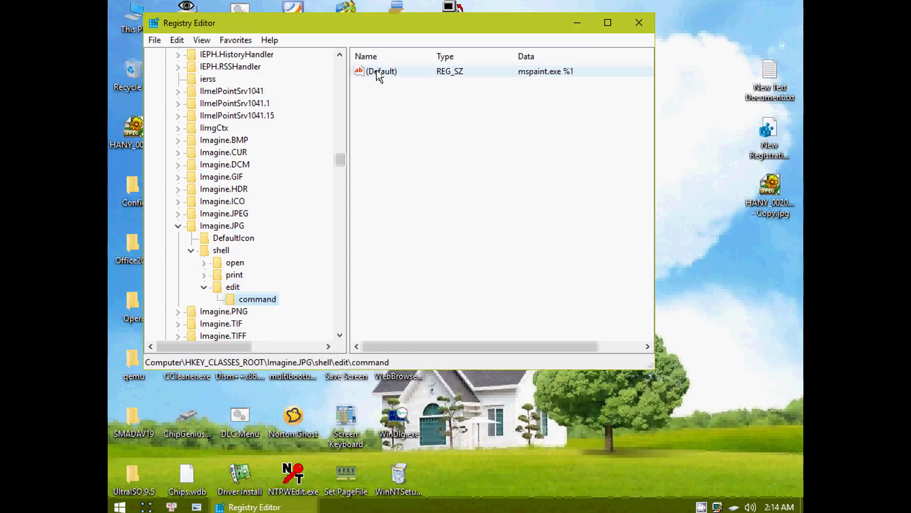
double_click(378, 73)
click(203, 152)
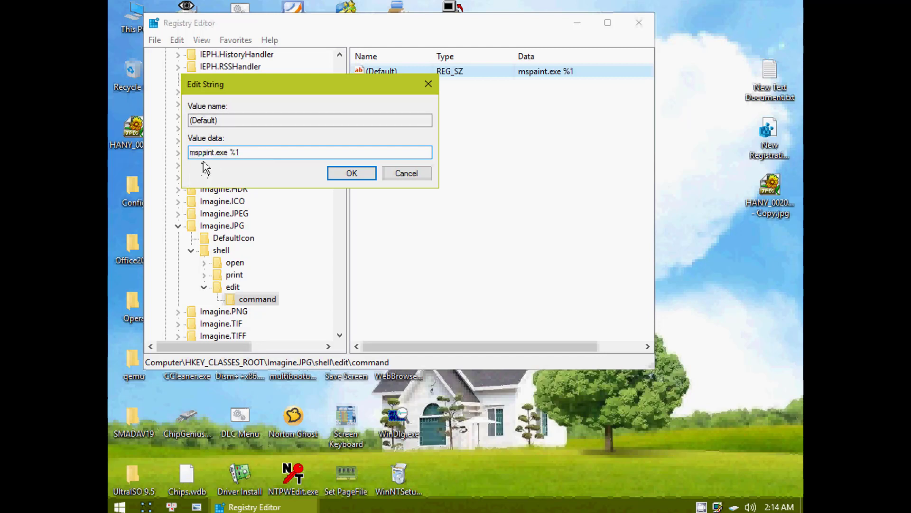
click(232, 152)
click(334, 173)
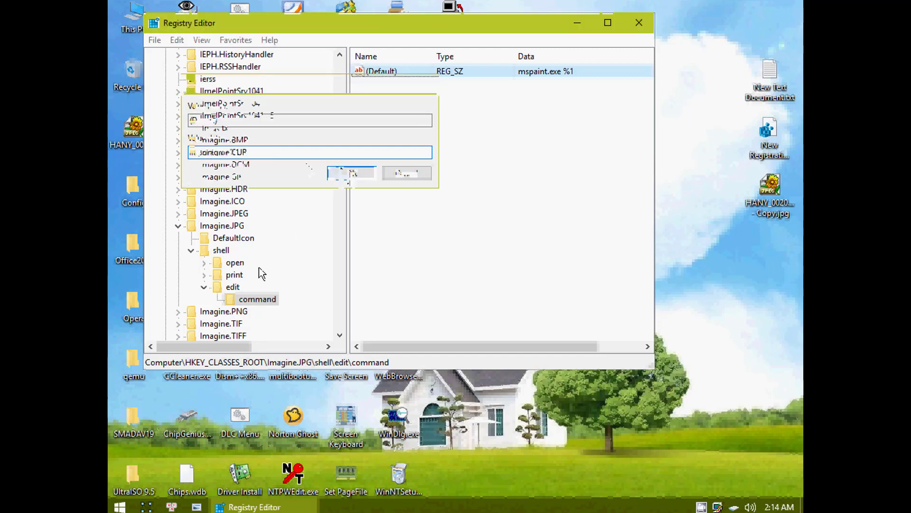
Select the edit key, run Edit on the copied JPEG again, and dismiss the Paint message.
click(240, 288)
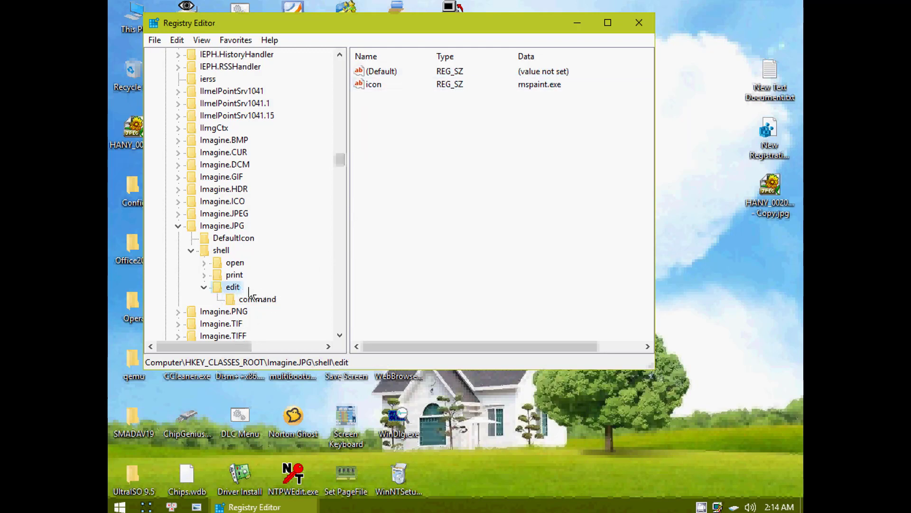
click(771, 186)
right_click(771, 186)
click(638, 35)
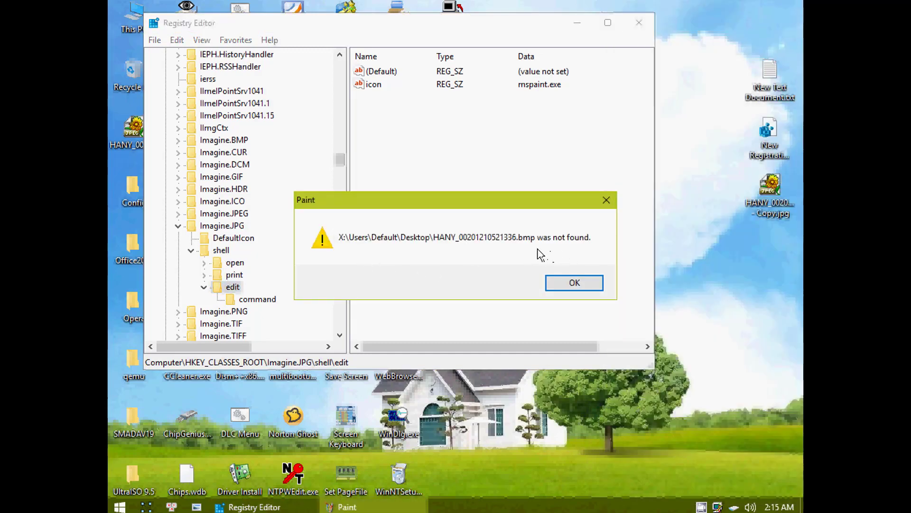
click(564, 288)
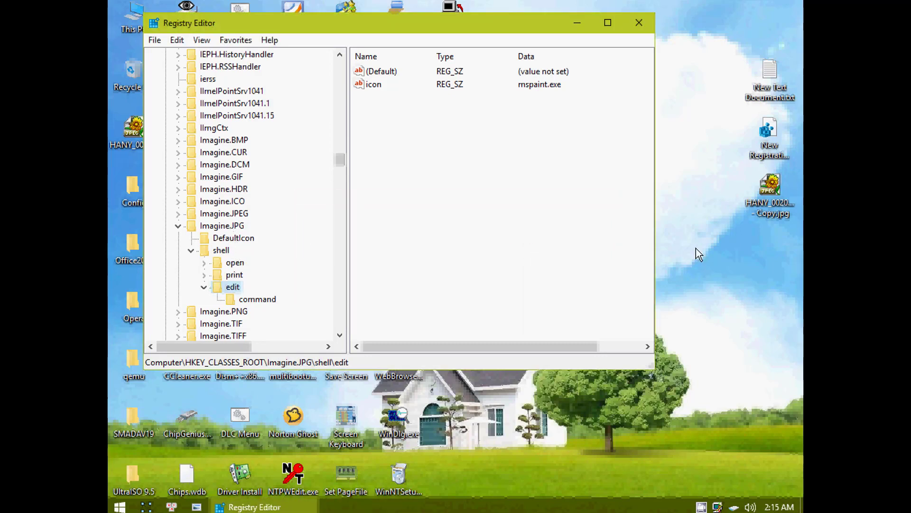
click(769, 188)
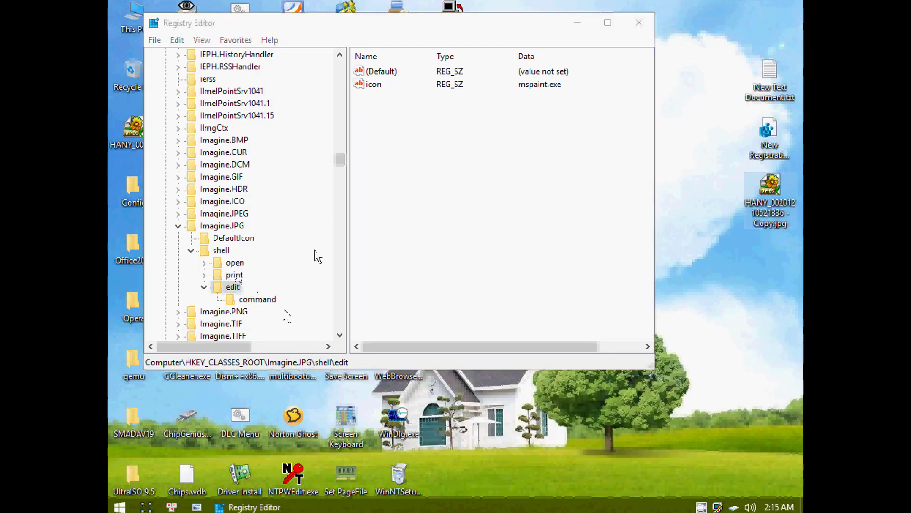
right_click(718, 507)
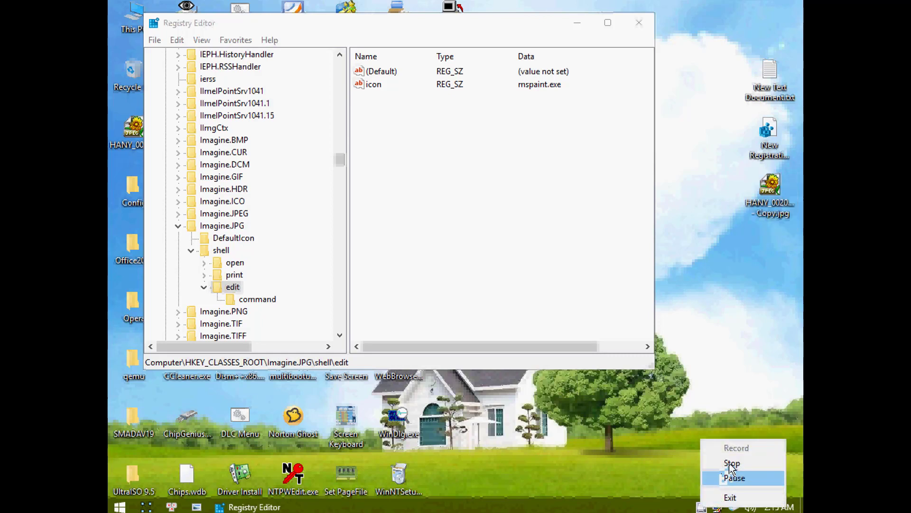
click(731, 478)
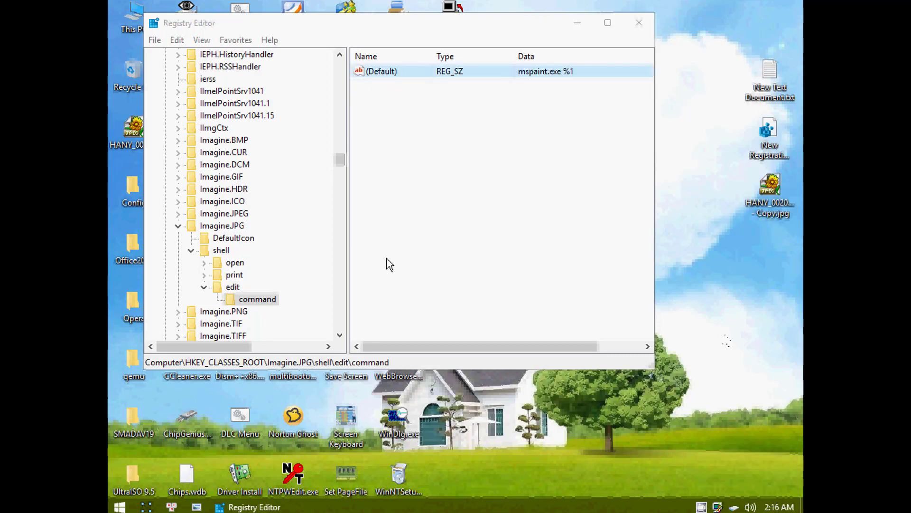
Enclose %1 in quotation marks in the default value of Imagine.JPG's edit command, making it mspaint.exe "%1".
click(365, 262)
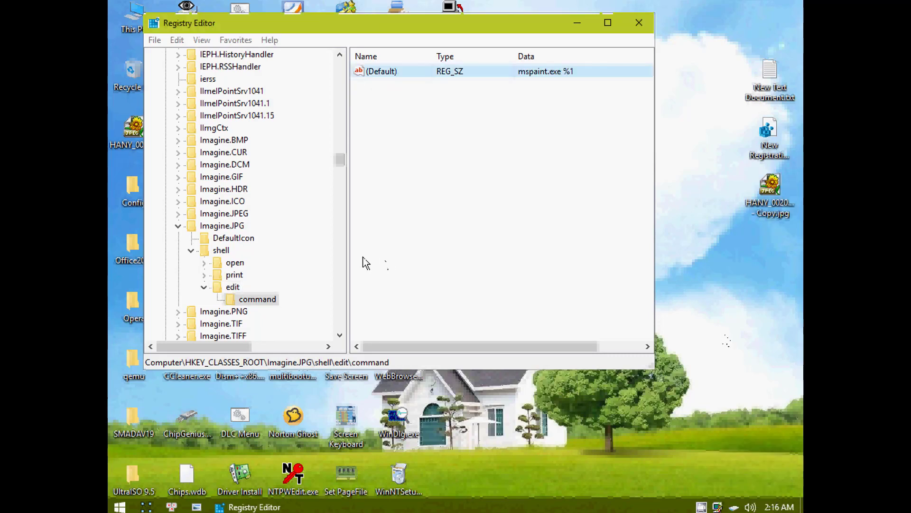
double_click(382, 71)
click(233, 153)
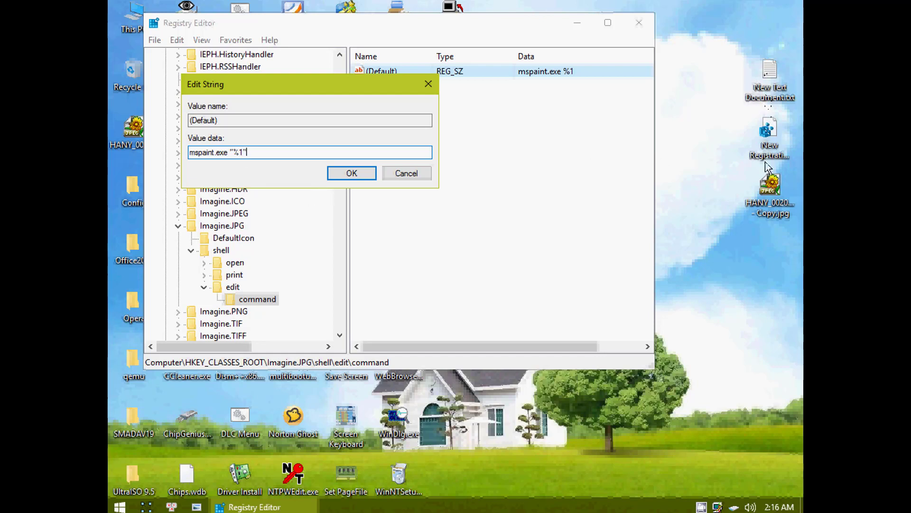
click(352, 173)
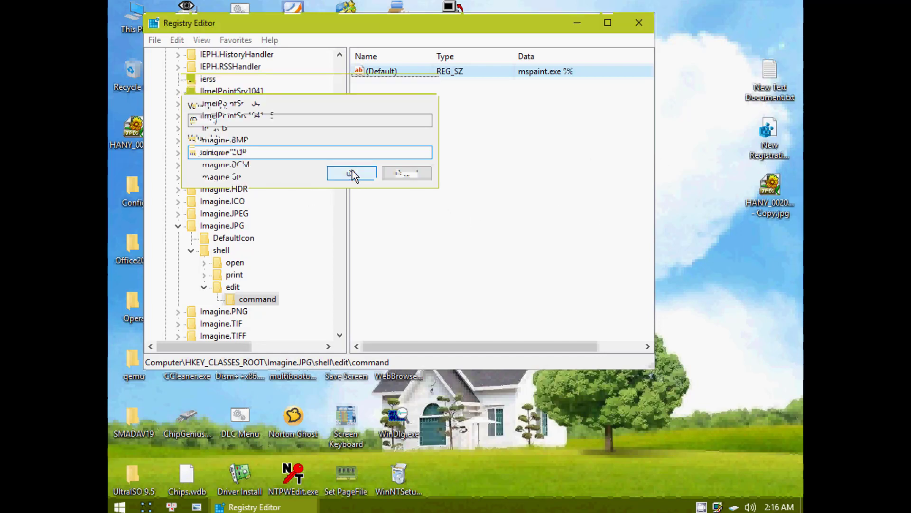
Test the Edit command on the copied JPEG and close the Paint window.
right_click(775, 186)
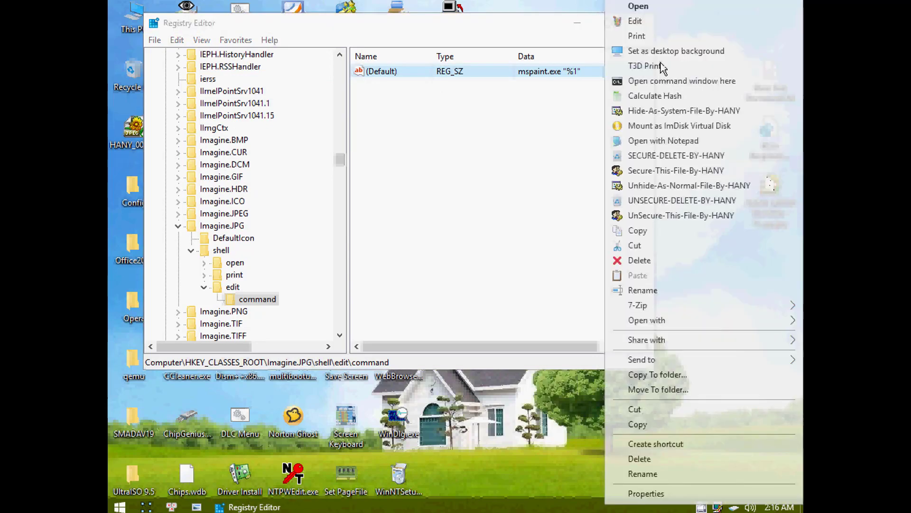
click(638, 22)
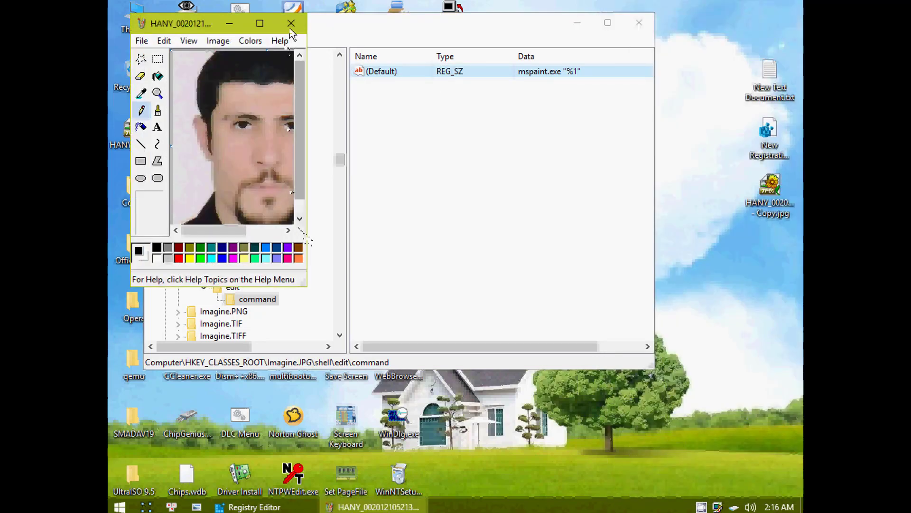
click(290, 26)
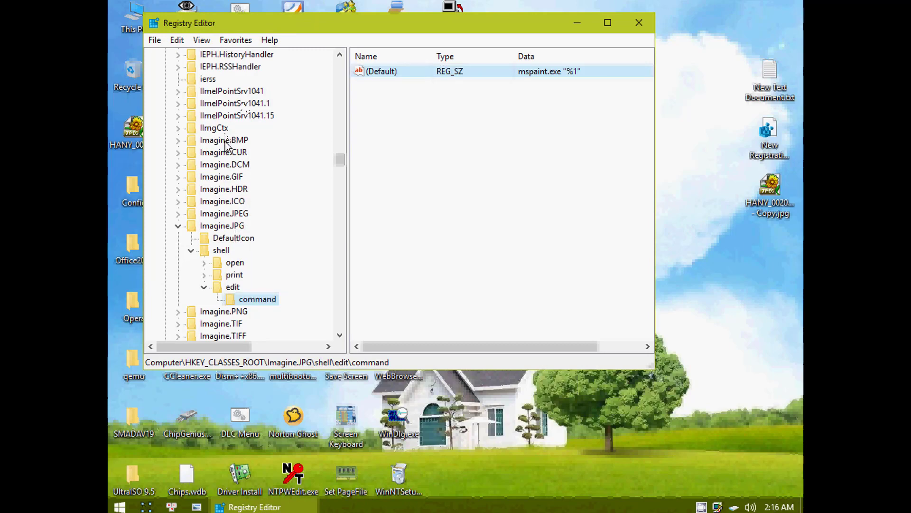
Create a new Windows or OS/2 Bitmap file on the desktop and check the icons in its context menu.
right_click(750, 311)
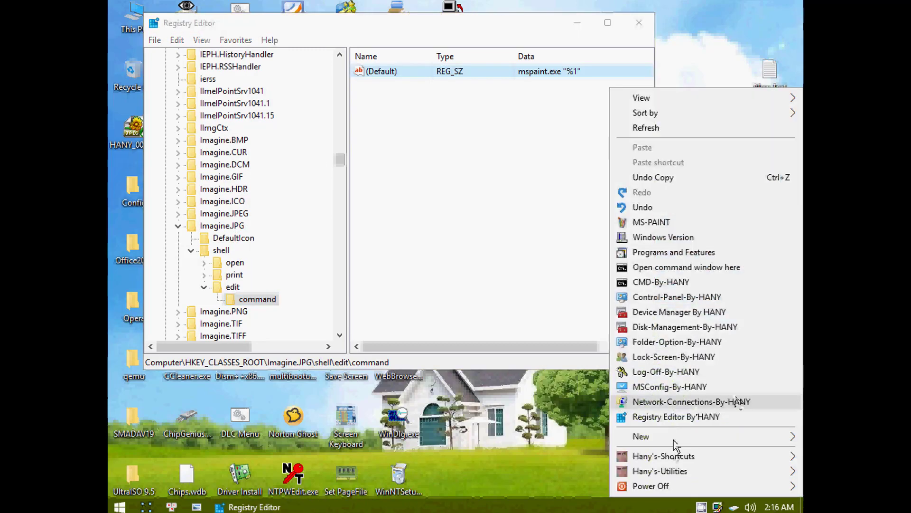
mouse_move(641, 436)
click(474, 315)
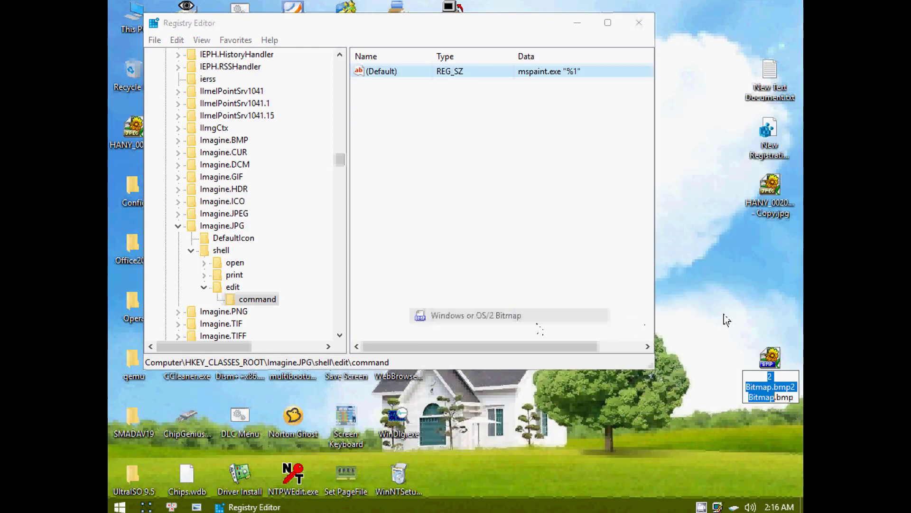
right_click(765, 365)
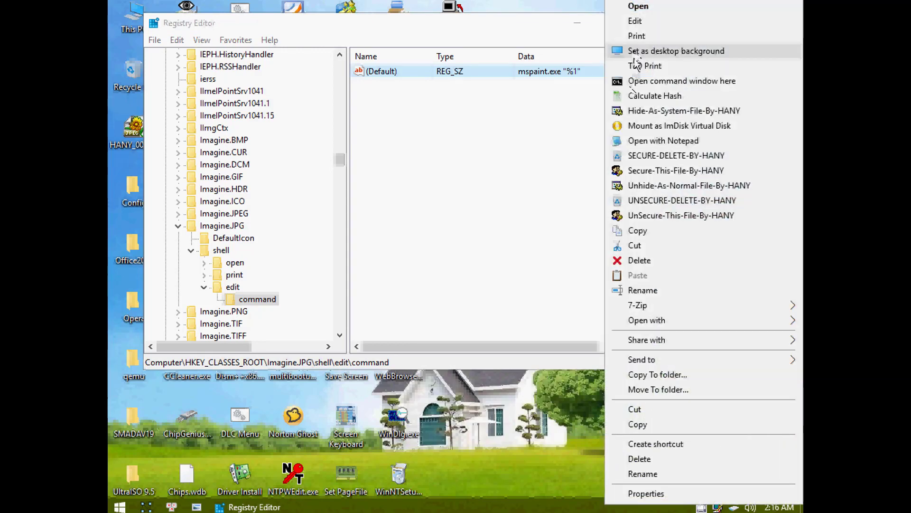
Add a string value named icon with the data shell32.dll,163 to Imagine.JPG's print key.
click(231, 276)
right_click(379, 167)
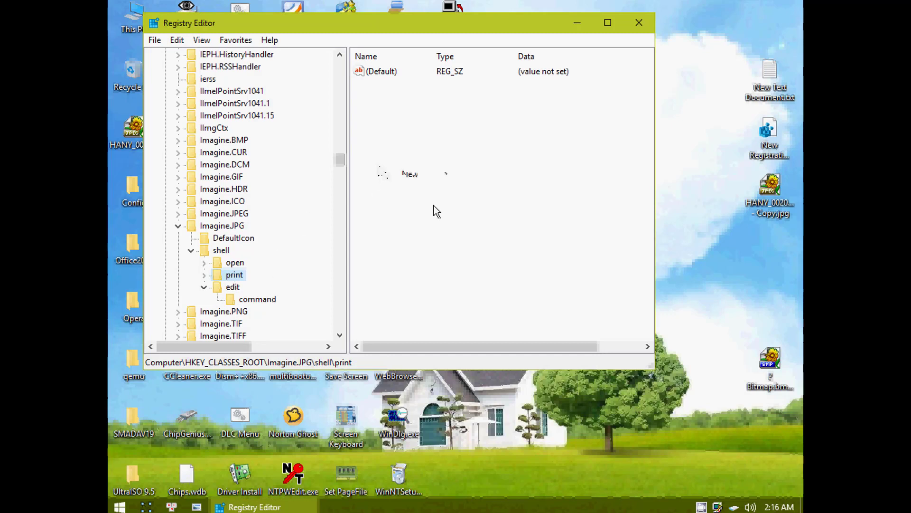
mouse_move(444, 174)
click(494, 193)
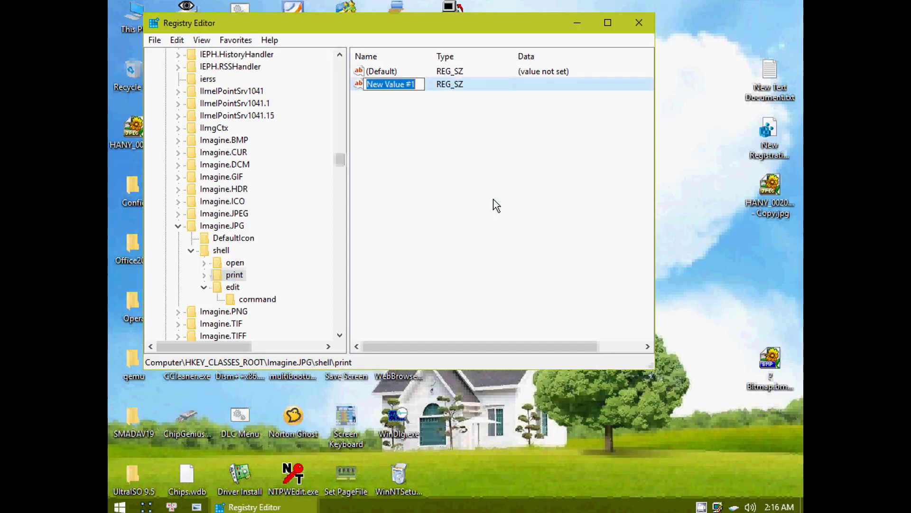
text(Icon)
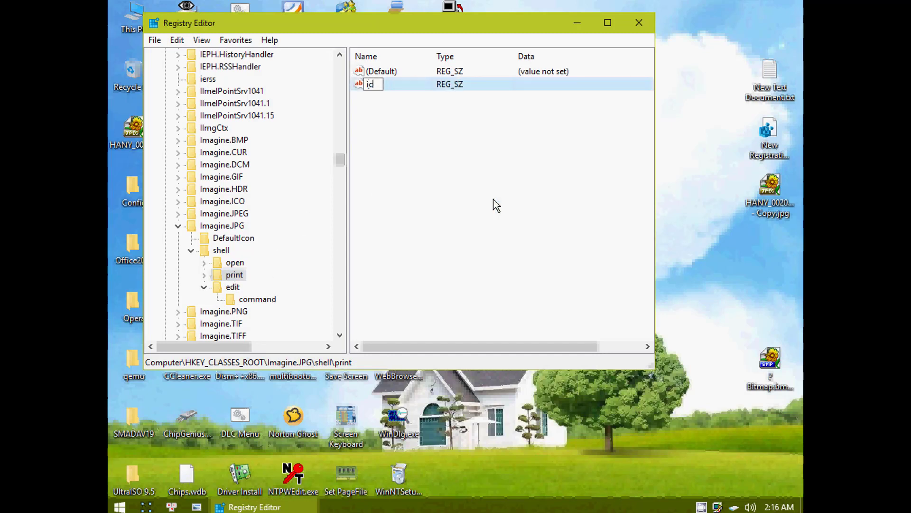
key(Return)
key(Return)
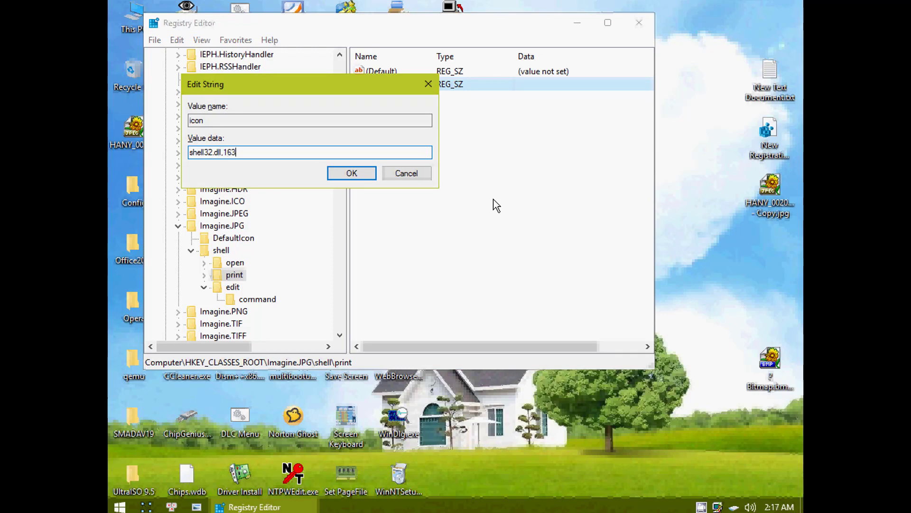
key(Return)
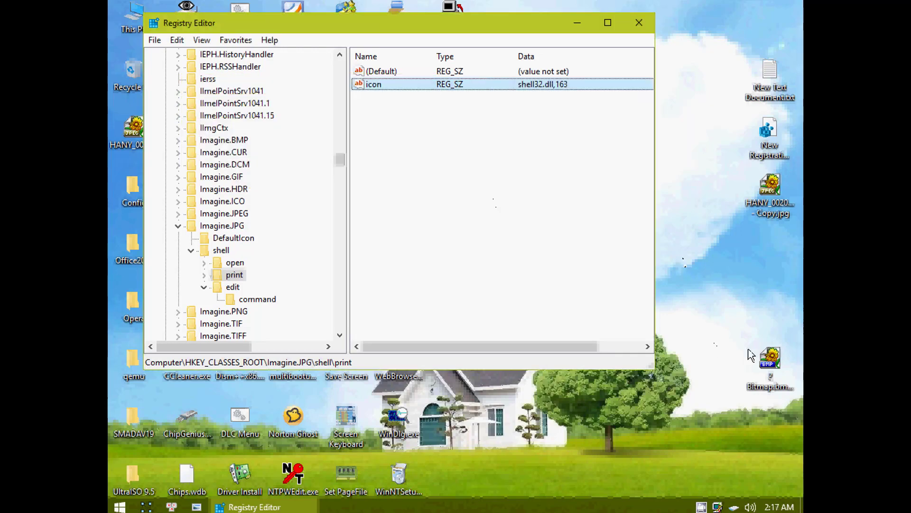
Check the Print icon in the context menus of the new bitmap and the copied JPEG.
right_click(771, 361)
click(581, 232)
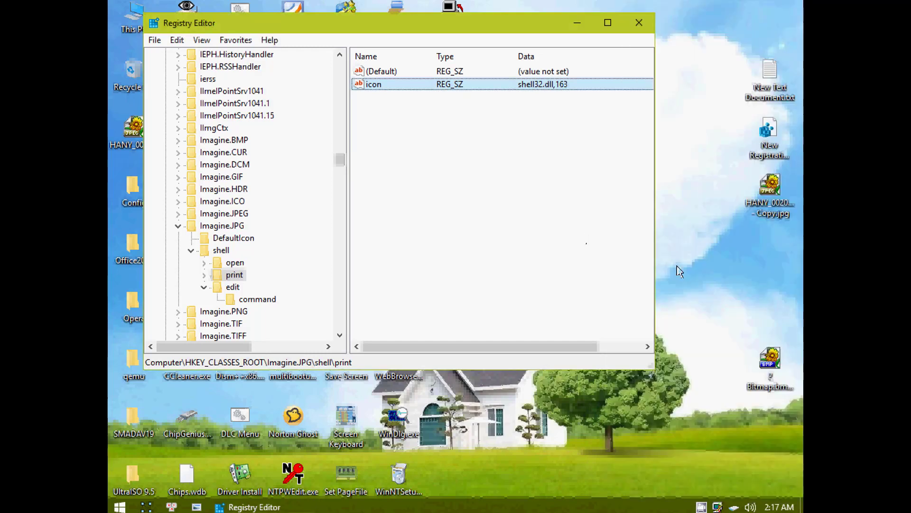
click(512, 311)
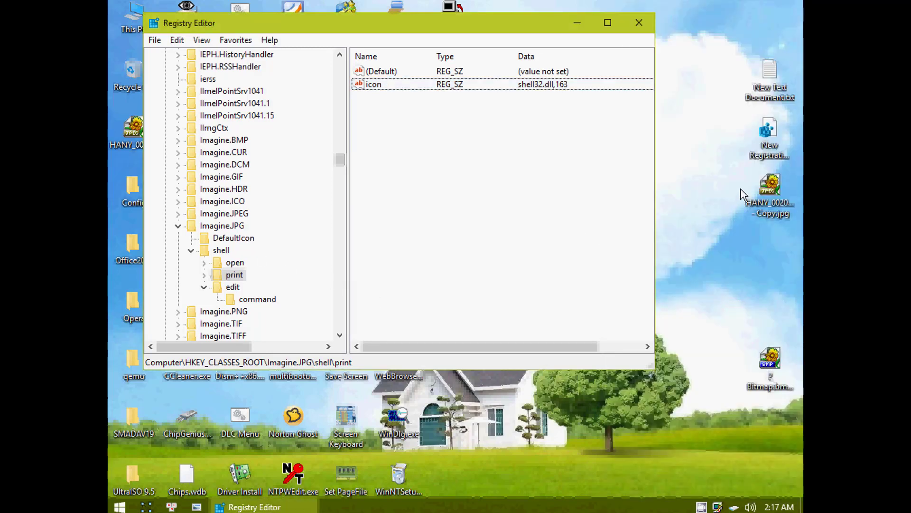
right_click(777, 190)
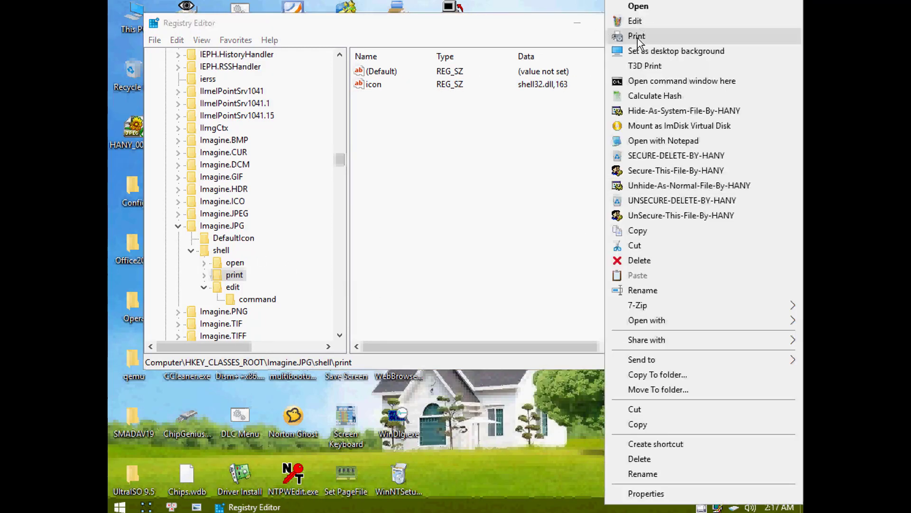
Add a string value named icon with the data shell32.dll,163 to the print key under Imagine.BMP's shell.
double_click(237, 141)
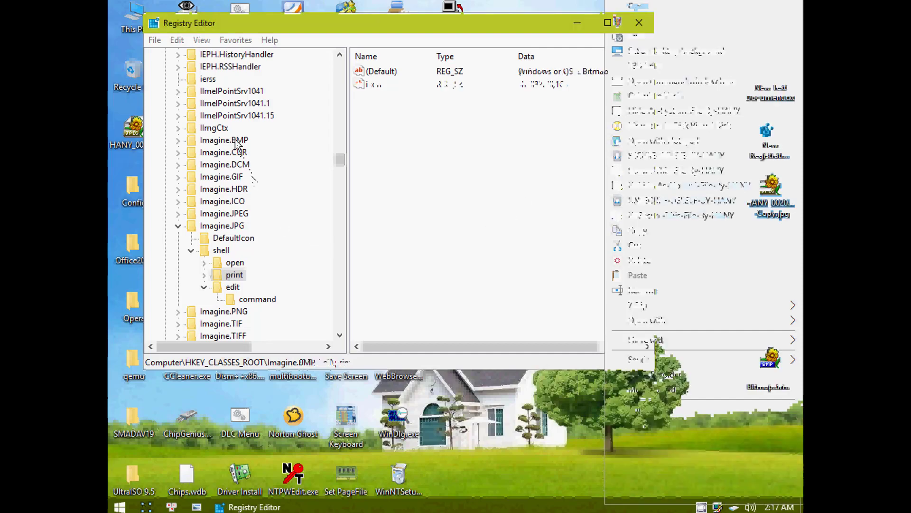
click(235, 189)
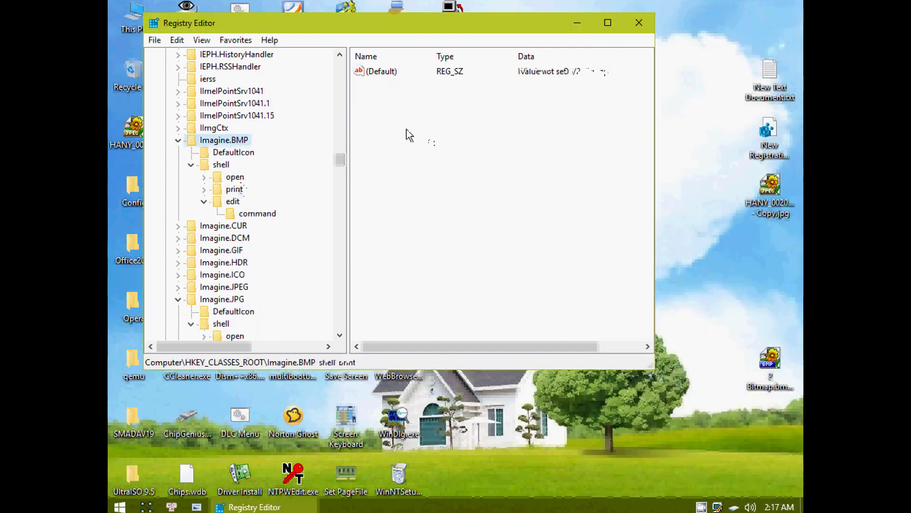
right_click(406, 131)
mouse_move(462, 139)
click(521, 159)
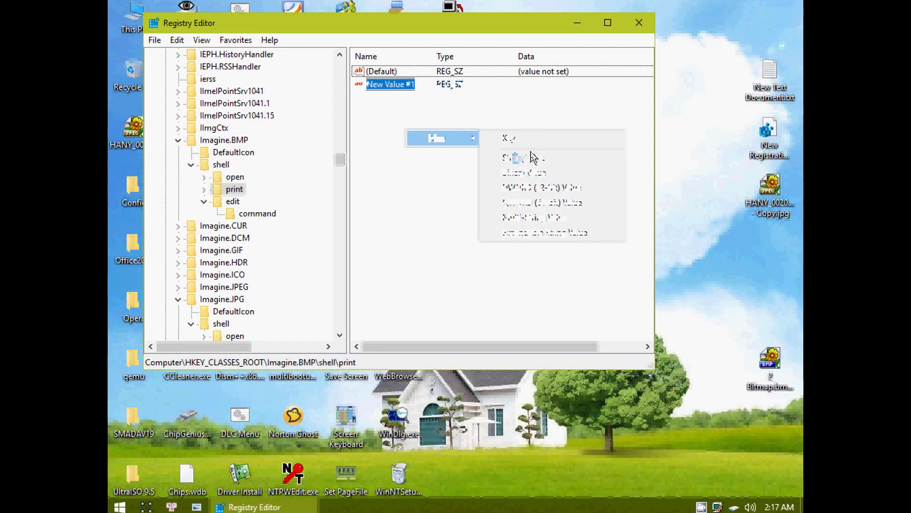
text(icon)
key(Return)
key(Return)
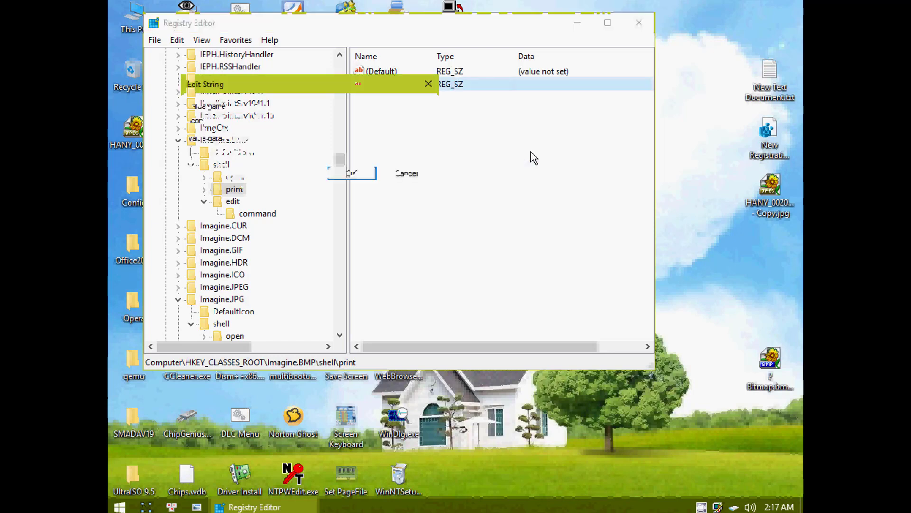
text(shell32.dll,)
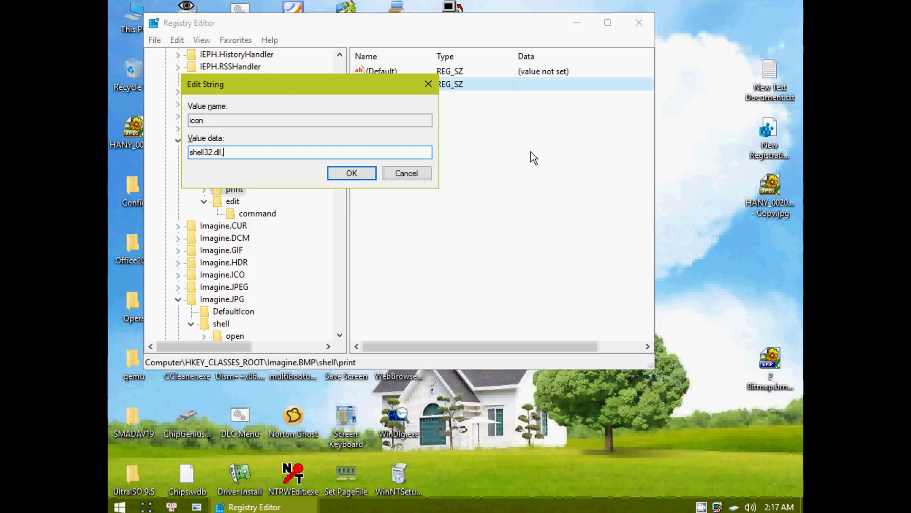
text(163)
key(Return)
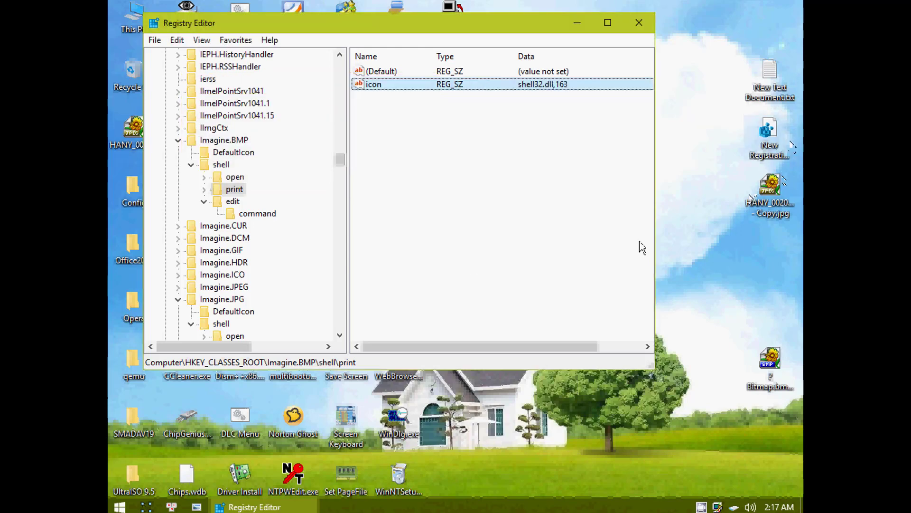
Compare the Edit and Print icons in the context menus of the copied JPEG and the new bitmap.
right_click(773, 192)
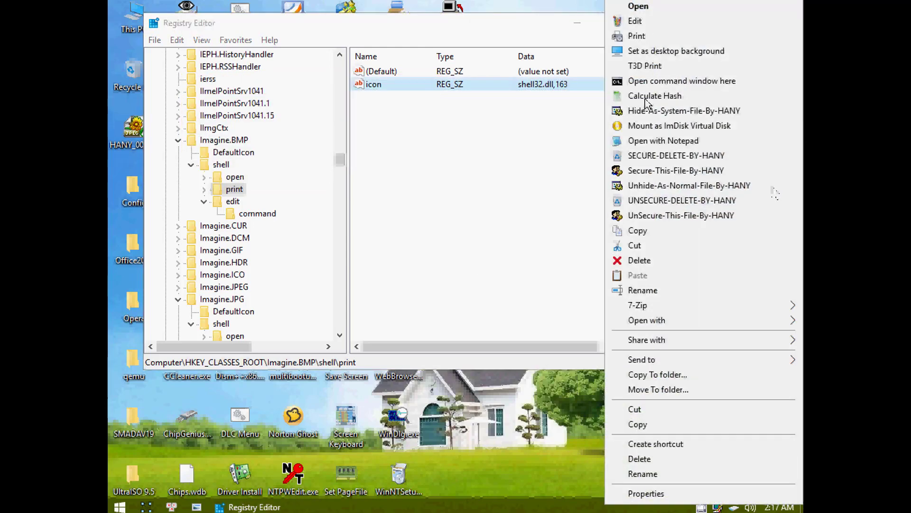
click(641, 36)
right_click(770, 359)
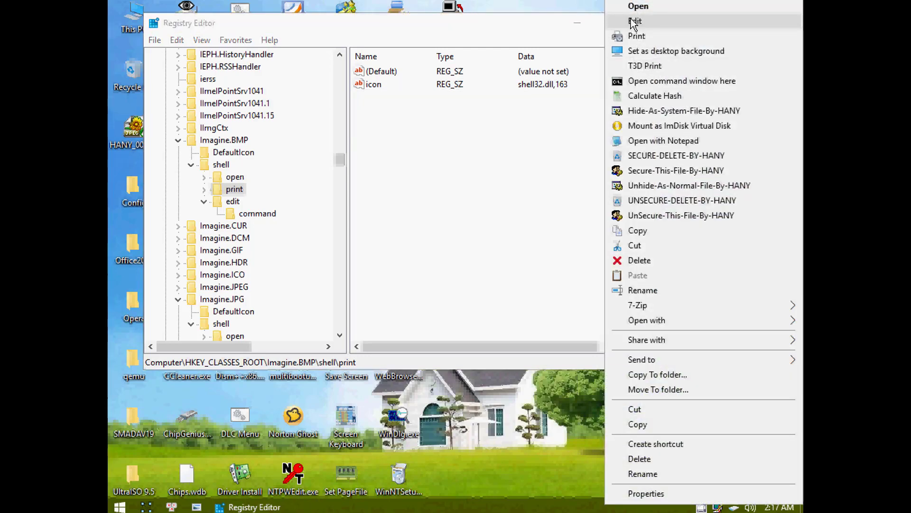
Add a string value named icon with the data mspaint.exe to the edit key under Imagine.BMP's shell.
click(236, 141)
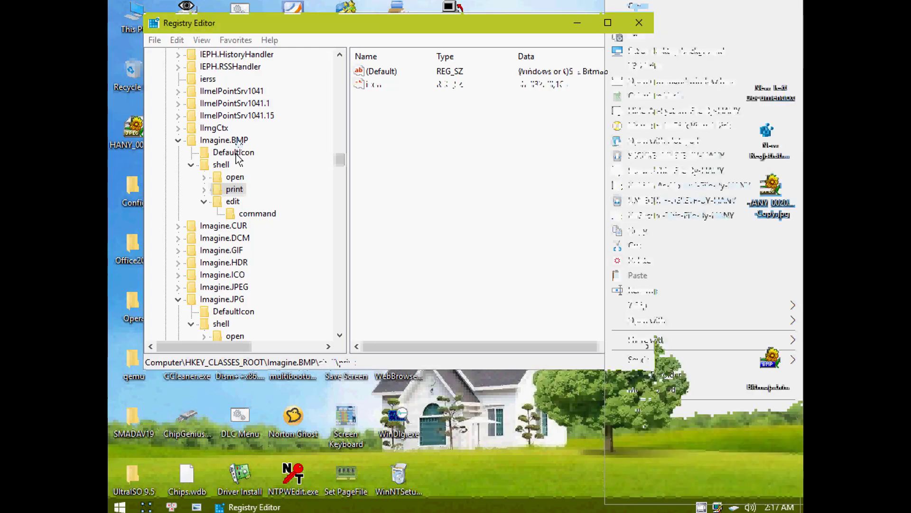
click(232, 204)
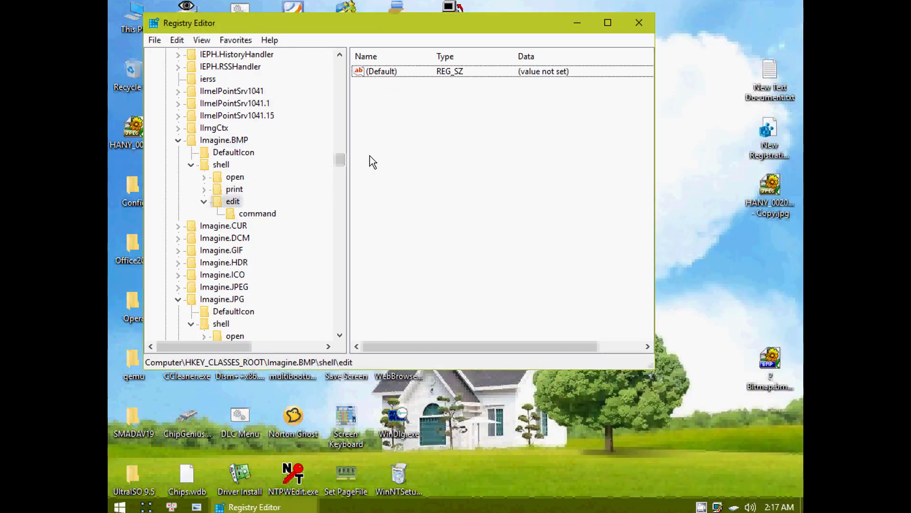
right_click(369, 155)
mouse_move(442, 170)
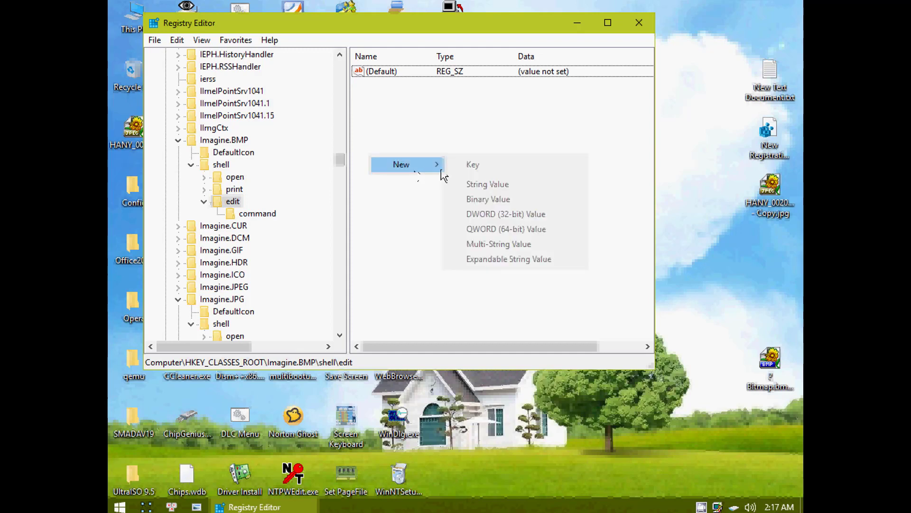
click(492, 185)
text(icon)
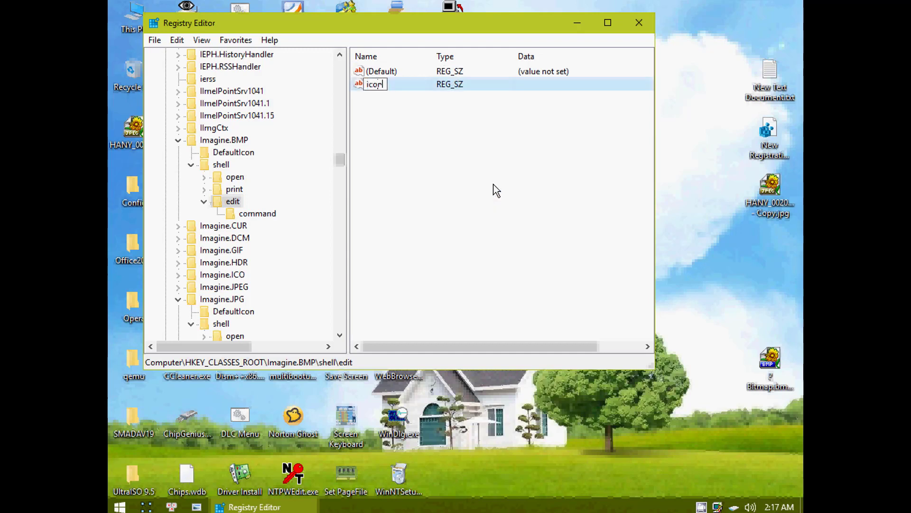
key(Return)
key(Return)
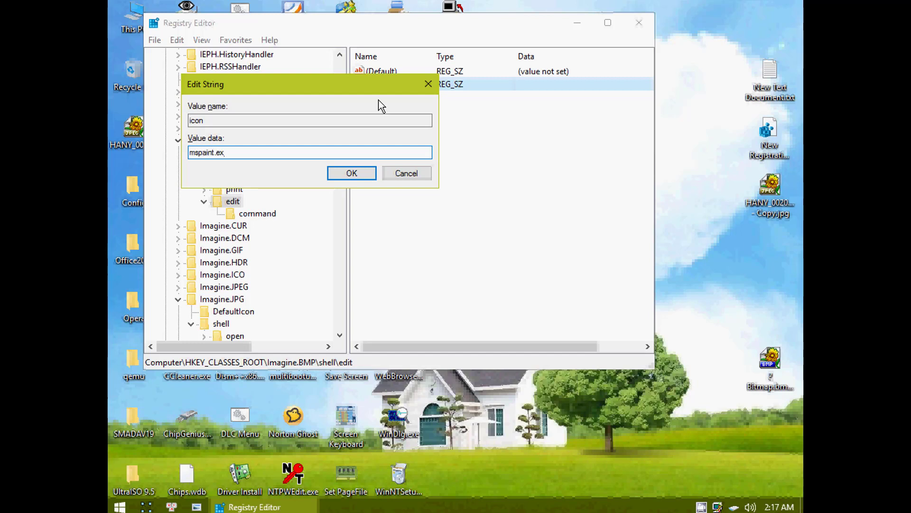
key(Return)
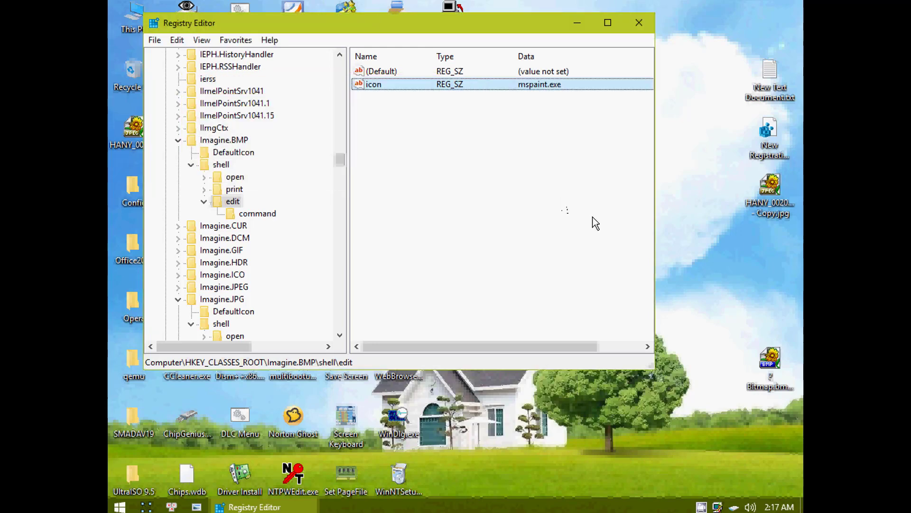
Run Edit on the new bitmap file and dismiss the error message.
right_click(767, 364)
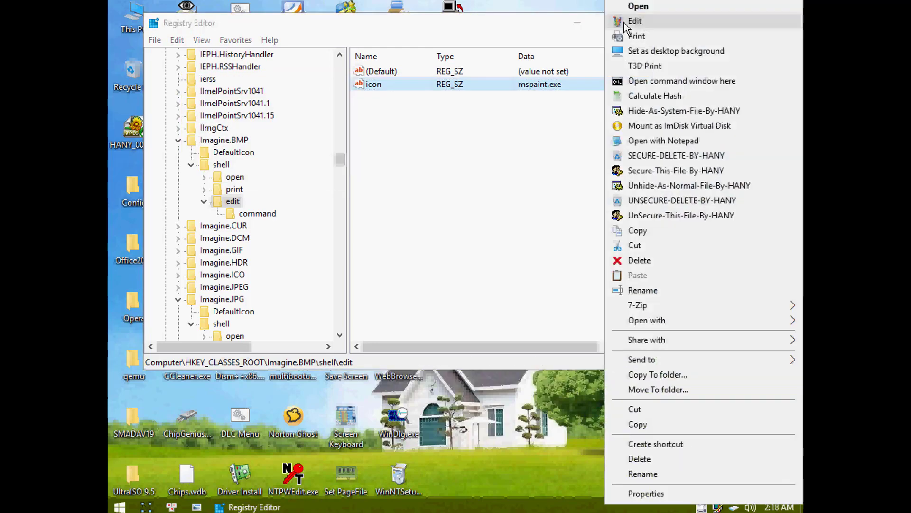
click(625, 22)
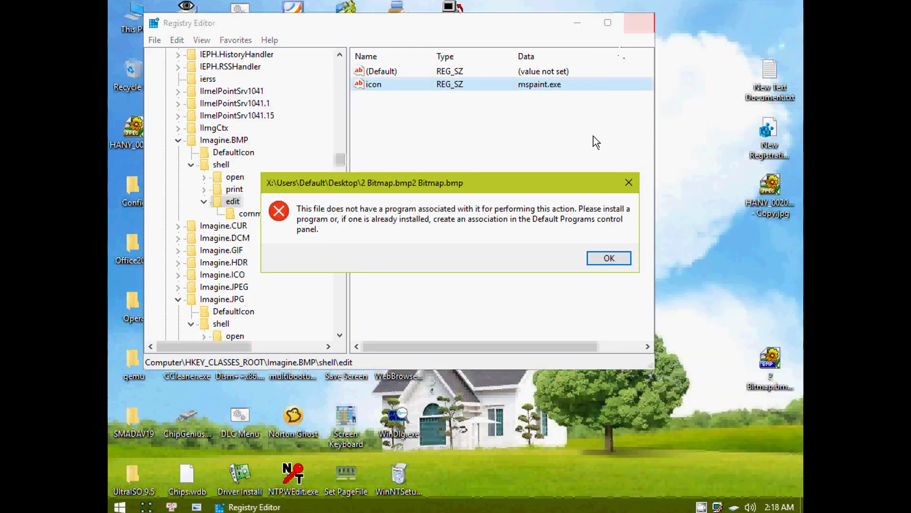
click(609, 258)
Set the default value of Imagine.BMP's edit command subkey to mspaint.exe "%1".
click(270, 217)
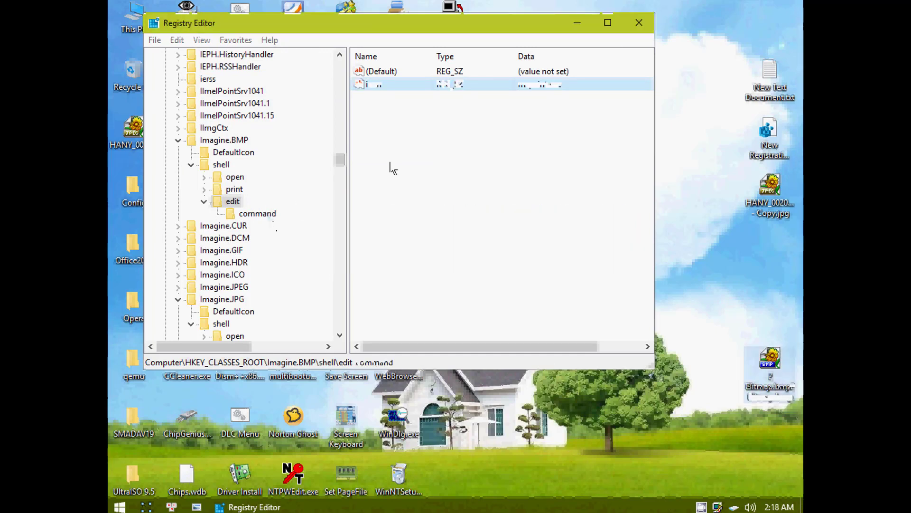
double_click(394, 74)
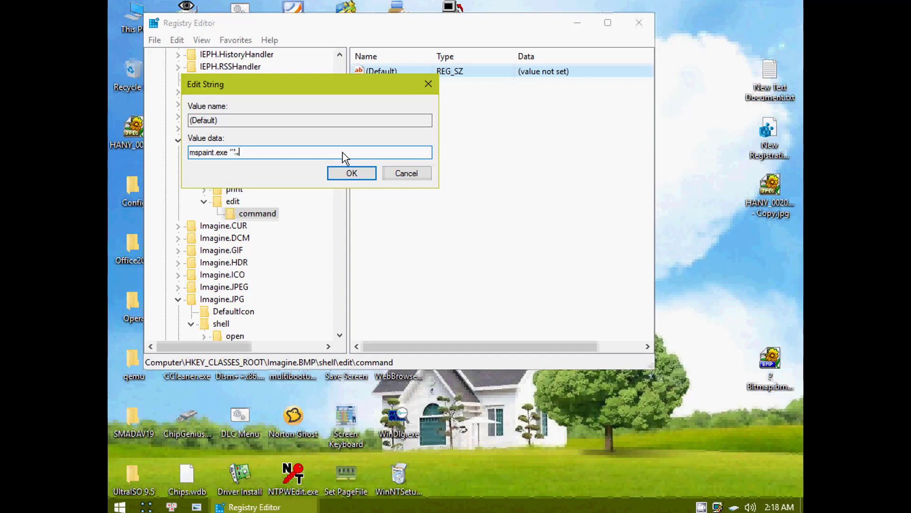
text(")
click(352, 173)
Run Edit on the new bitmap again and close the Paint window.
right_click(769, 363)
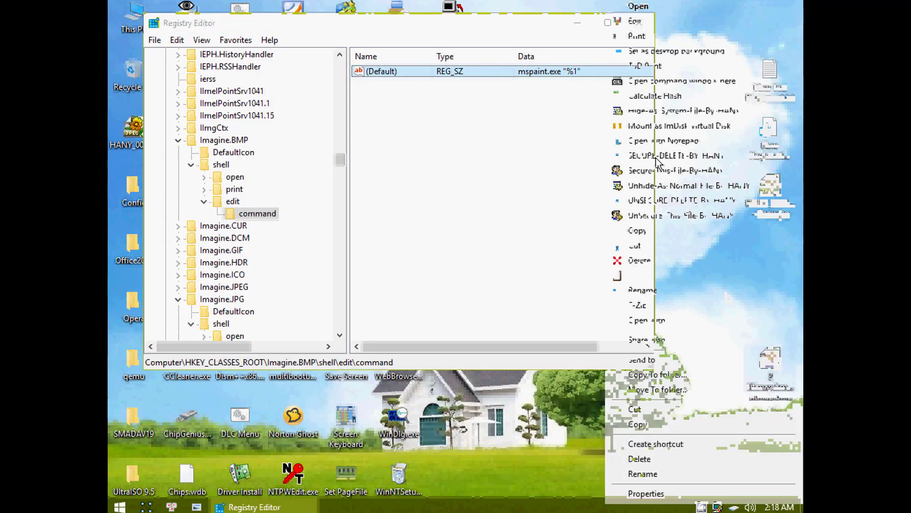
click(649, 21)
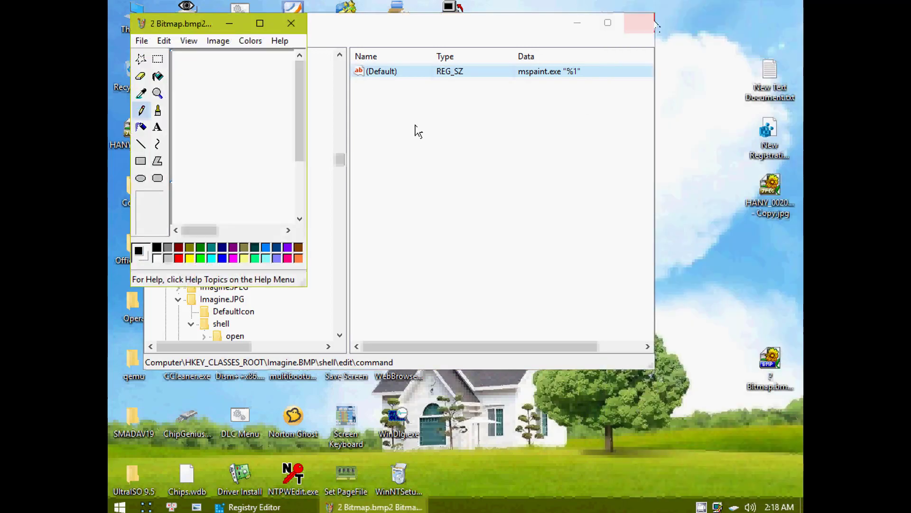
click(290, 24)
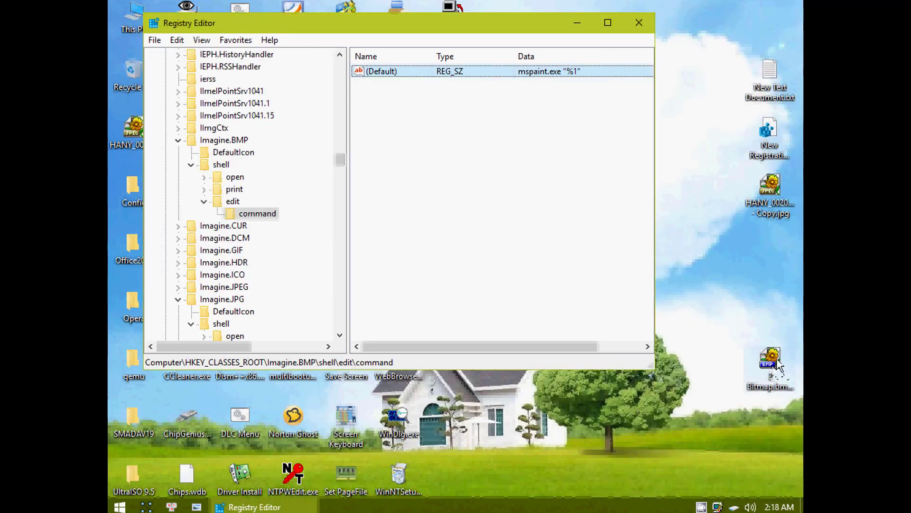
Run Edit on the bitmap file, close Paint, and check the context menus of the desktop and the copied JPG.
right_click(777, 365)
click(632, 22)
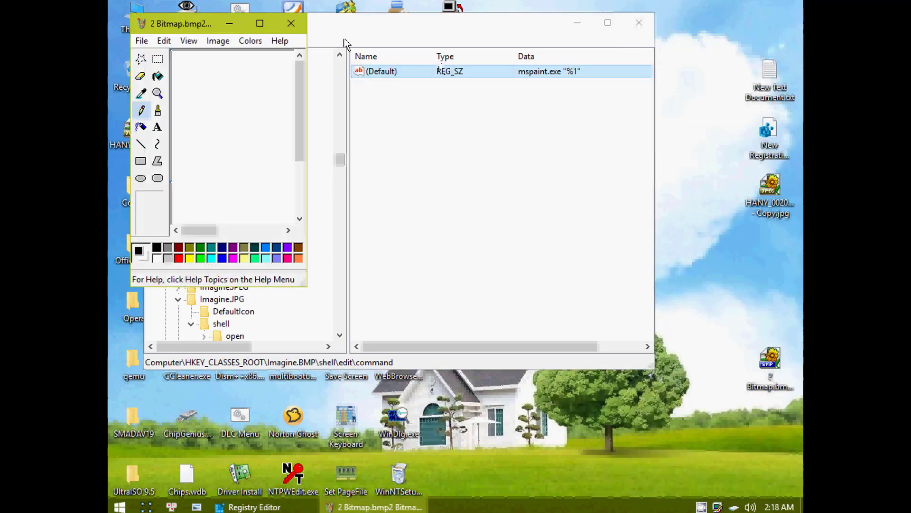
click(291, 23)
right_click(674, 209)
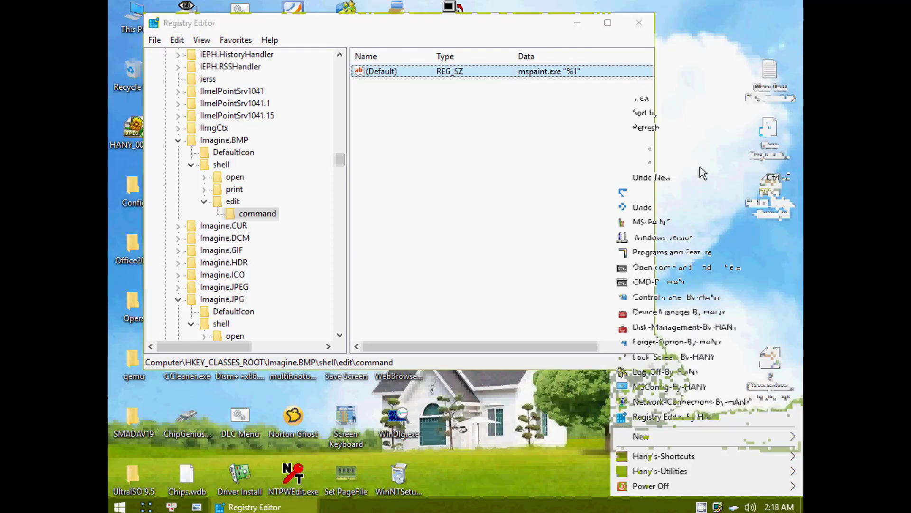
right_click(768, 191)
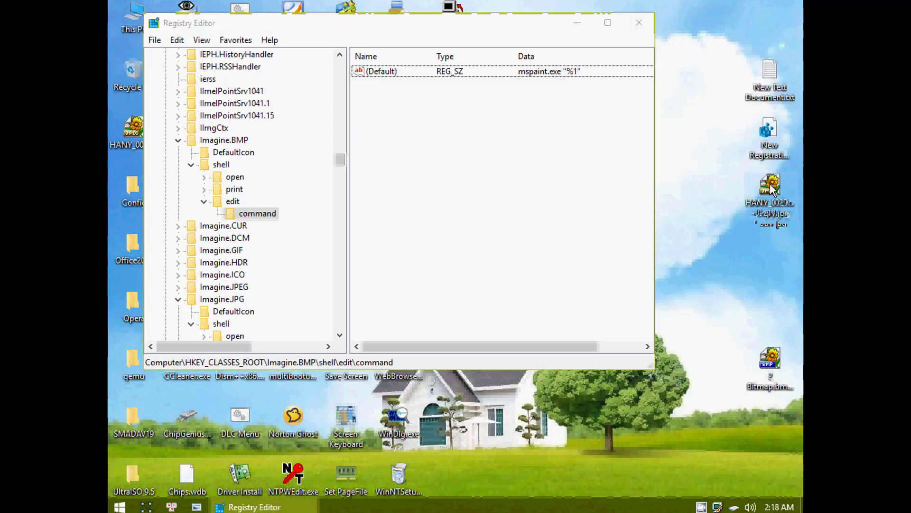
click(545, 172)
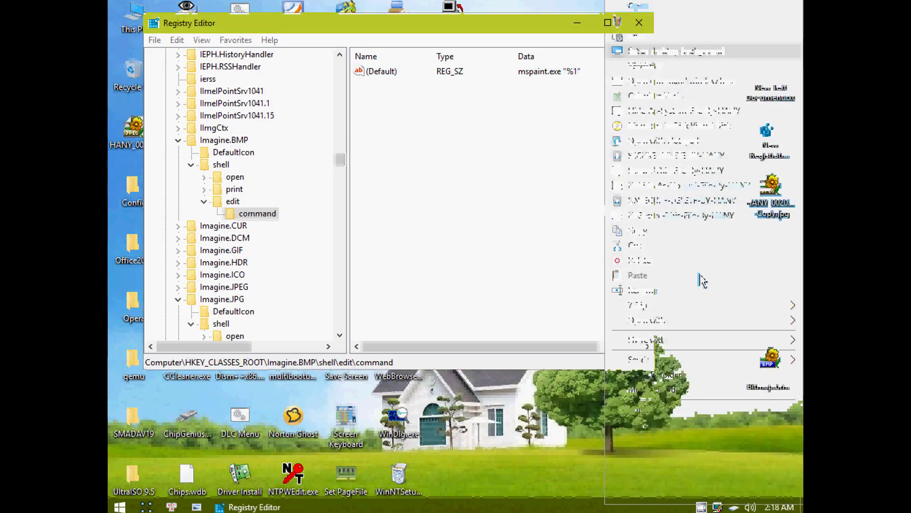
Test the bitmap's Edit command once more, close Paint, and review the Edit and Print entries in its context menu.
right_click(775, 366)
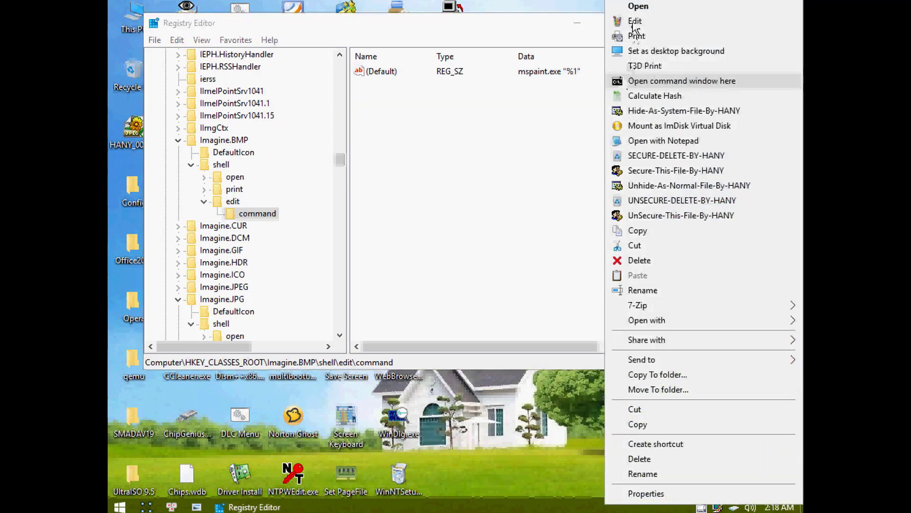
click(636, 22)
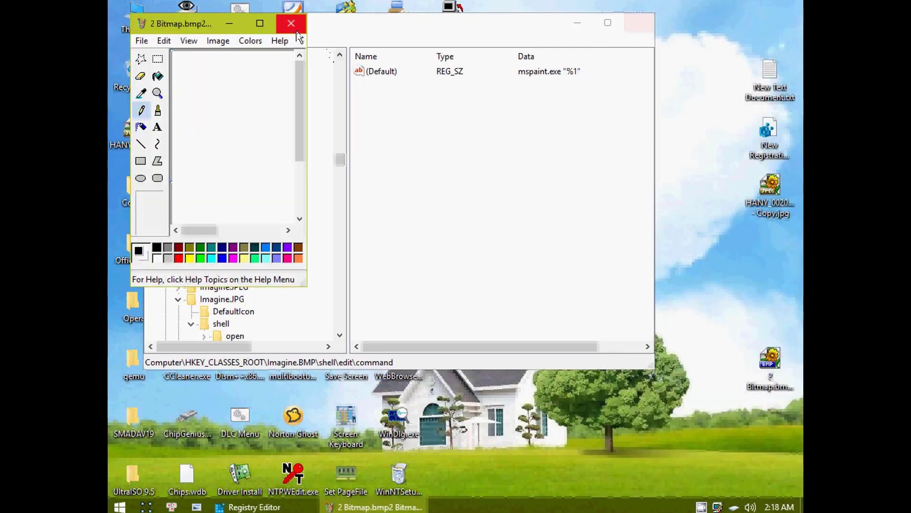
right_click(755, 364)
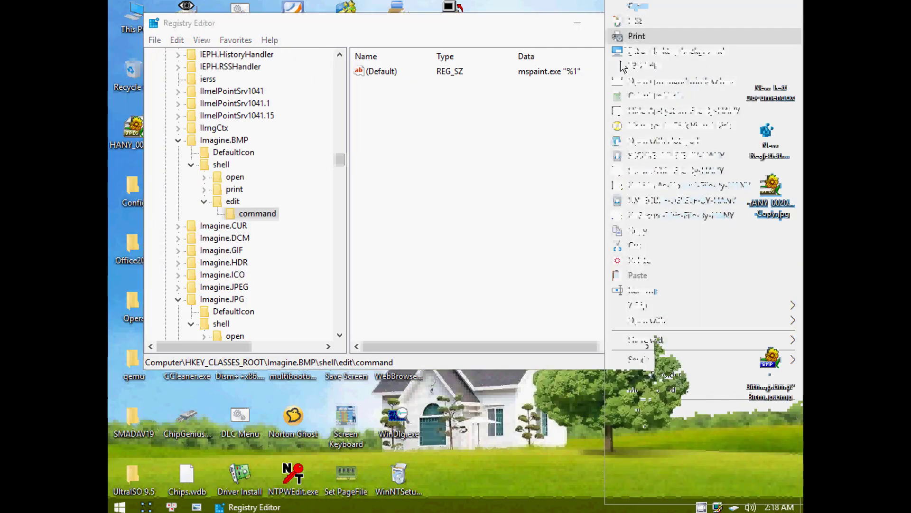
right_click(759, 365)
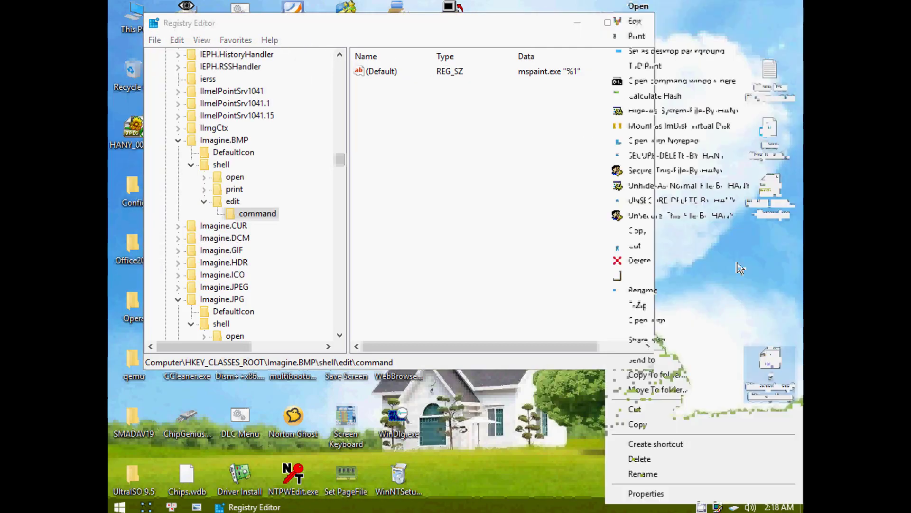
Test the Print and Edit commands on the copied JPG, closing the Print dialog and the Paint window.
right_click(774, 183)
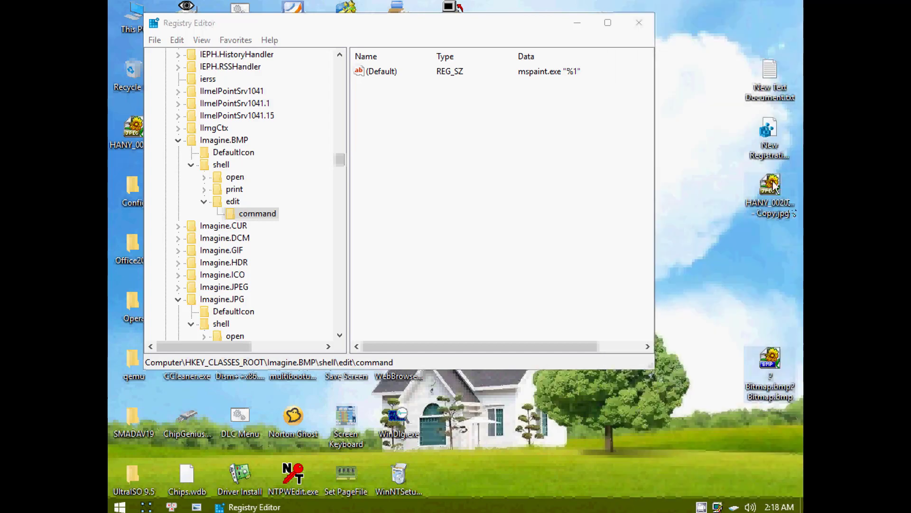
click(654, 38)
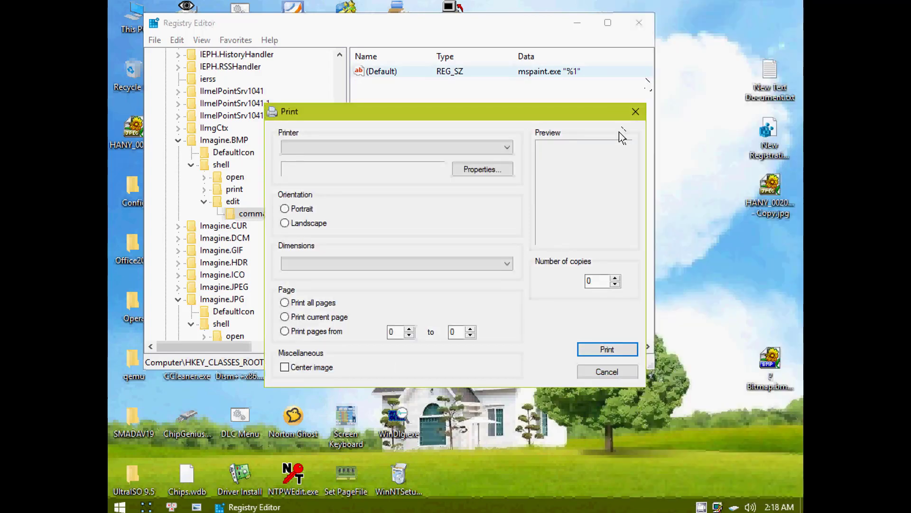
click(636, 113)
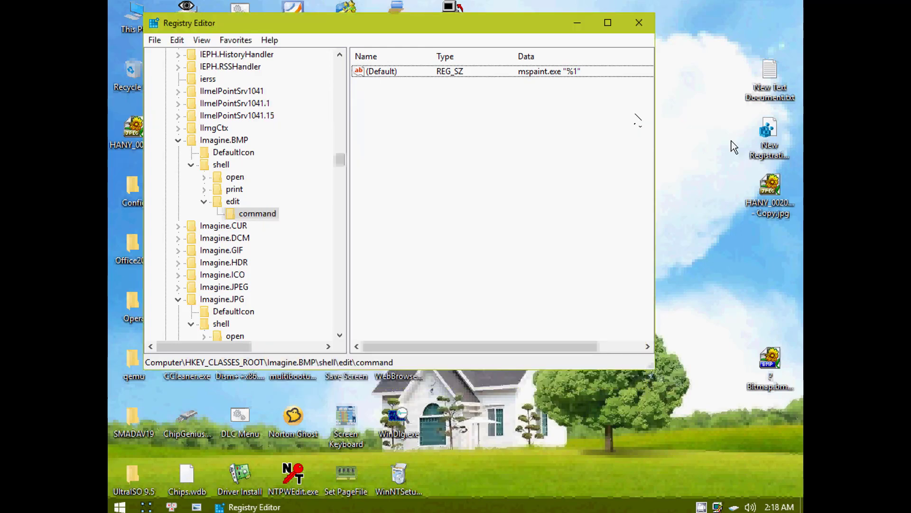
right_click(770, 186)
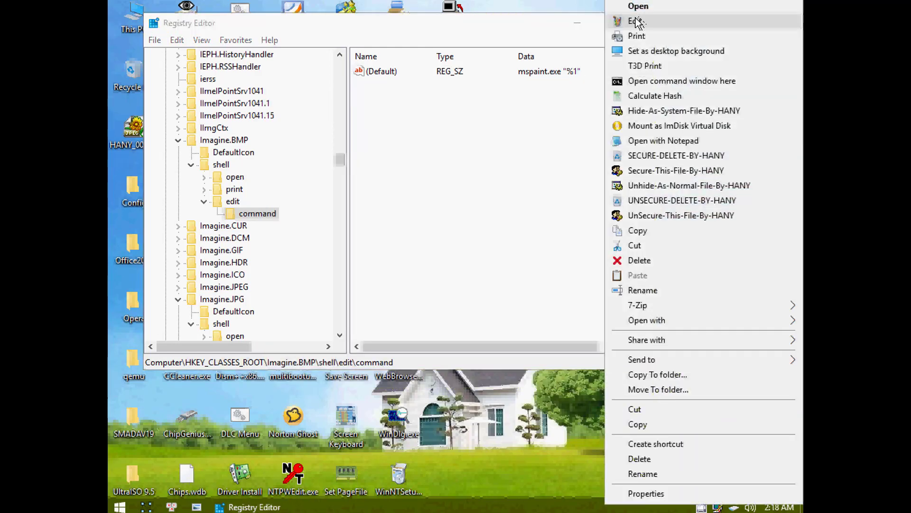
click(639, 21)
click(291, 23)
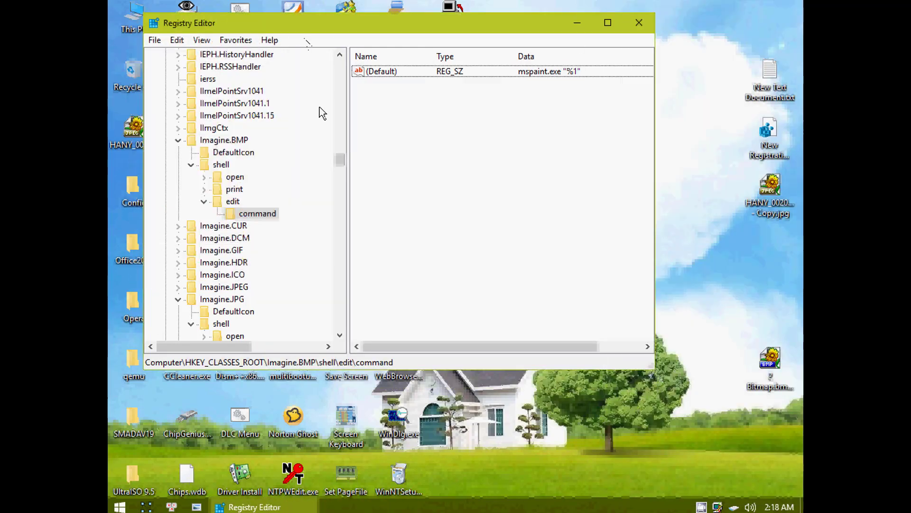
Collapse the Imagine.BMP and Imagine.JPG keys and move the Registry Editor window away from the desktop files.
click(178, 140)
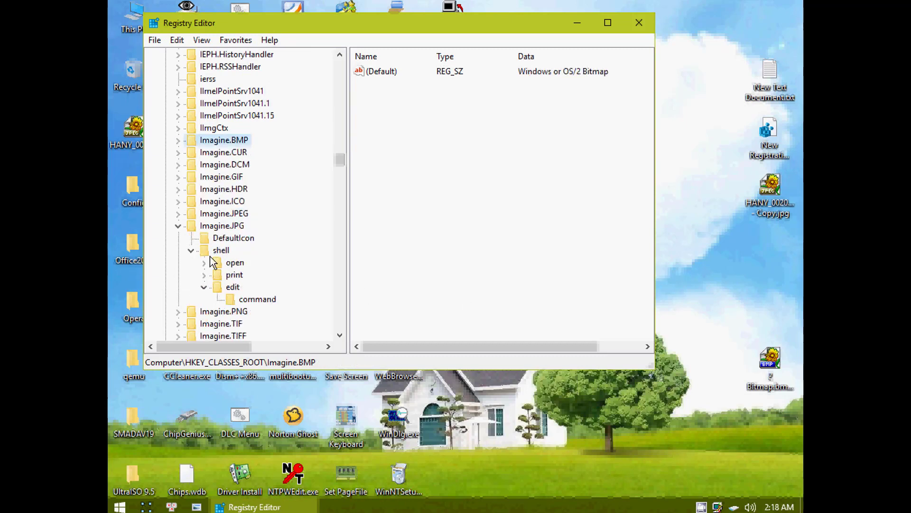
click(177, 227)
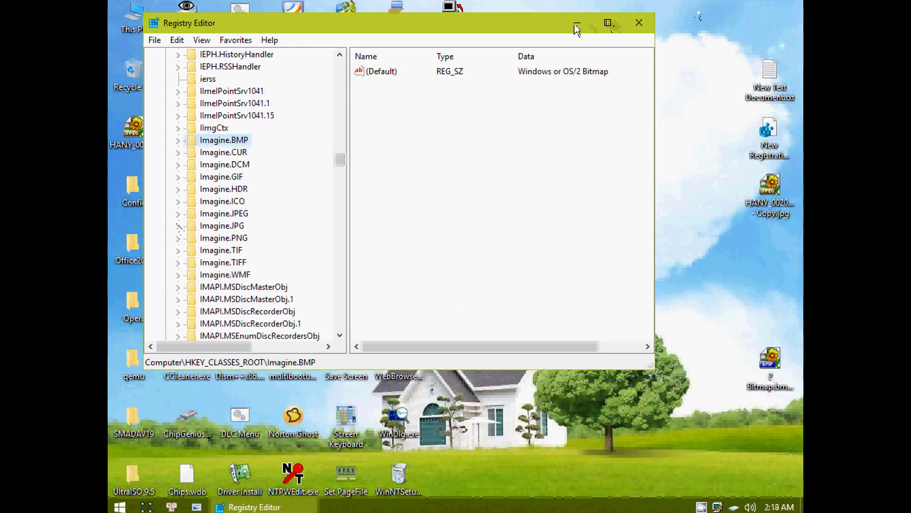
drag(547, 29, 509, 42)
Create a new Windows Command Script file on the desktop, keeping its default name.
right_click(717, 94)
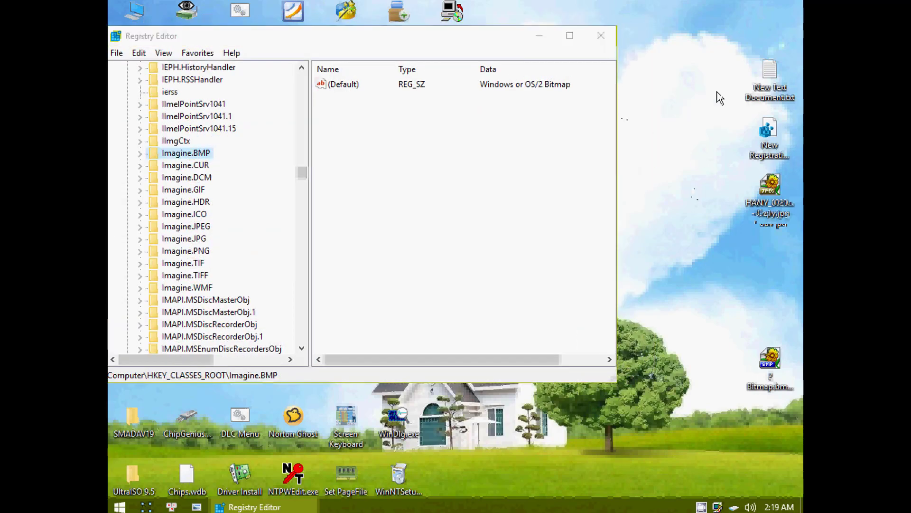
mouse_move(666, 437)
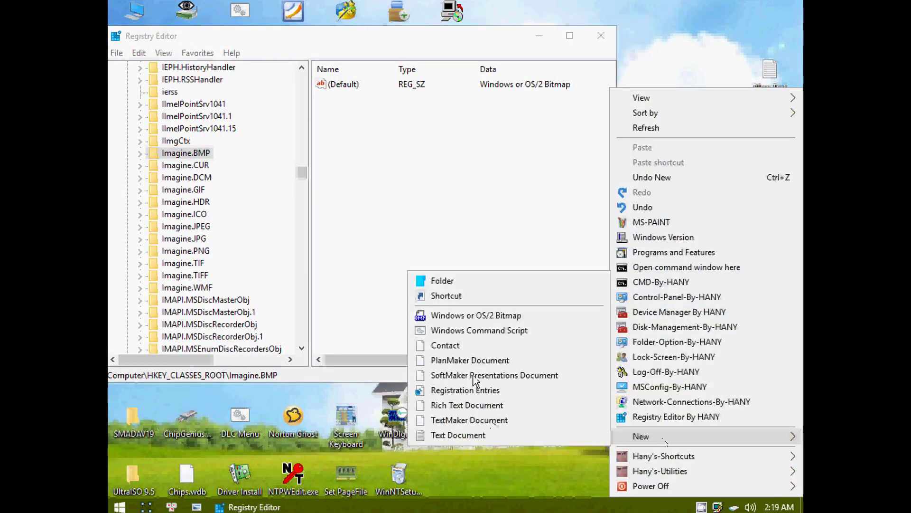
click(471, 333)
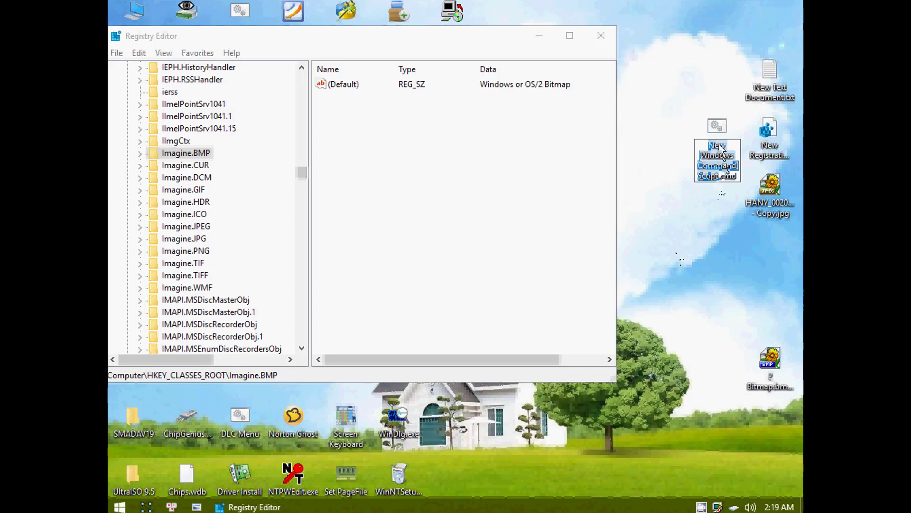
key(Return)
Find the cmdfile key under HKEY_CLASSES_ROOT and expand it and its shell subkey.
drag(311, 38, 348, 37)
scroll(234, 220, down, 5)
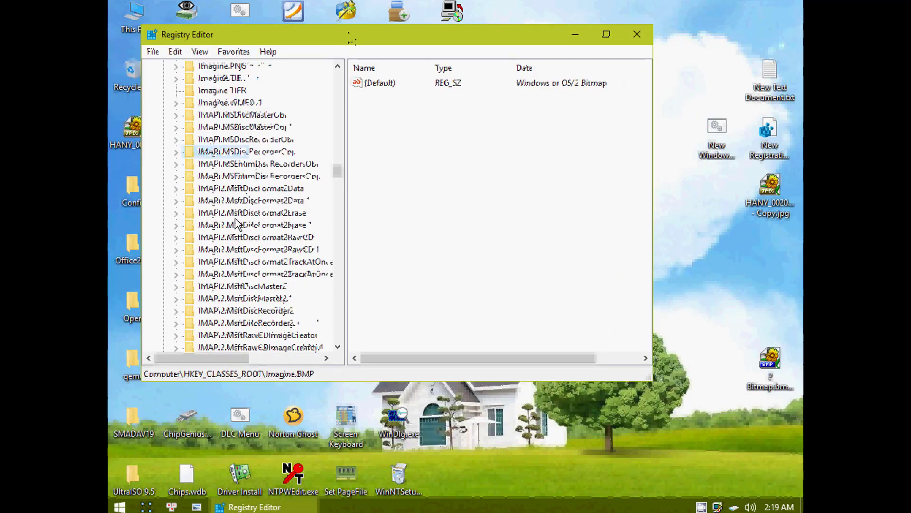
click(236, 216)
text(cmdfil)
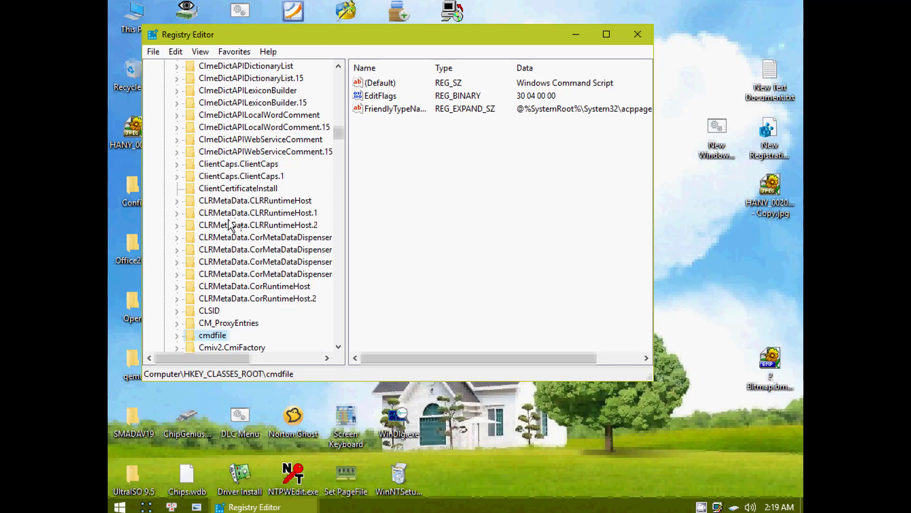
scroll(228, 220, down, 3)
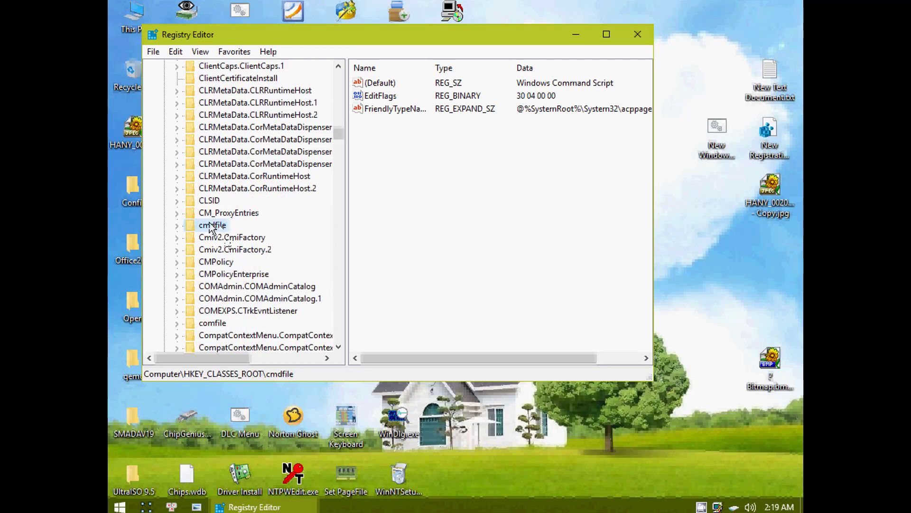
double_click(209, 226)
double_click(221, 250)
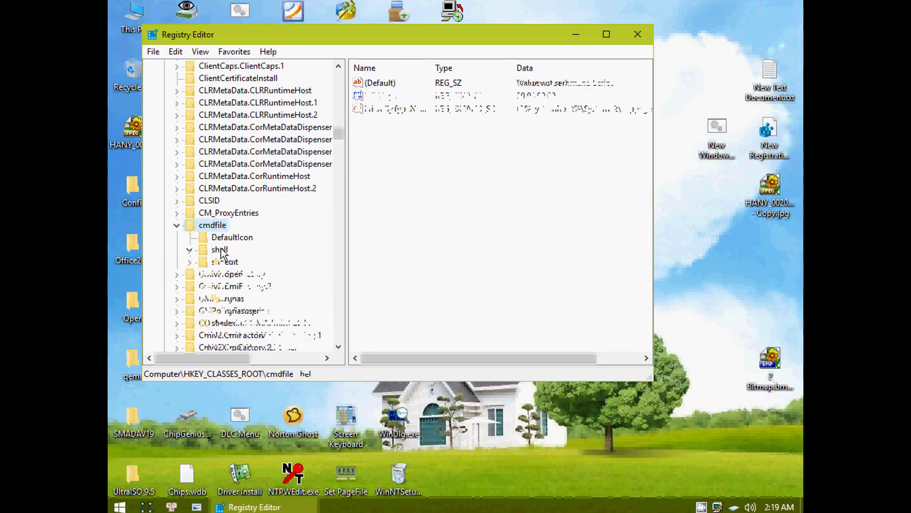
Cancel the virtual disk mount dialog and check the Edit and Print entries in the command script's context menu.
double_click(723, 136)
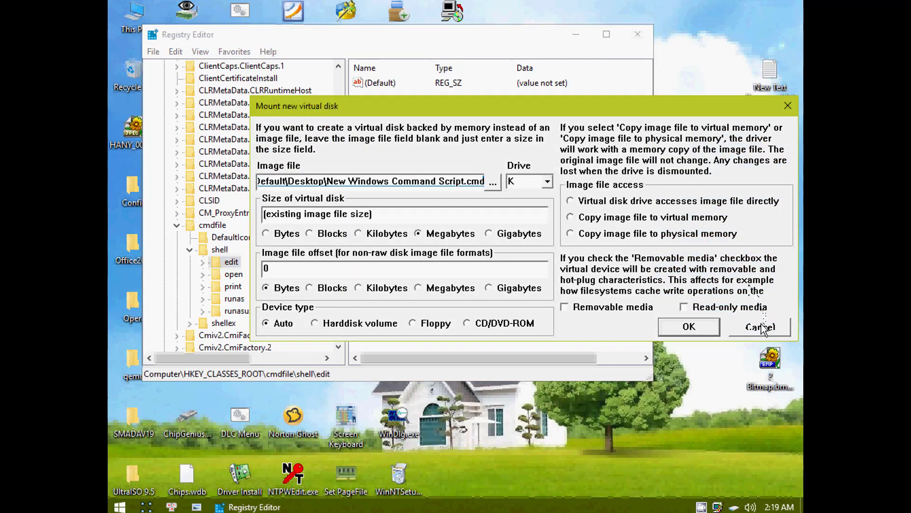
click(760, 326)
right_click(721, 140)
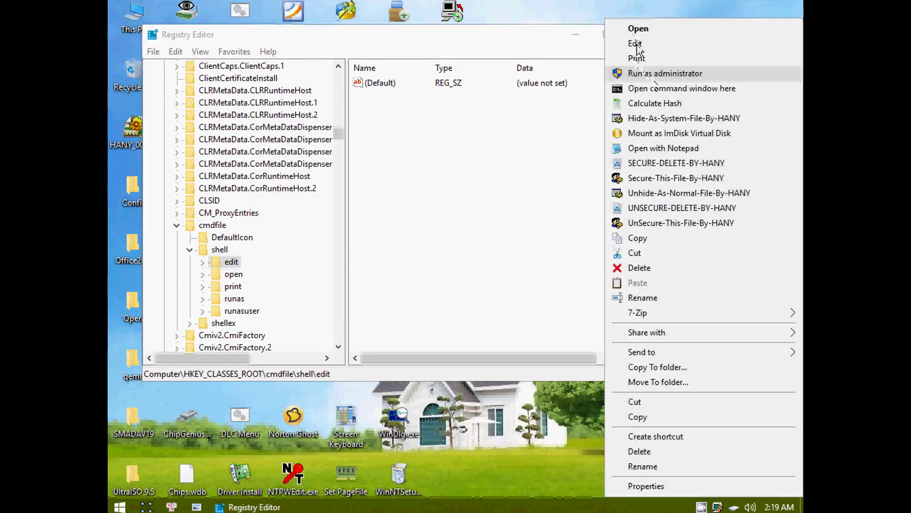
Add a string value named icon with the data notepad.exe to the edit key under cmdfile's shell.
right_click(376, 192)
mouse_move(386, 193)
click(479, 214)
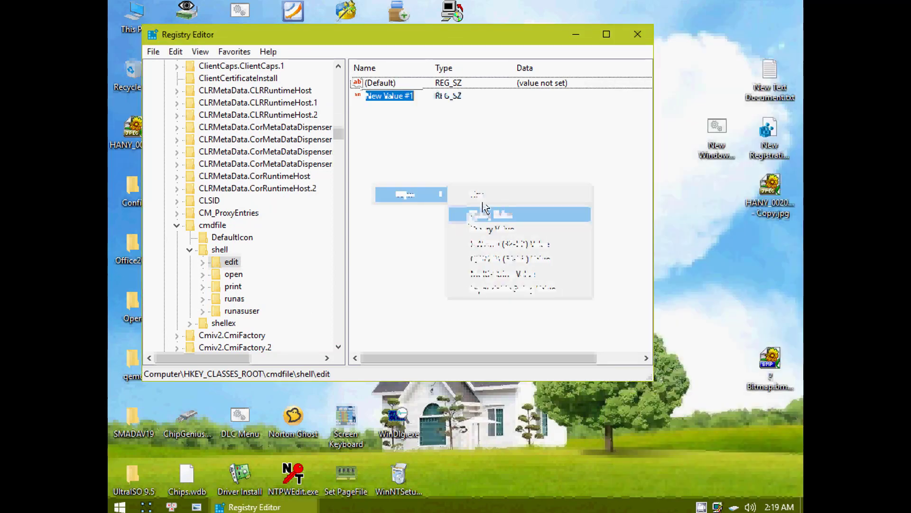
text(icon)
key(Return)
key(Return)
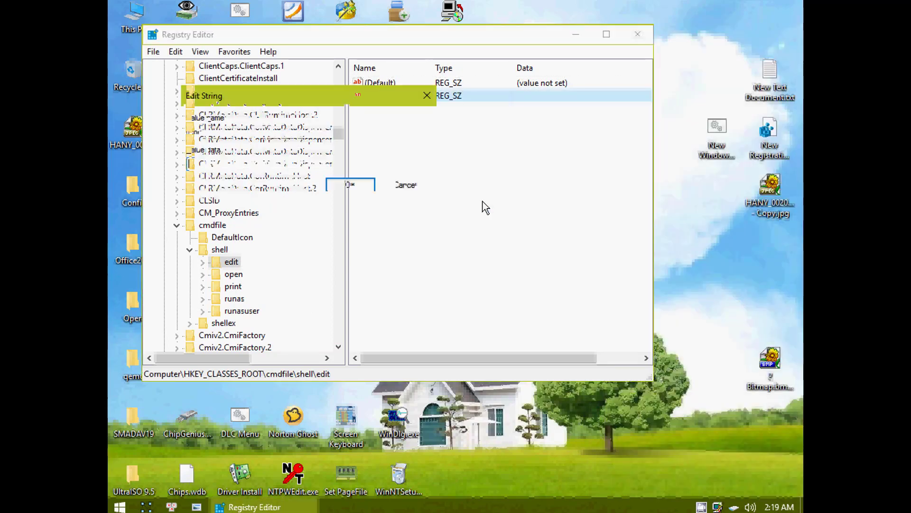
text(notepad.exe)
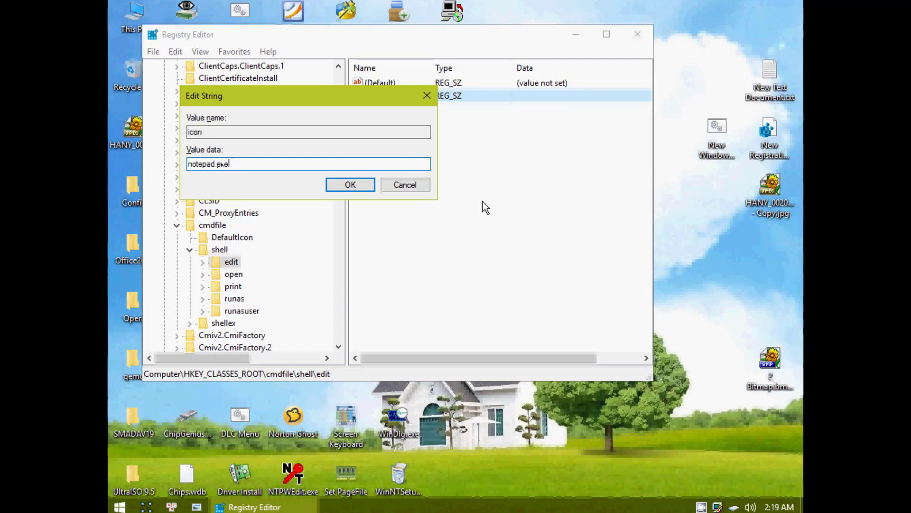
key(Return)
Run Edit on the new command script from its context menu and close the Notepad2 window.
double_click(720, 135)
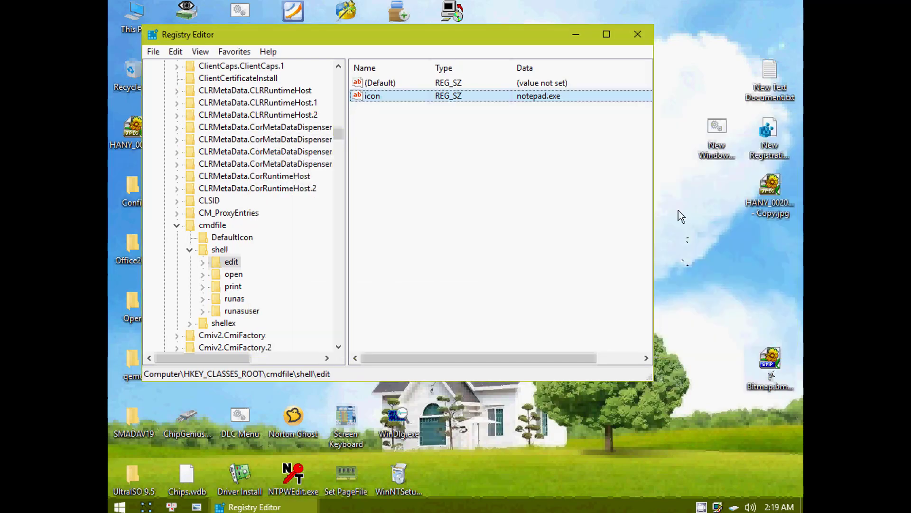
click(717, 135)
right_click(719, 127)
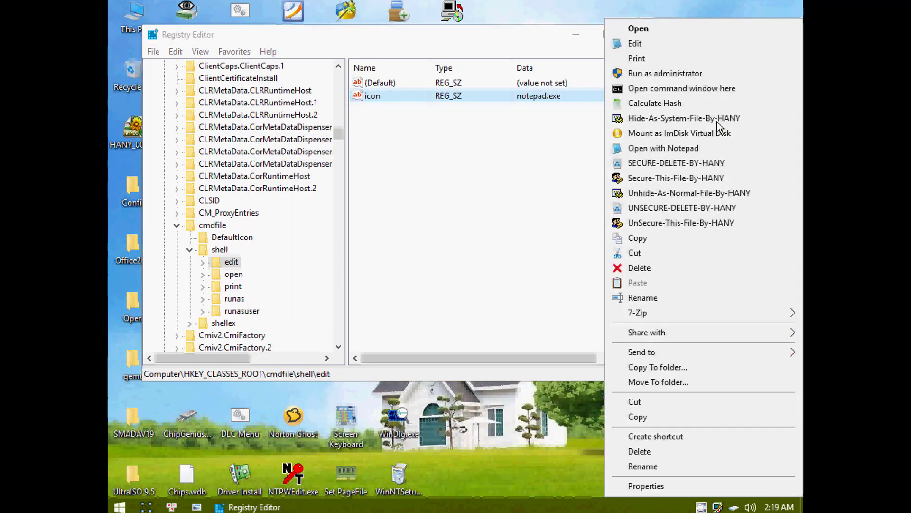
click(638, 45)
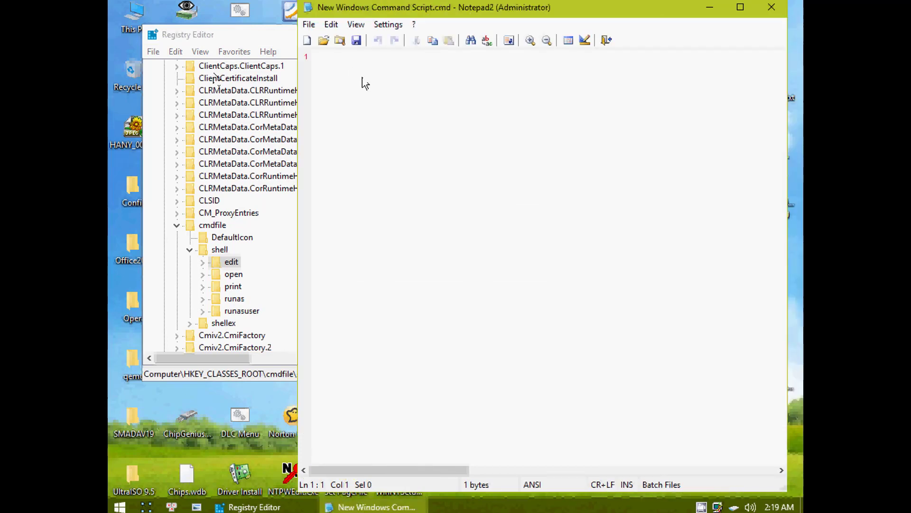
click(779, 10)
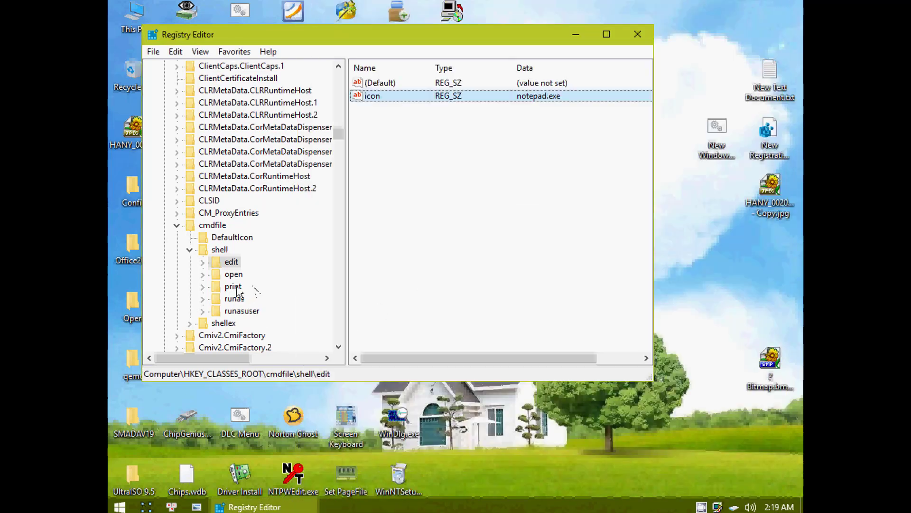
Create a string value named icon in the print key under cmdfile's shell.
click(234, 286)
right_click(375, 212)
mouse_move(437, 232)
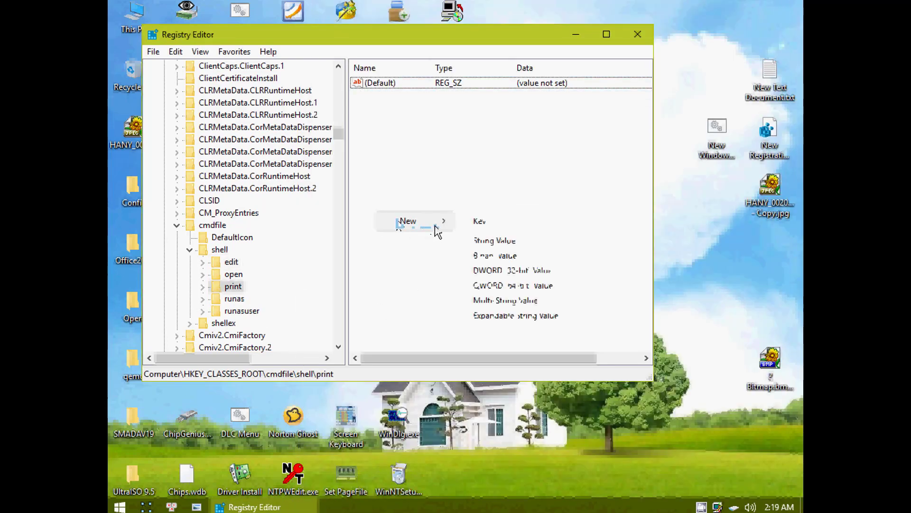
click(485, 240)
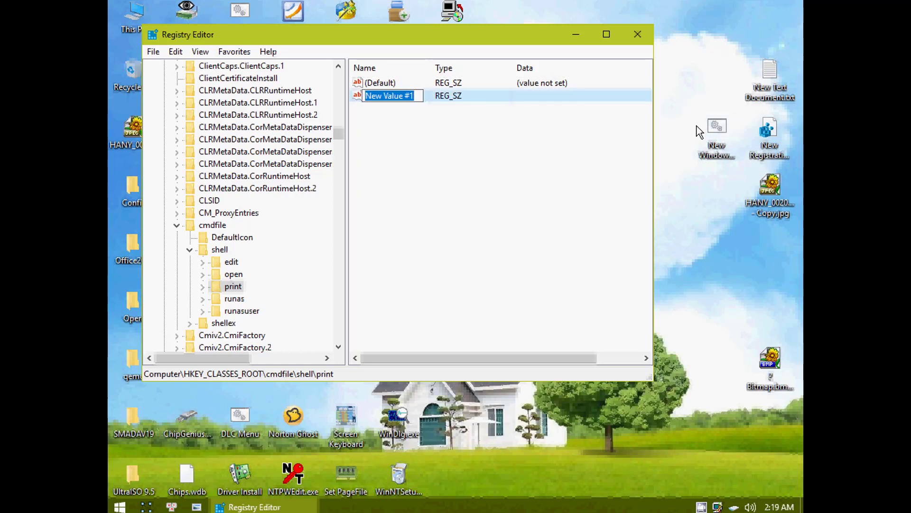
text(icon)
key(Return)
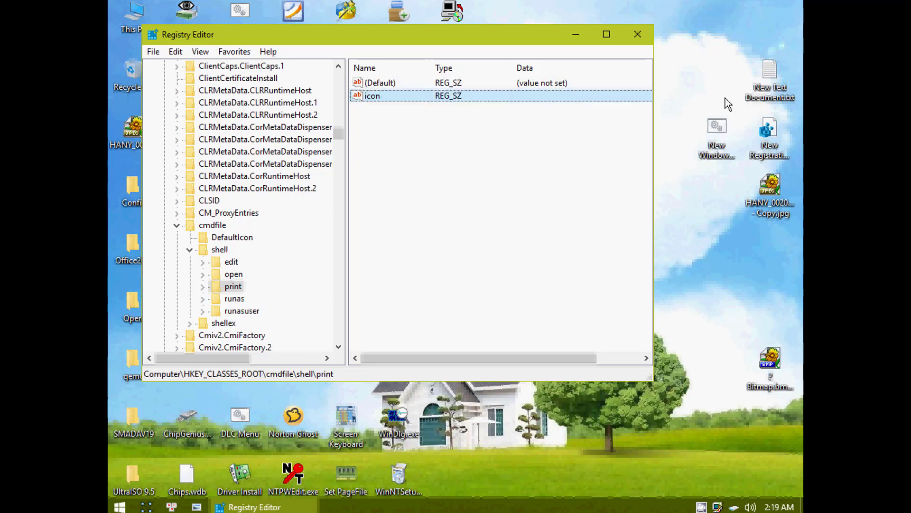
Check the command script's context menu and set the print key's icon value to shell32.dll,163.
right_click(725, 128)
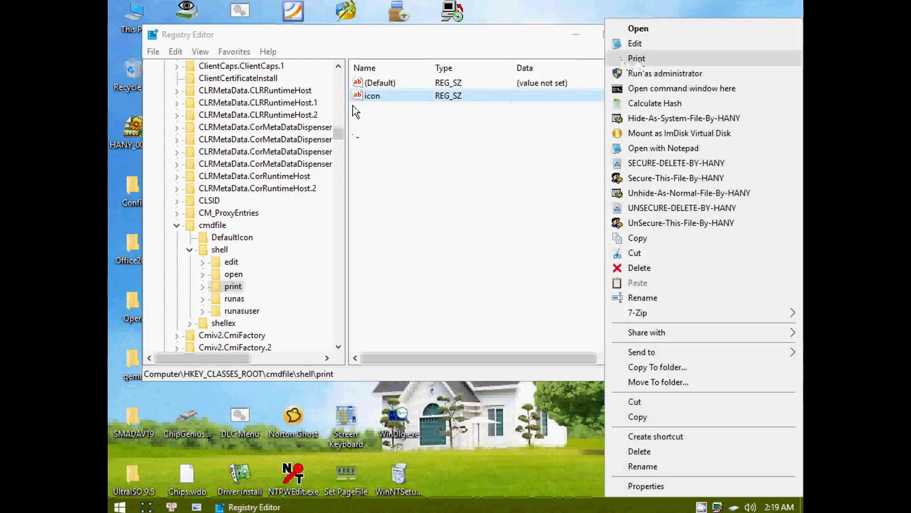
double_click(386, 97)
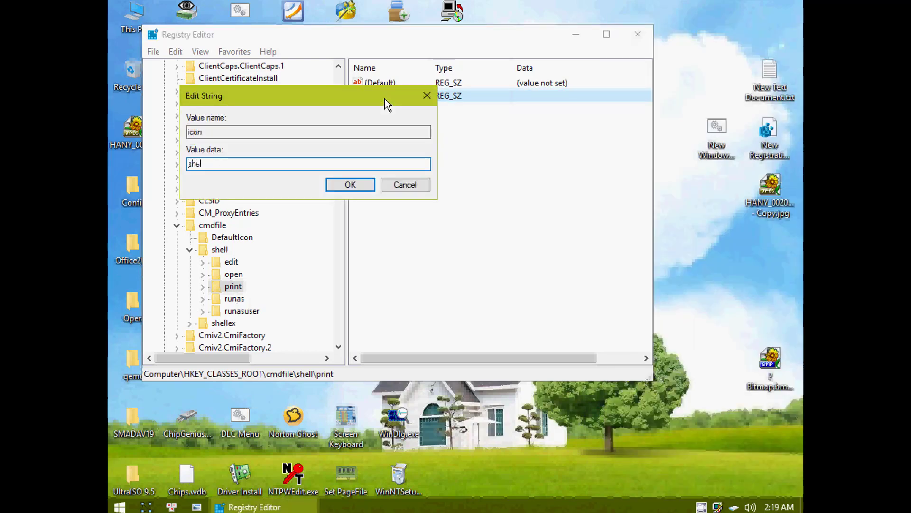
text(shell,32)
text(3)
click(354, 183)
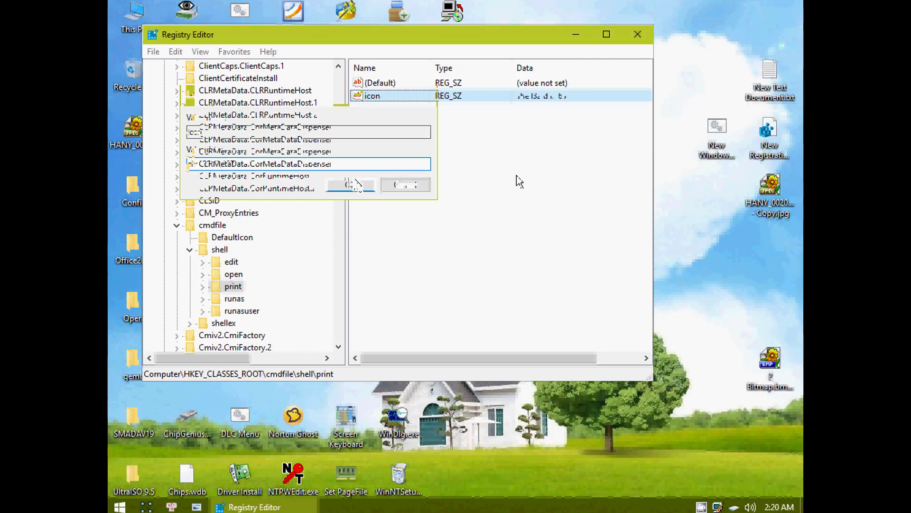
Test Edit and Print from the new command script's context menu, closing Notepad2 and declining to create the missing file.
right_click(714, 135)
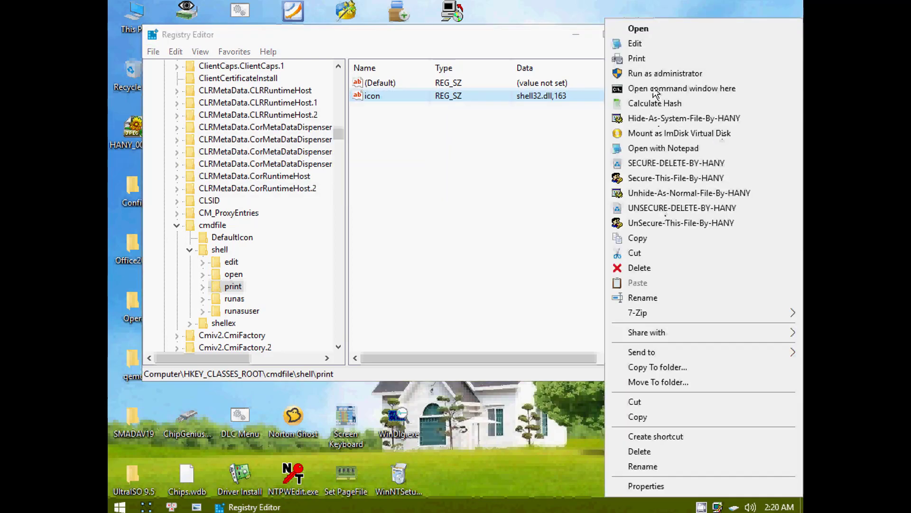
click(636, 43)
click(776, 10)
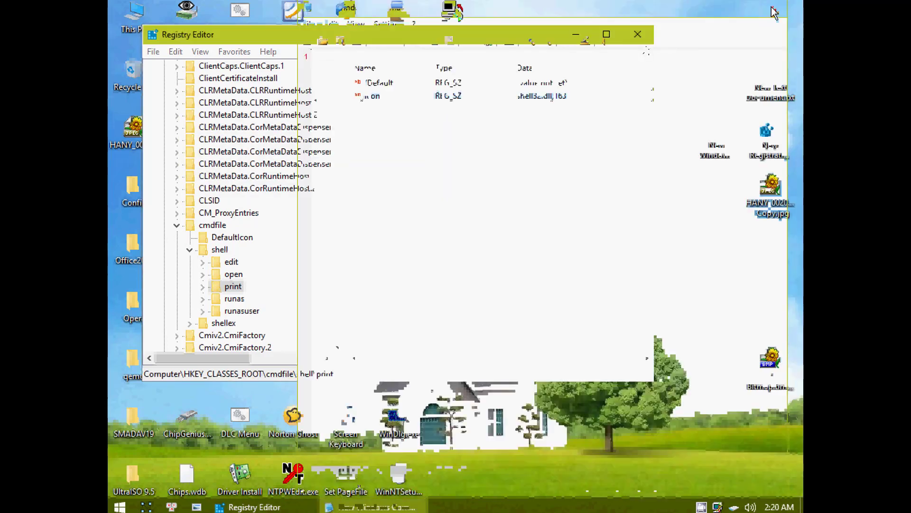
right_click(717, 131)
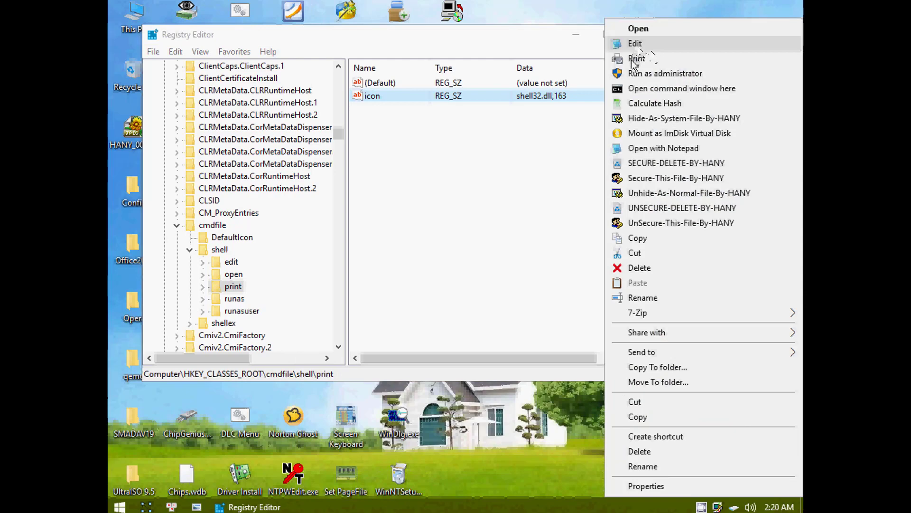
click(634, 57)
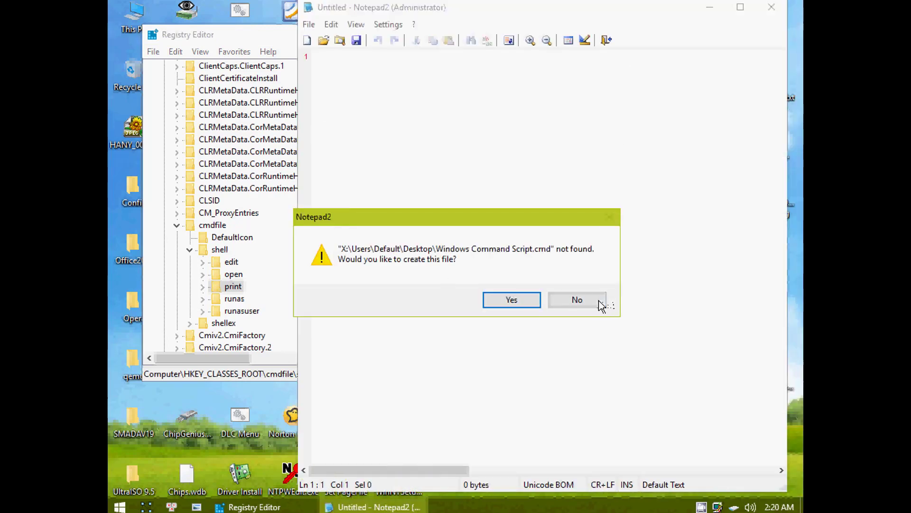
click(577, 299)
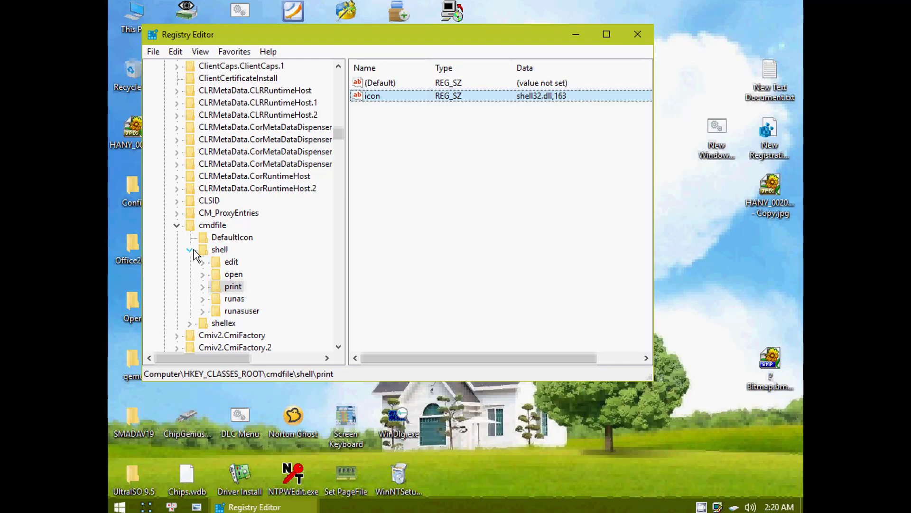
Collapse the cmdfile and HKEY_CLASSES_ROOT keys, refresh the registry view and close the Registry Editor.
click(177, 225)
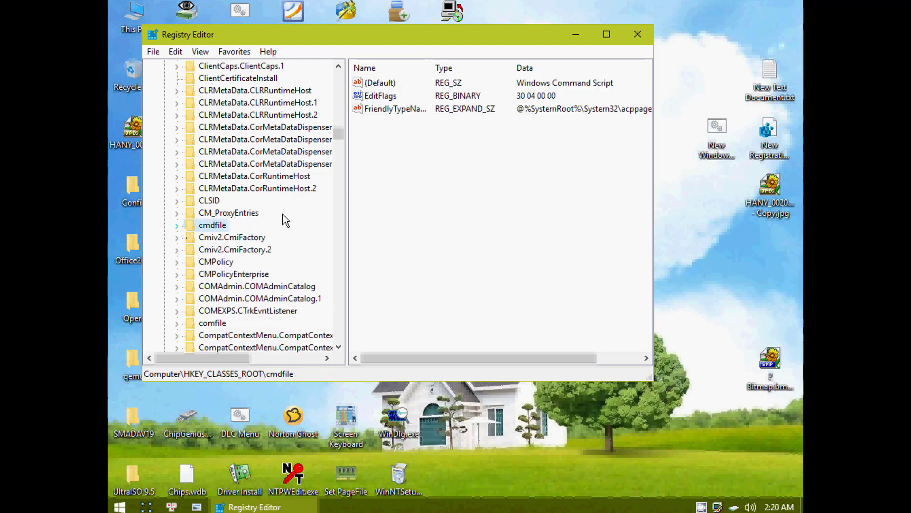
drag(342, 132, 342, 72)
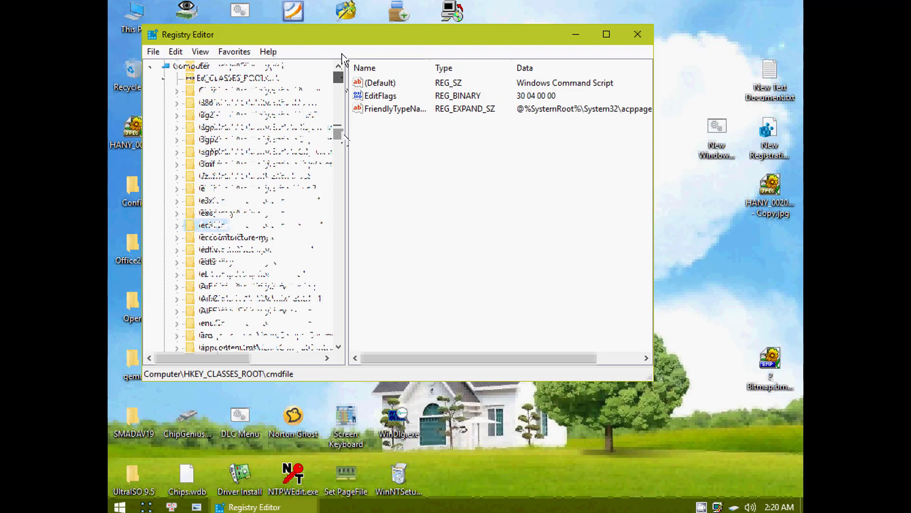
double_click(197, 78)
click(197, 67)
click(200, 51)
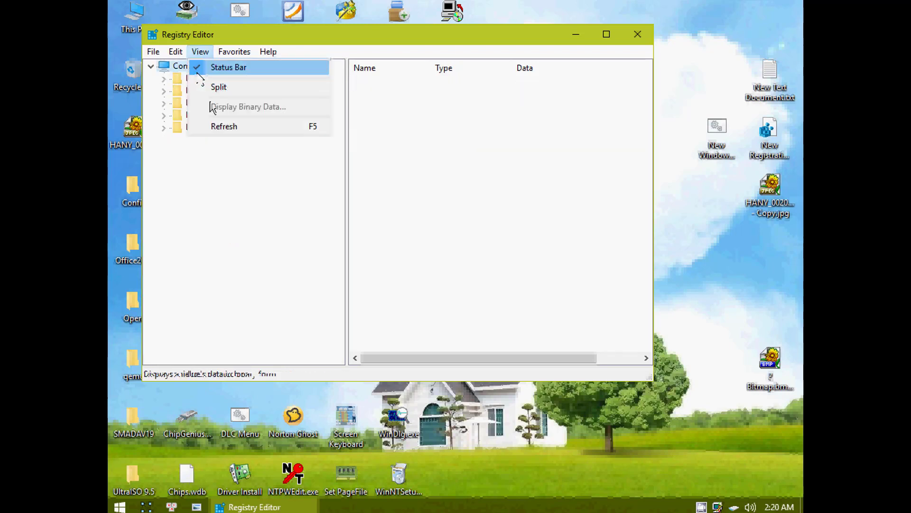
click(216, 125)
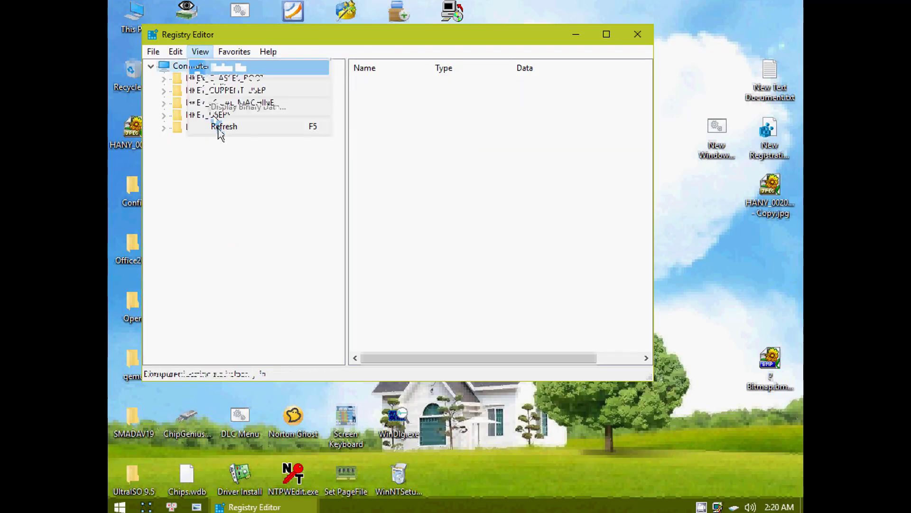
click(638, 35)
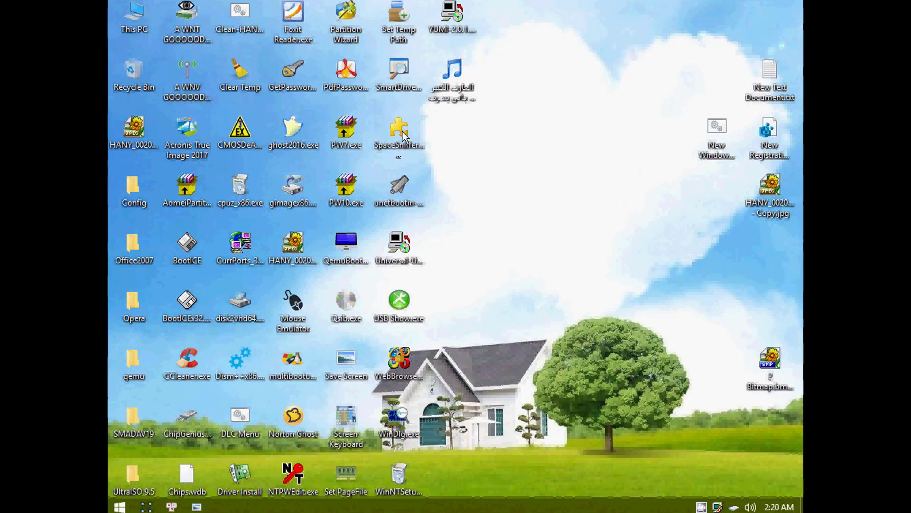
mouse_move(403, 136)
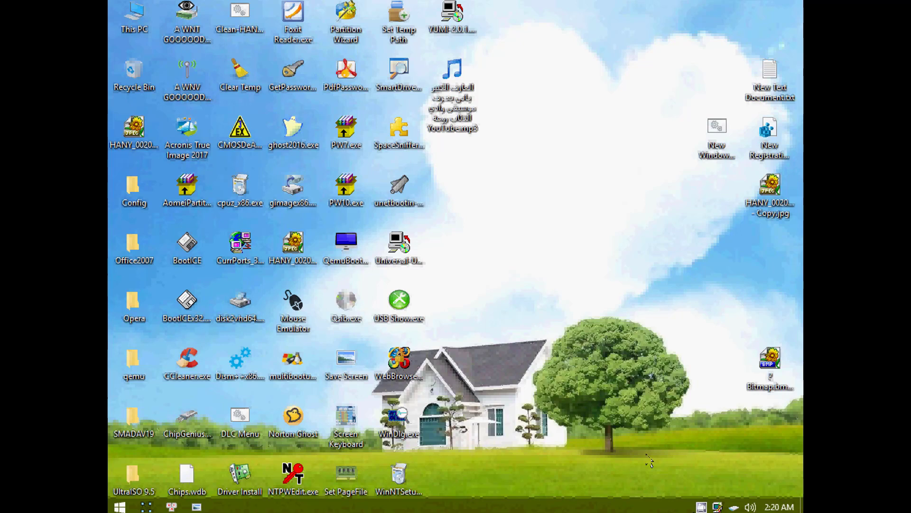
right_click(701, 507)
click(722, 463)
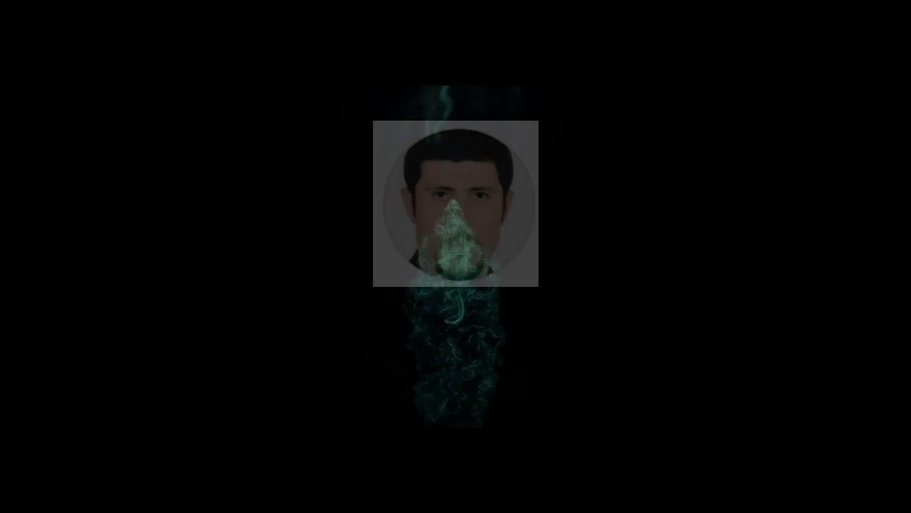